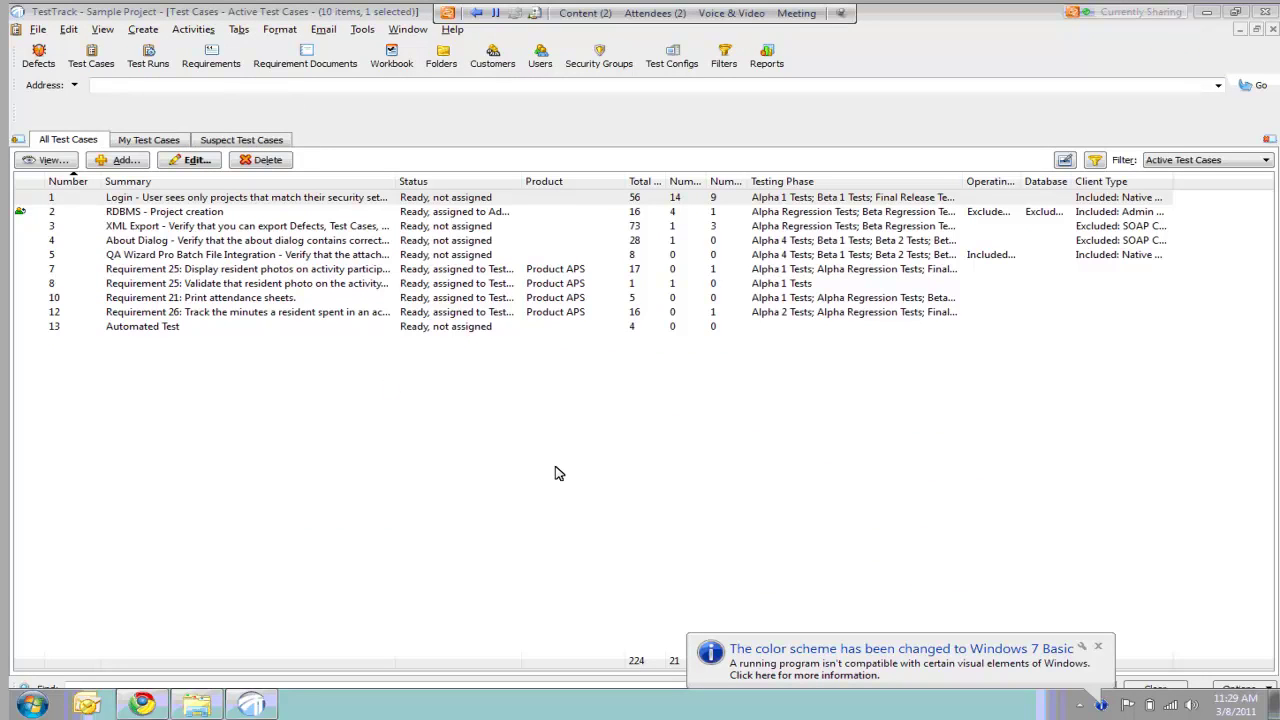
# - Dismiss the colour scheme notification and select test case 1, the Login security-settings case
pyautogui.click(1104, 649)
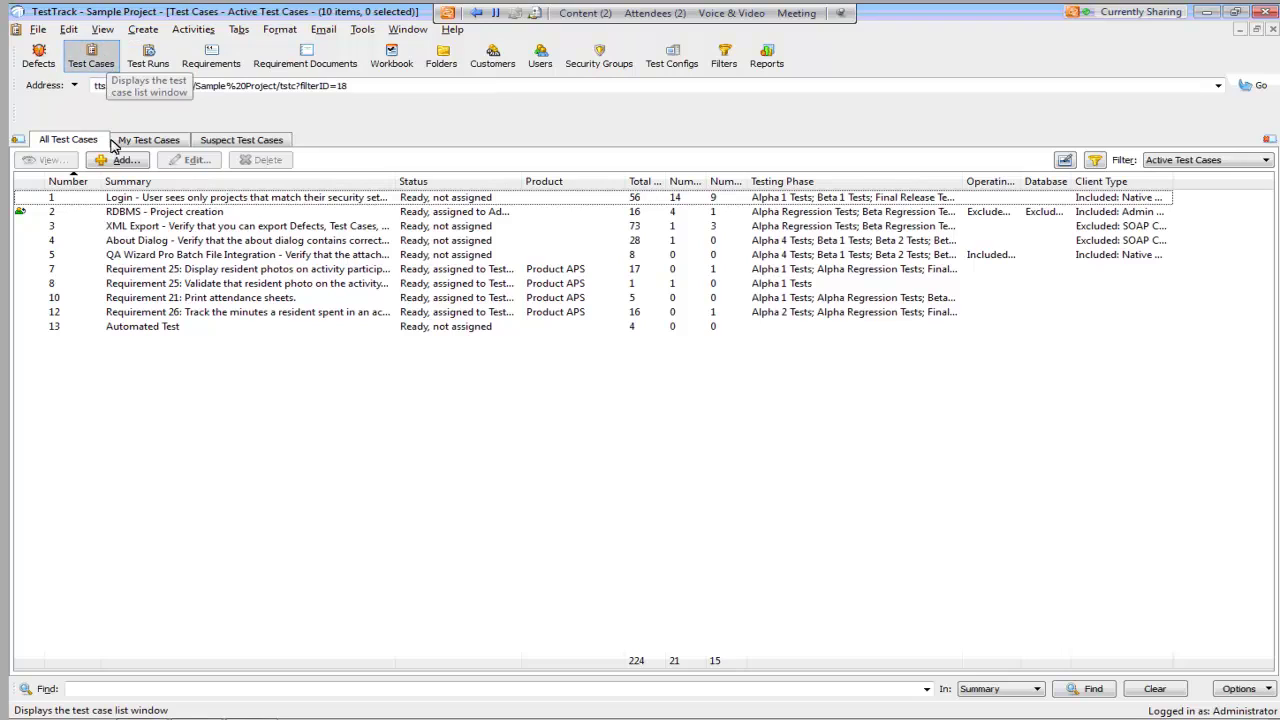
pyautogui.click(121, 206)
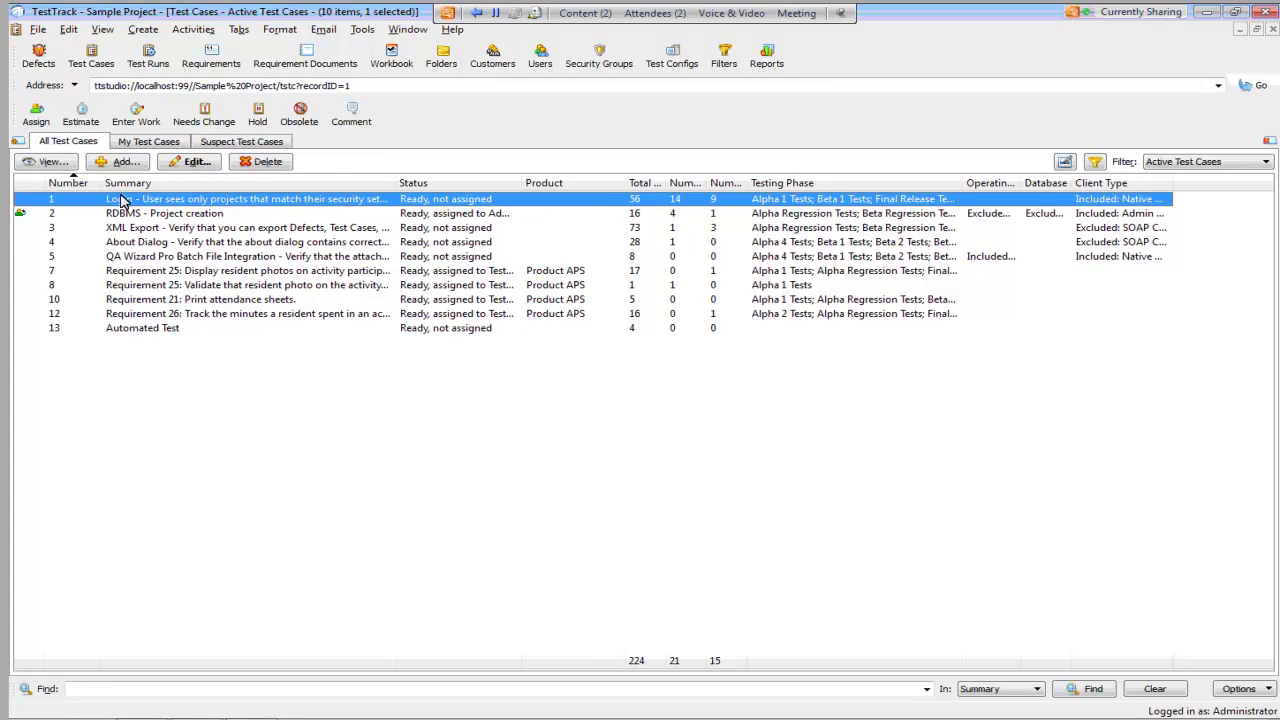
# - Open test case 1, review its detail fields, then view its five login steps and expected results
pyautogui.doubleClick(121, 200)
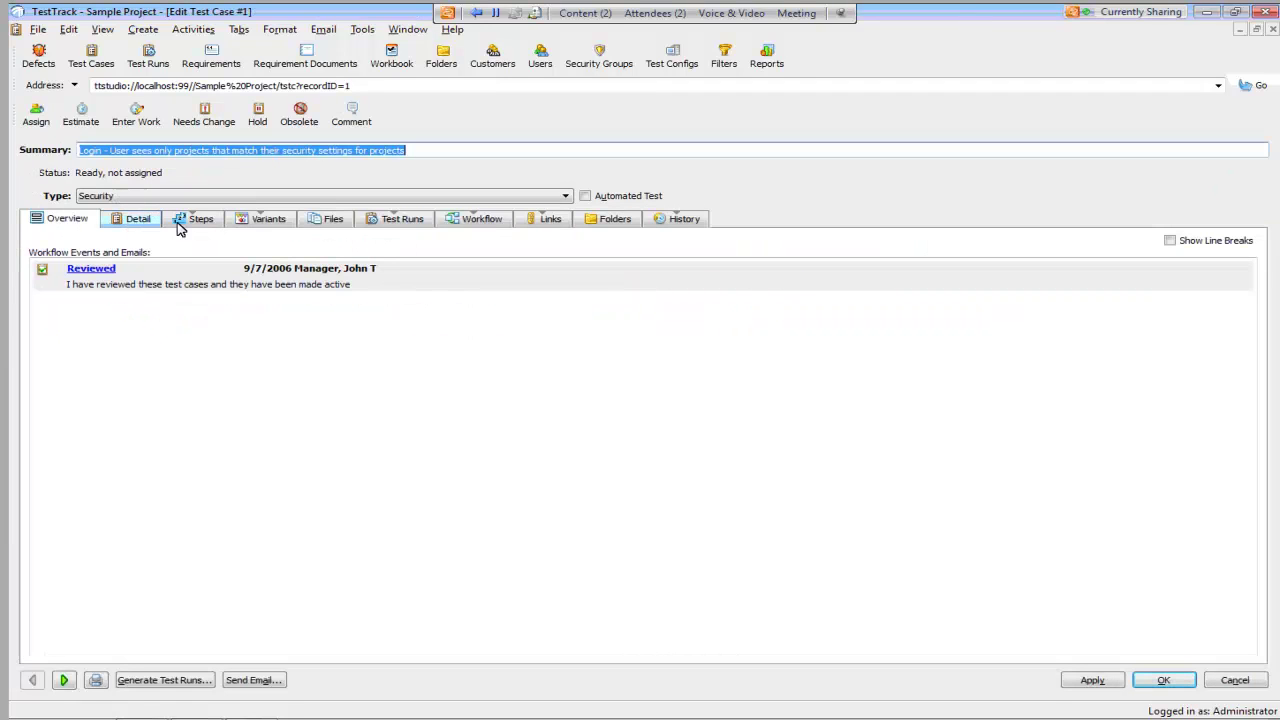
pyautogui.click(190, 227)
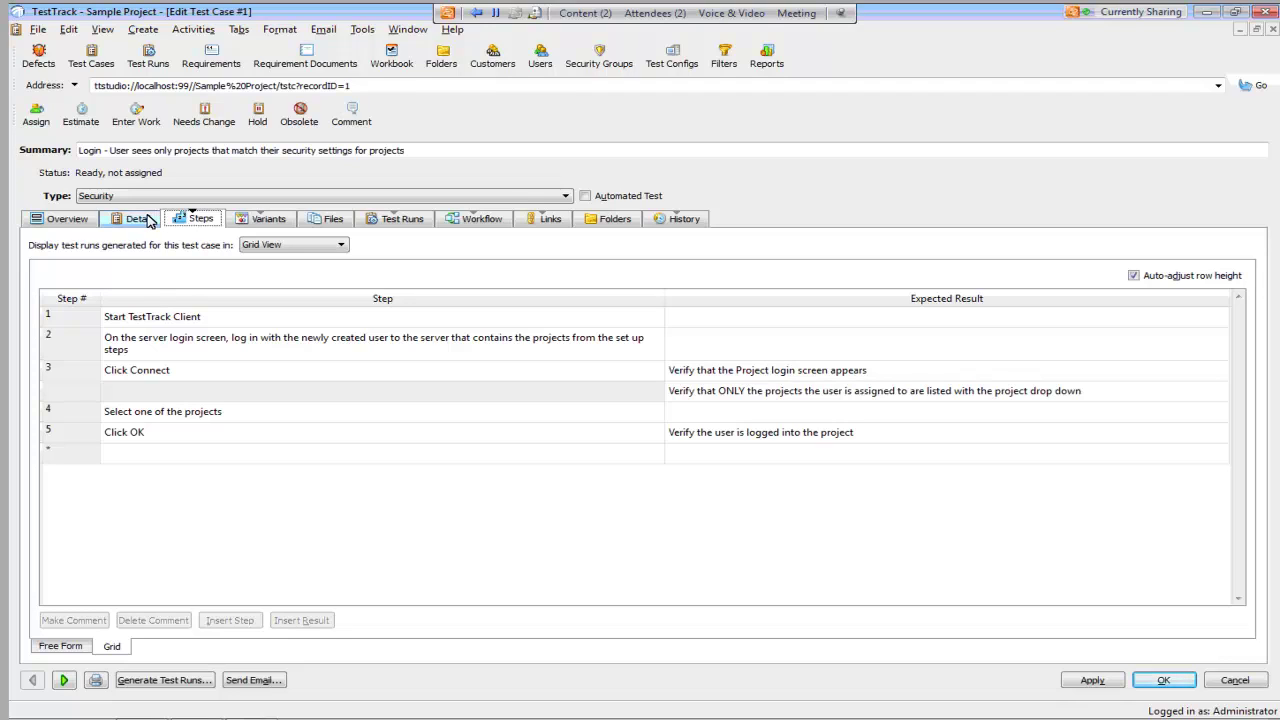
pyautogui.click(147, 220)
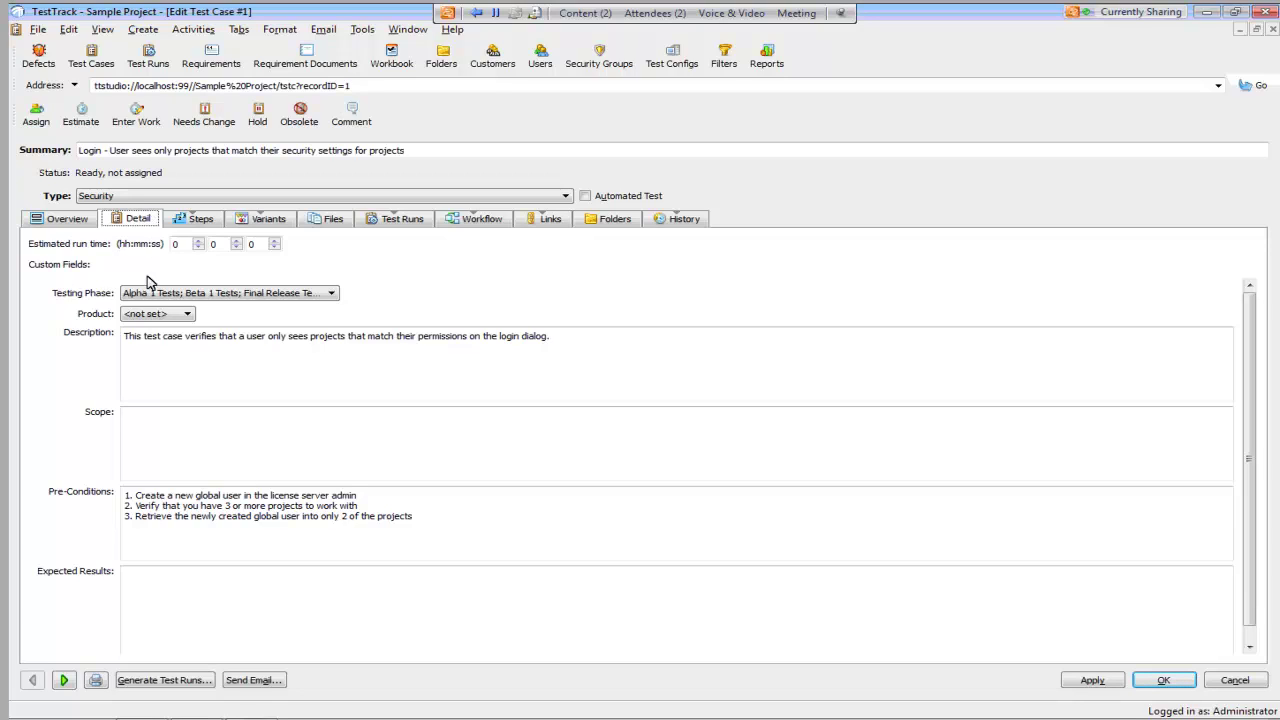
pyautogui.click(201, 219)
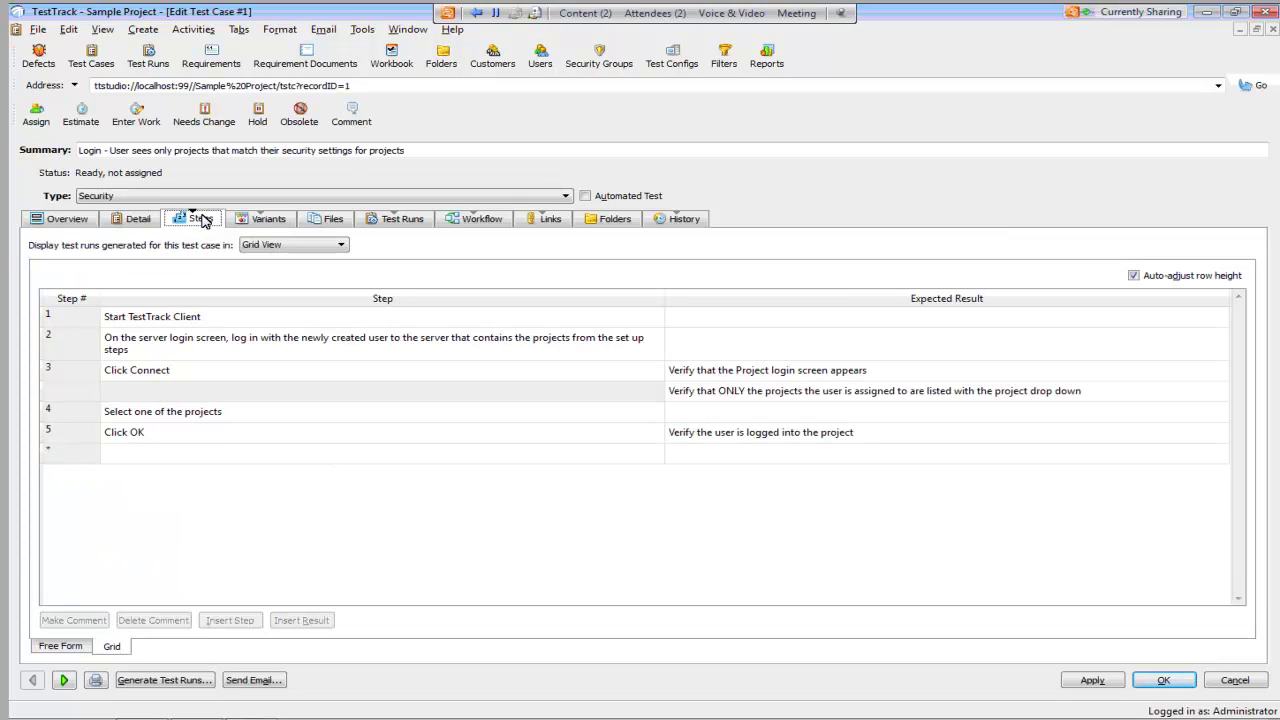
# - Check the test case's file attachments, then cancel the edit form without changes
pyautogui.click(331, 222)
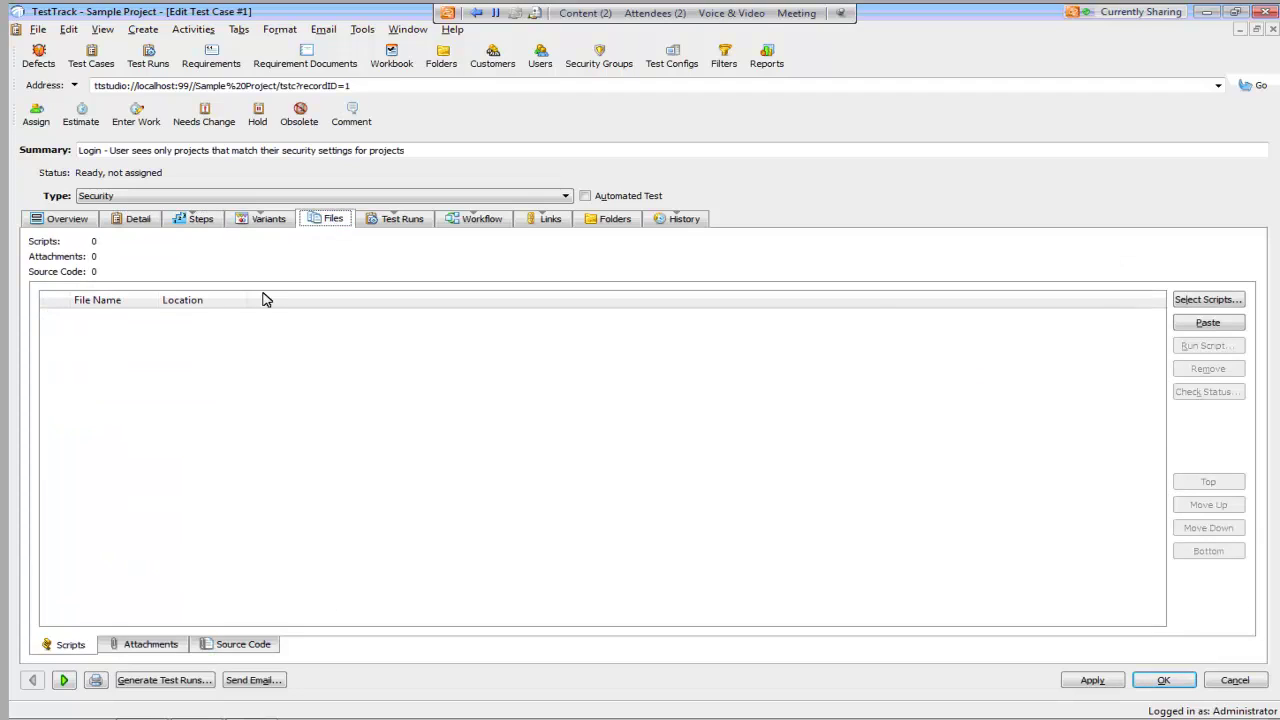
pyautogui.click(150, 646)
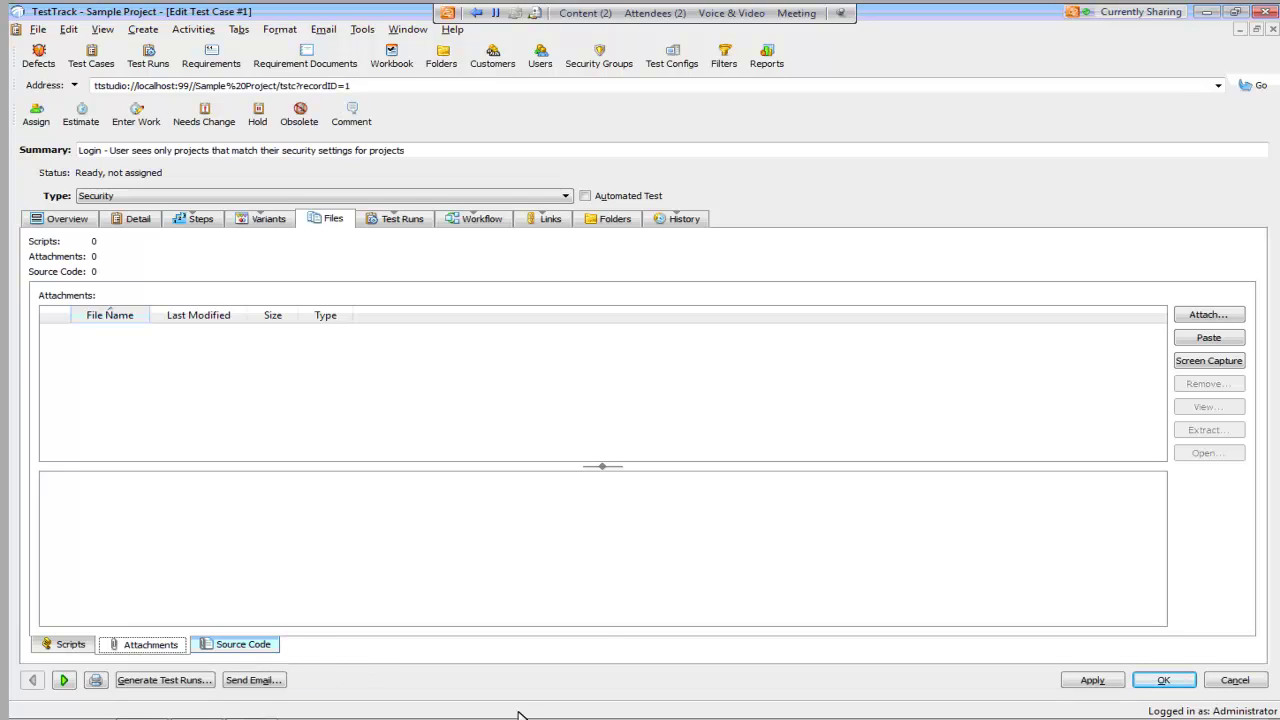
pyautogui.click(1233, 681)
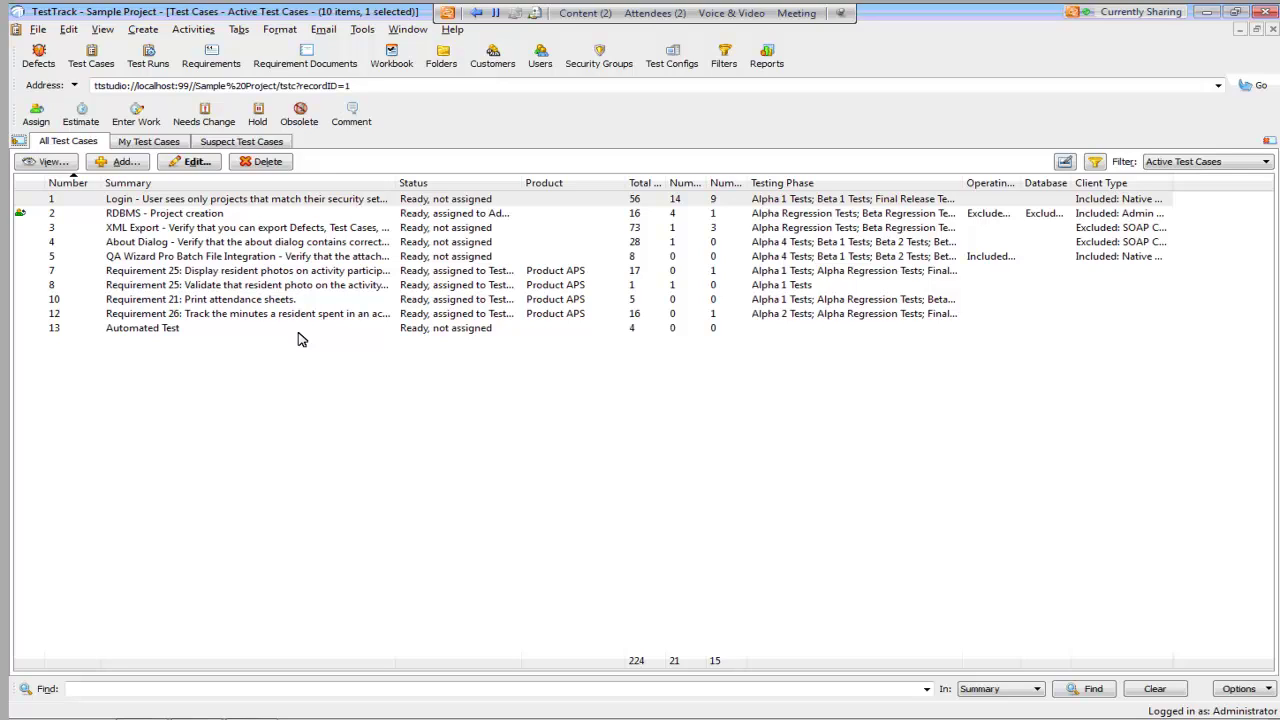
# - Select the Login (1) and XML Export (3) test cases and start generating test runs for them
pyautogui.click(247, 202)
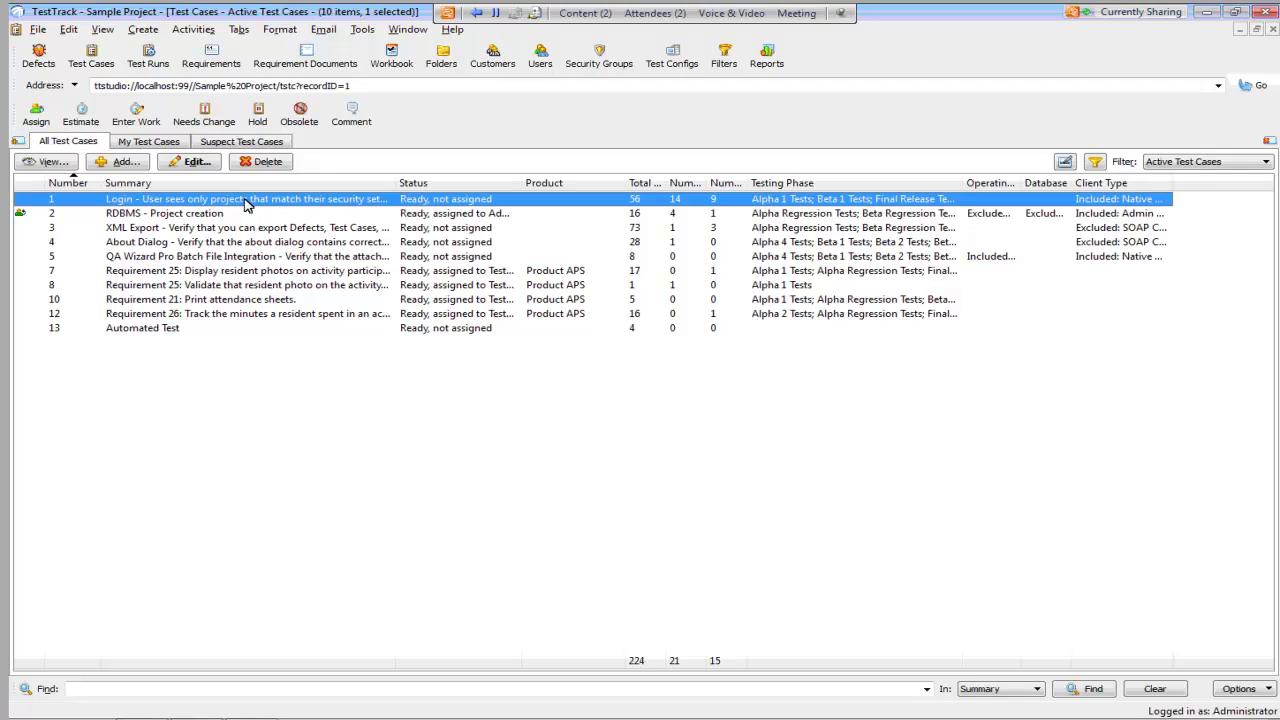
pyautogui.keyDown('ctrl'); pyautogui.click(237, 231); pyautogui.keyUp('ctrl')
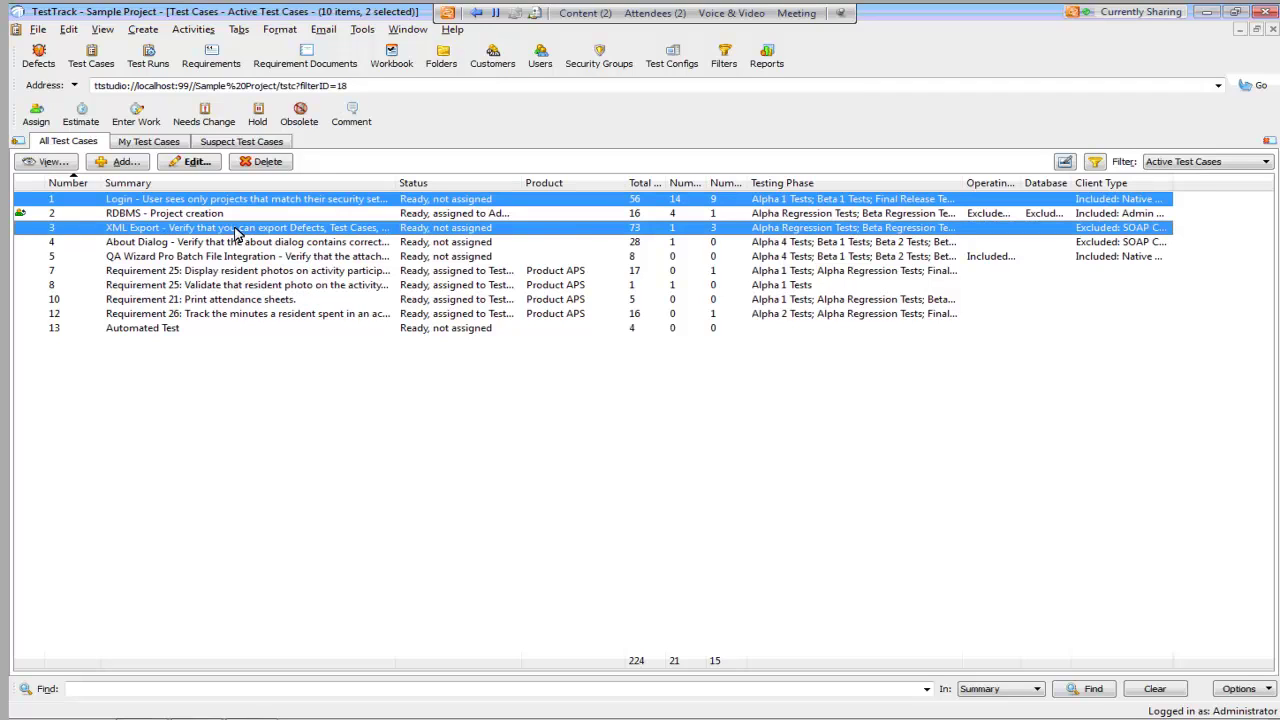
pyautogui.rightClick(237, 231)
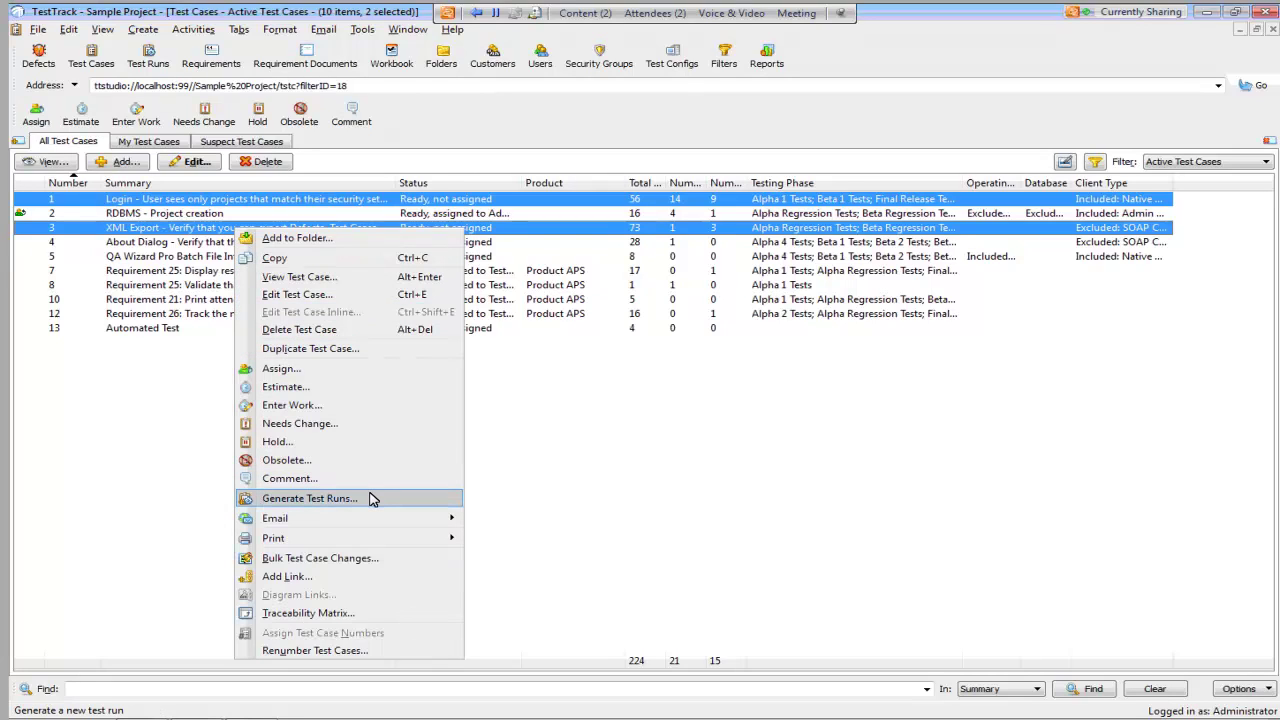
pyautogui.click(370, 499)
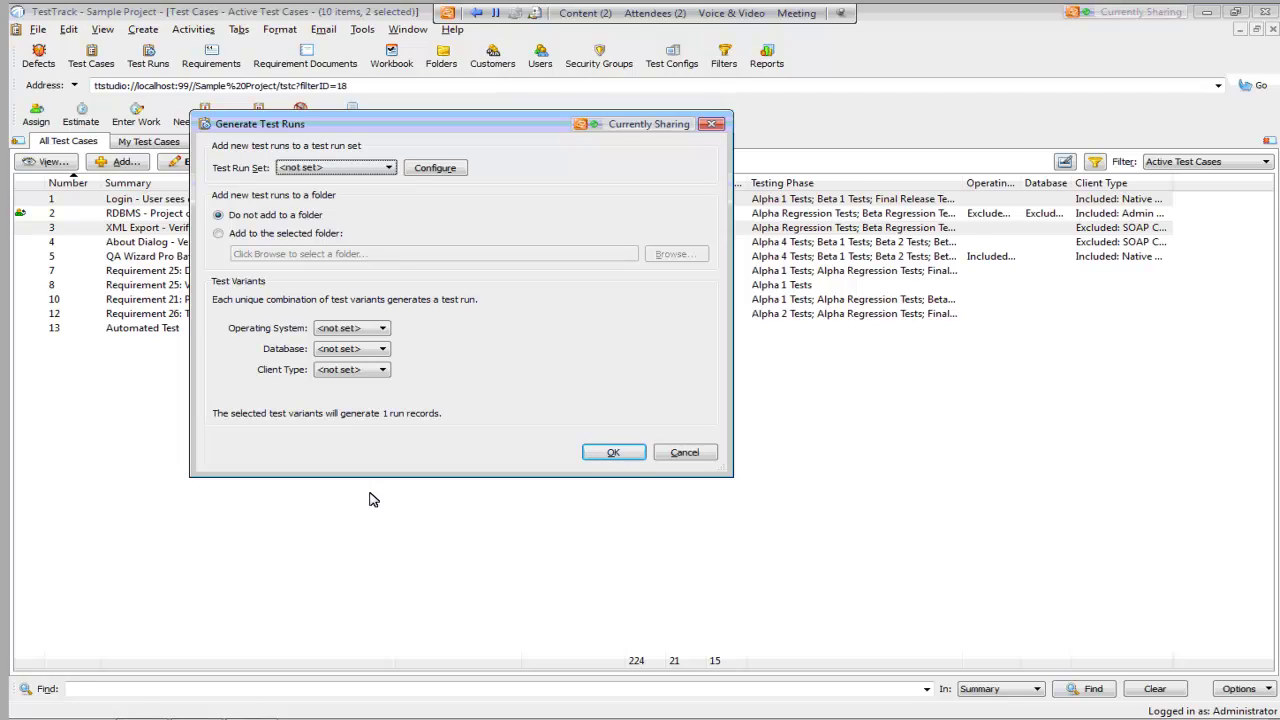
# - Inspect the Test Run Set, Operating System and Database options, then cancel without generating runs
pyautogui.click(390, 170)
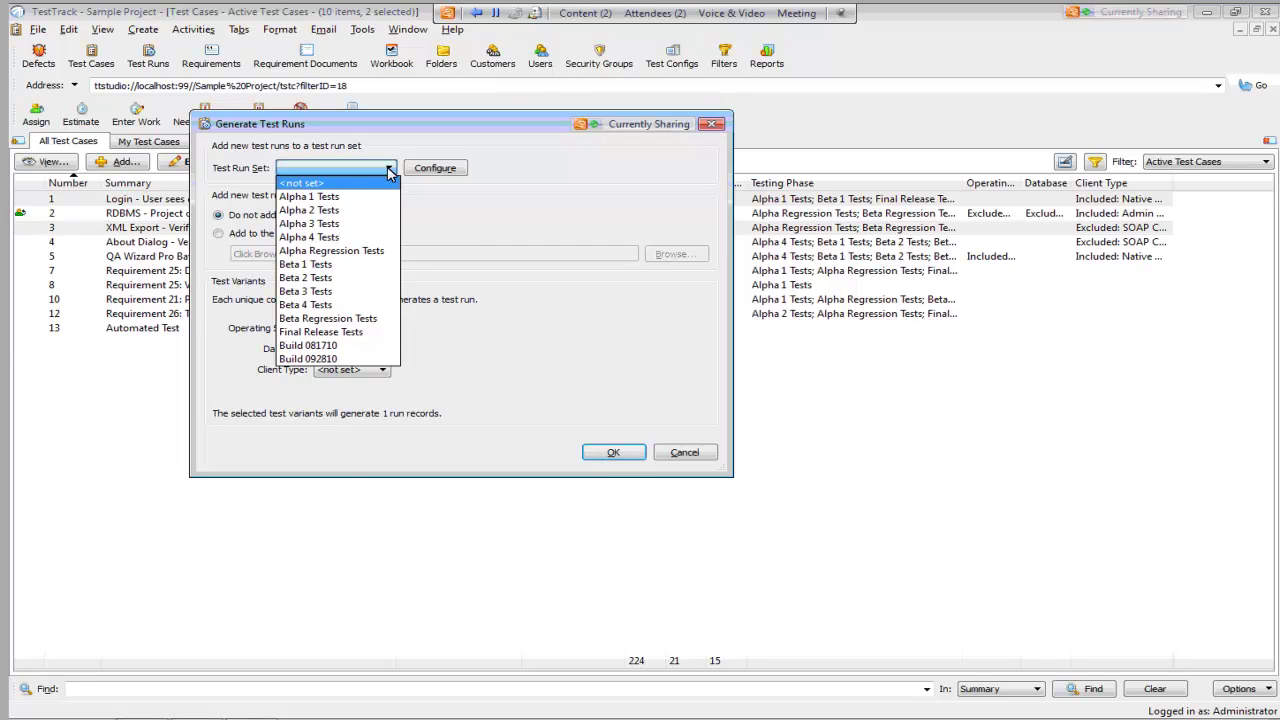
pyautogui.click(455, 241)
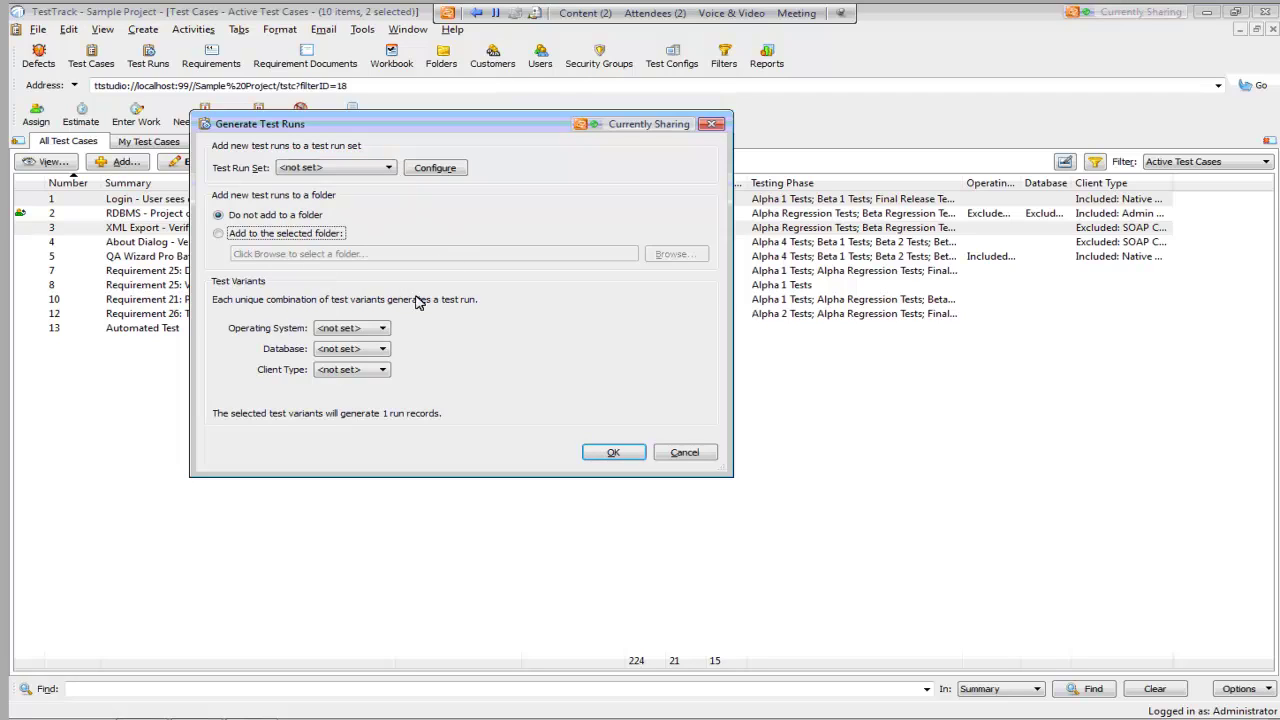
pyautogui.click(385, 329)
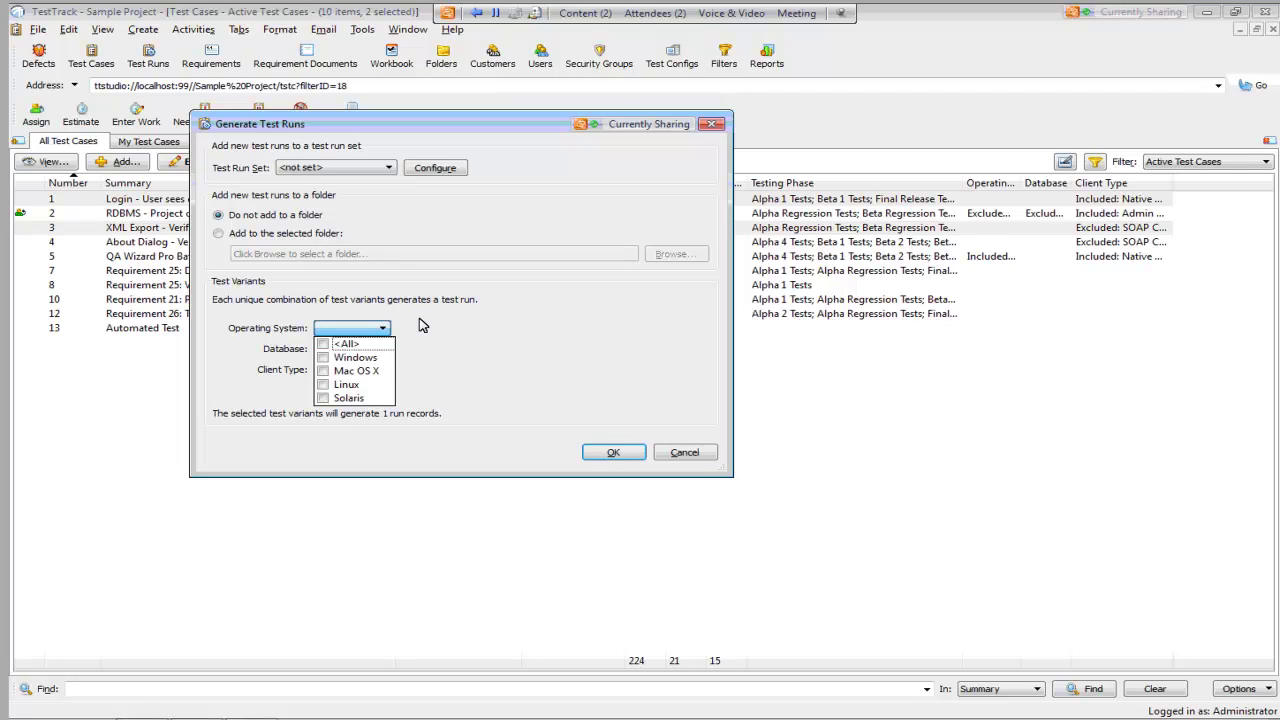
pyautogui.click(424, 328)
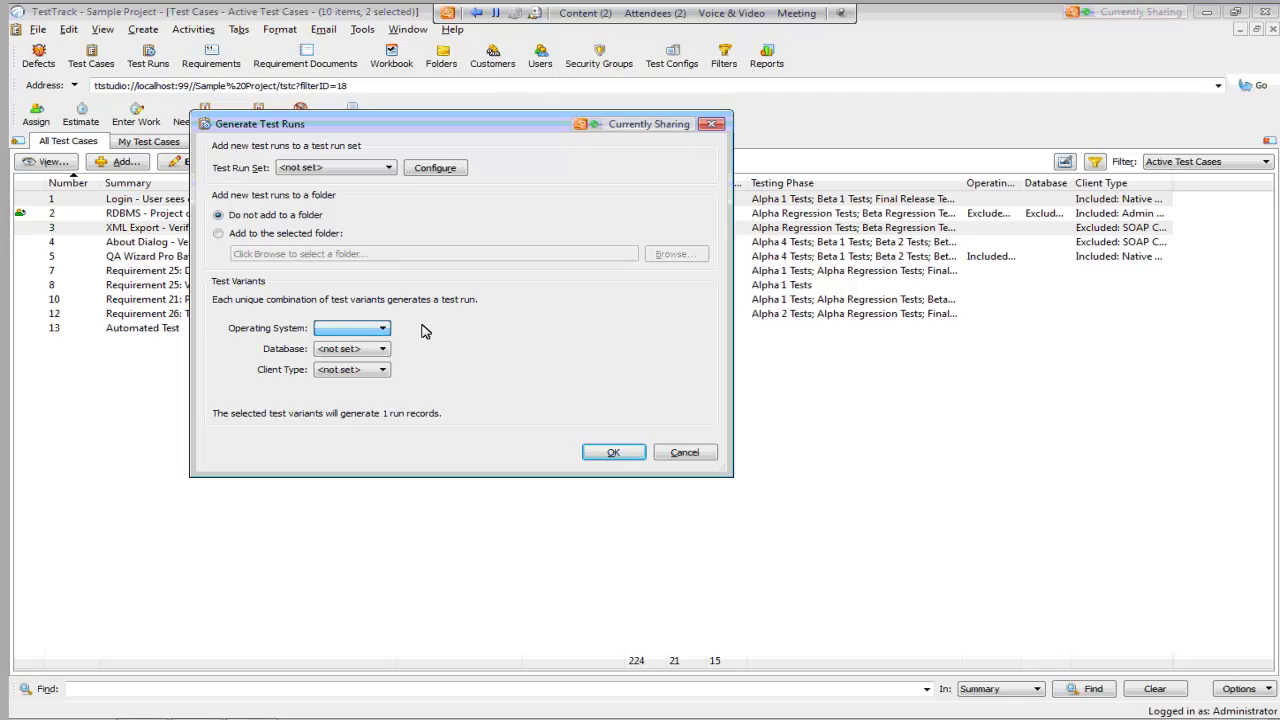
pyautogui.click(376, 350)
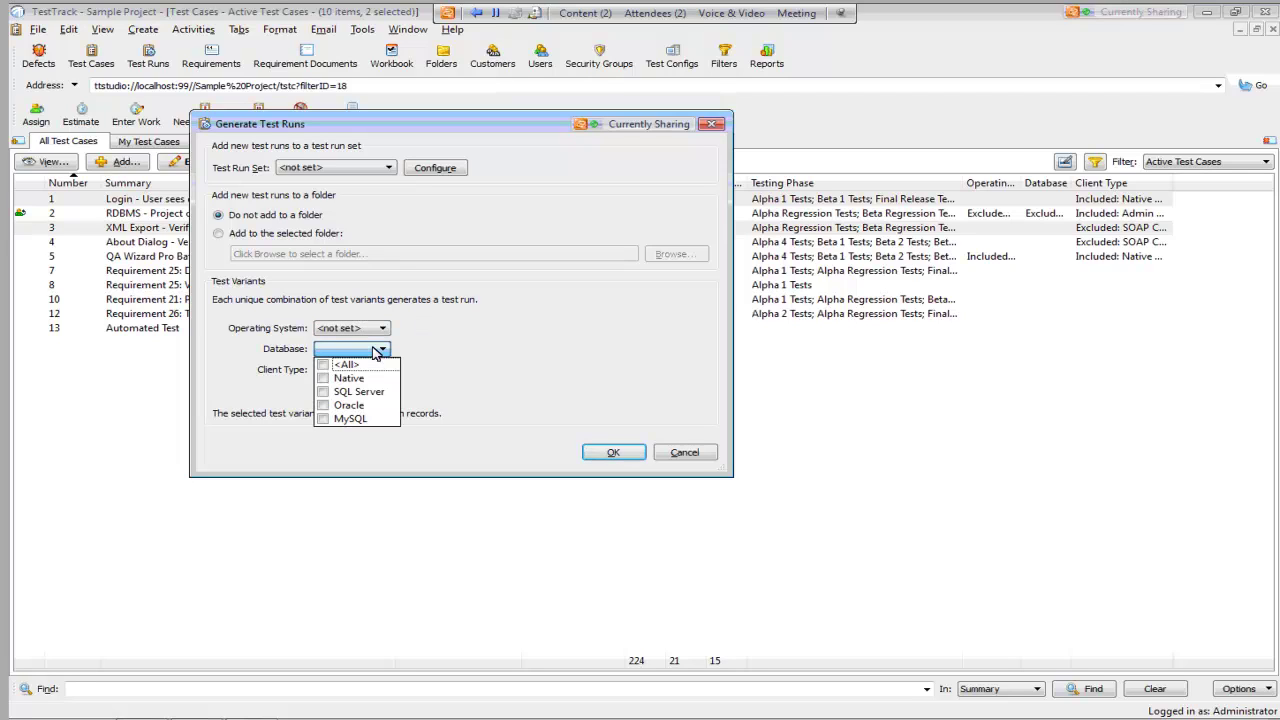
pyautogui.click(447, 376)
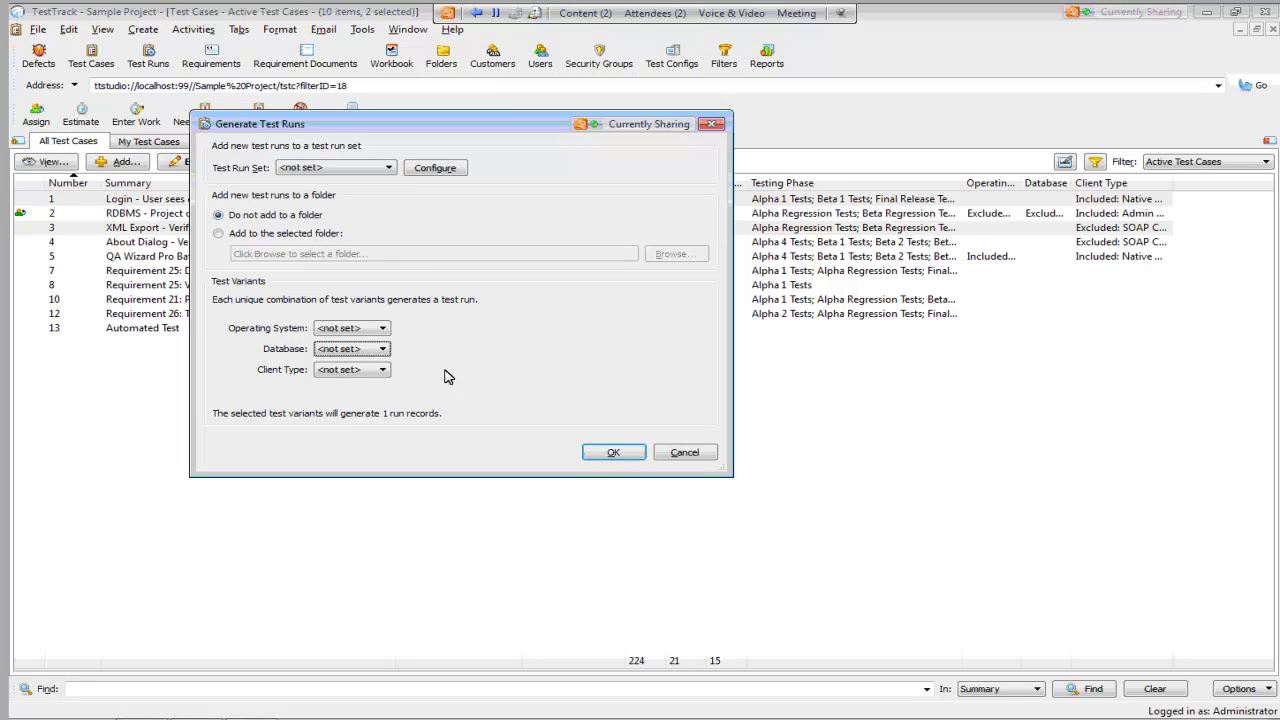
pyautogui.click(685, 453)
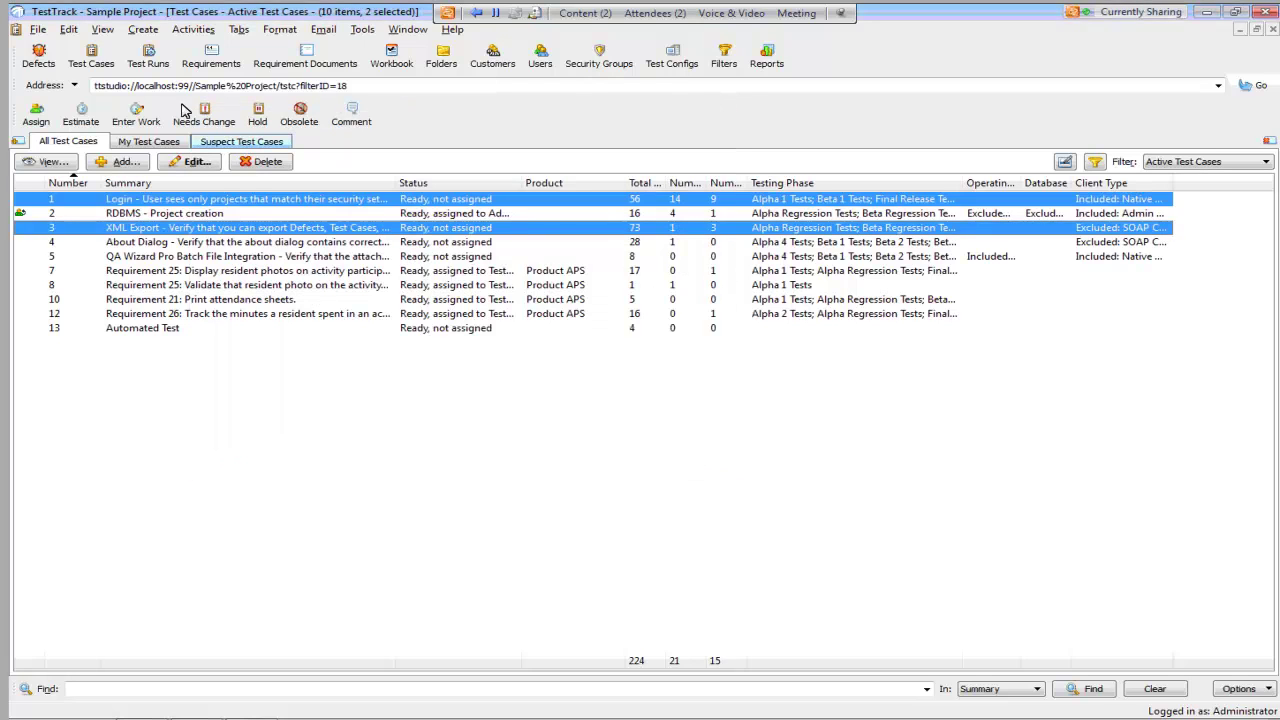
# - In the Test Runs list, select runs 274, 273 and 272, then narrow back to XML Export run 274
pyautogui.click(147, 57)
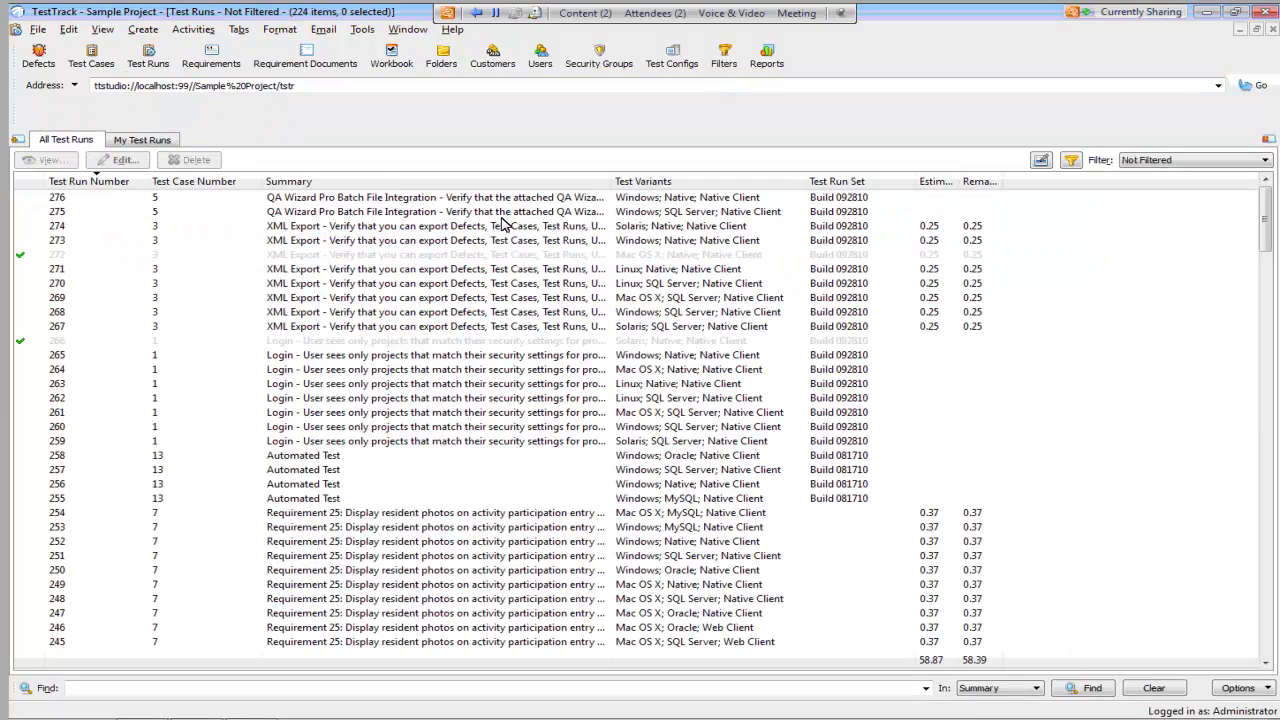
pyautogui.click(492, 229)
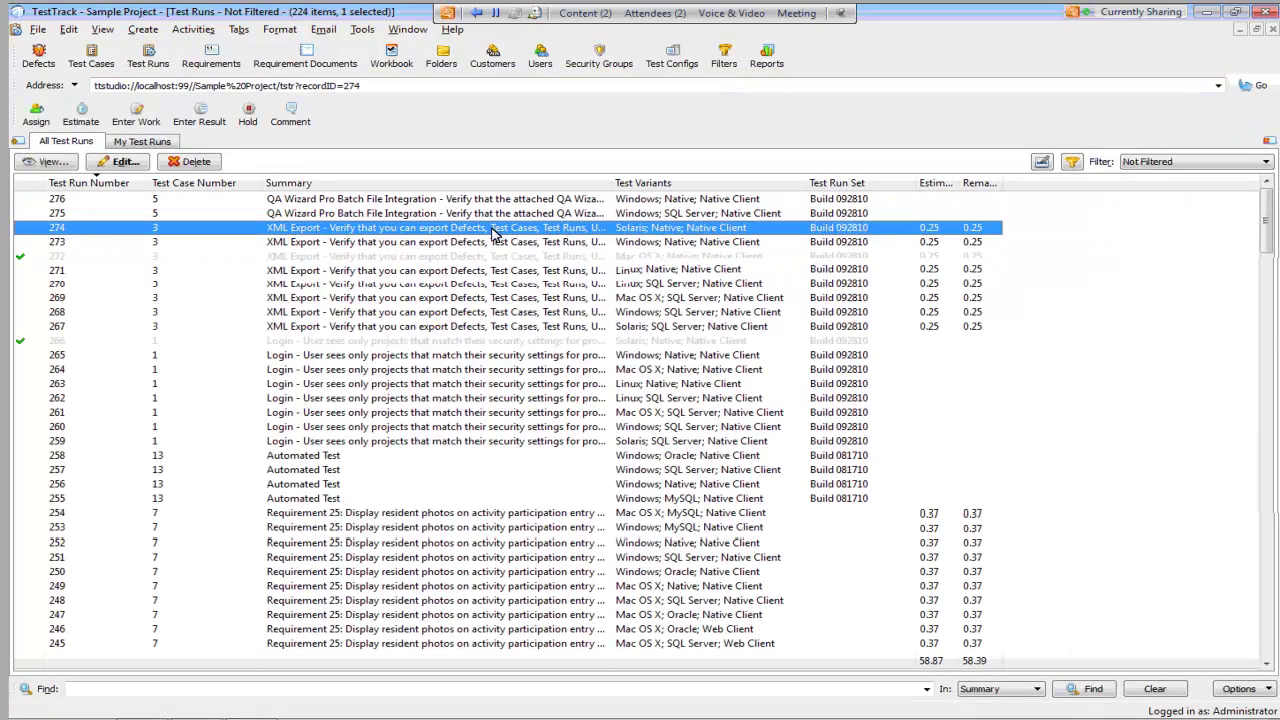
pyautogui.keyDown('shift'); pyautogui.click(492, 244); pyautogui.keyUp('shift')
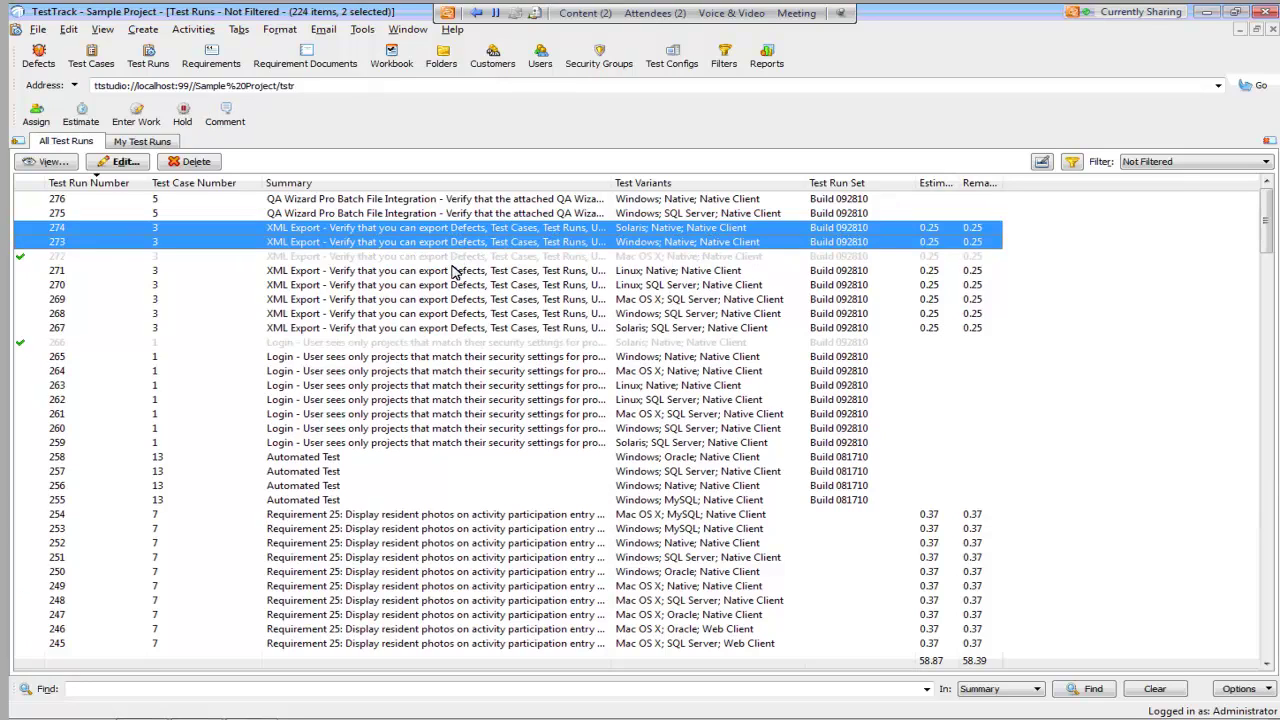
pyautogui.keyDown('shift'); pyautogui.click(451, 259); pyautogui.keyUp('shift')
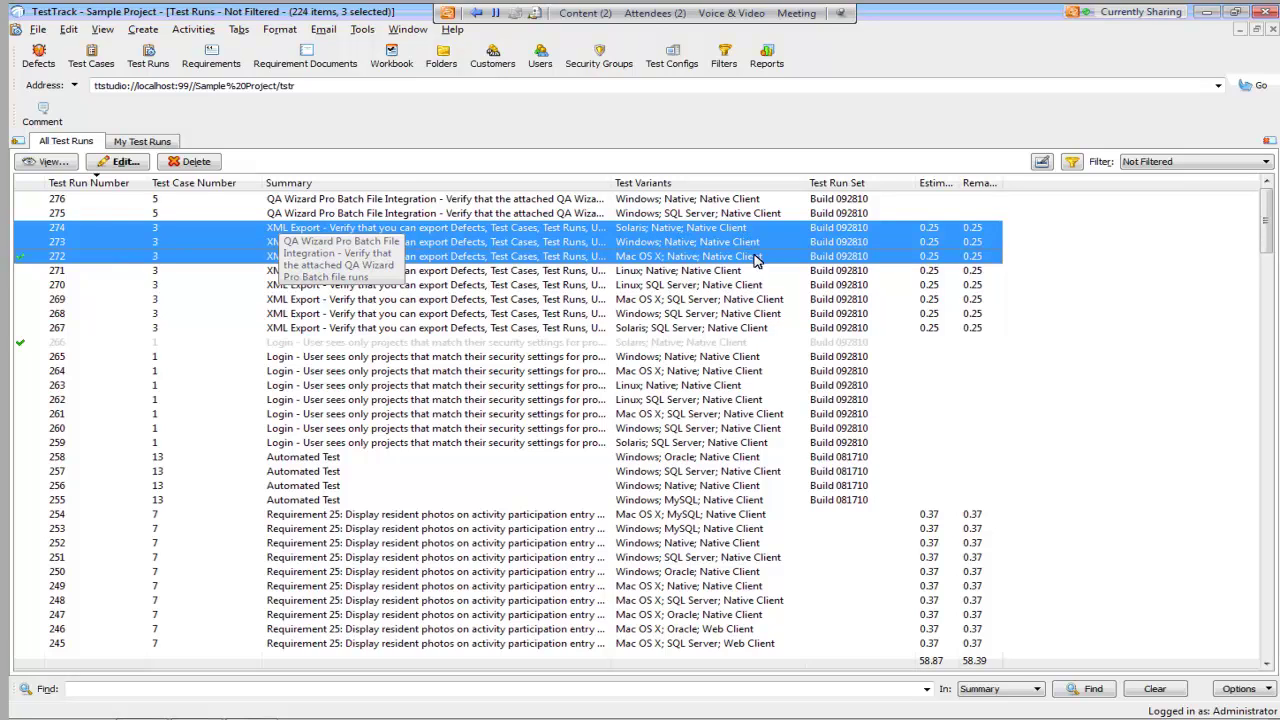
pyautogui.click(530, 230)
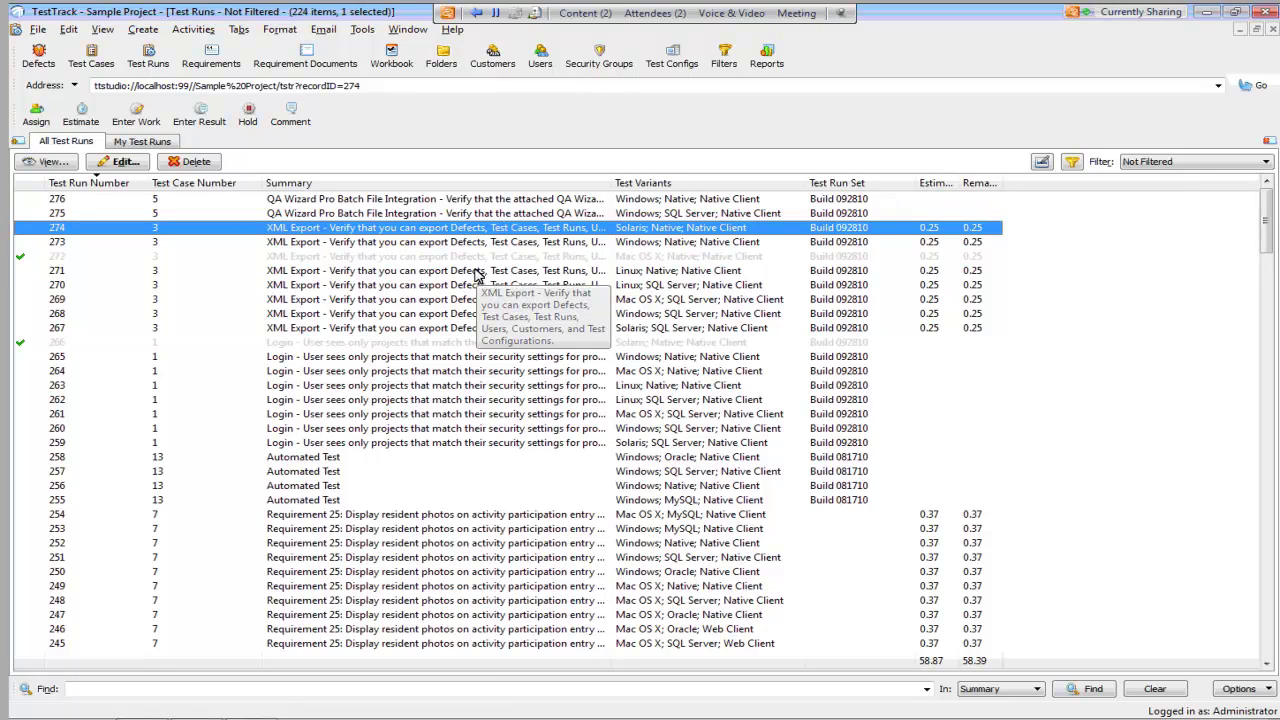
# - Assign test run 274 to the tester user
pyautogui.click(36, 114)
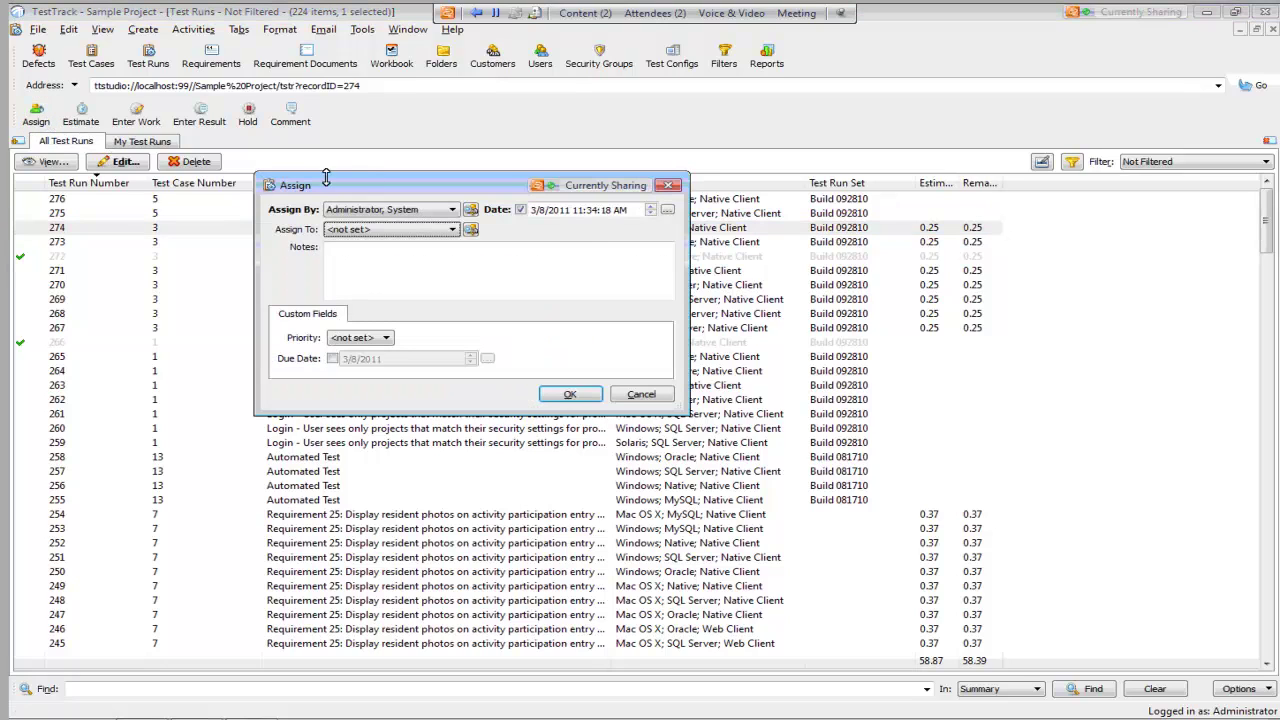
pyautogui.click(450, 231)
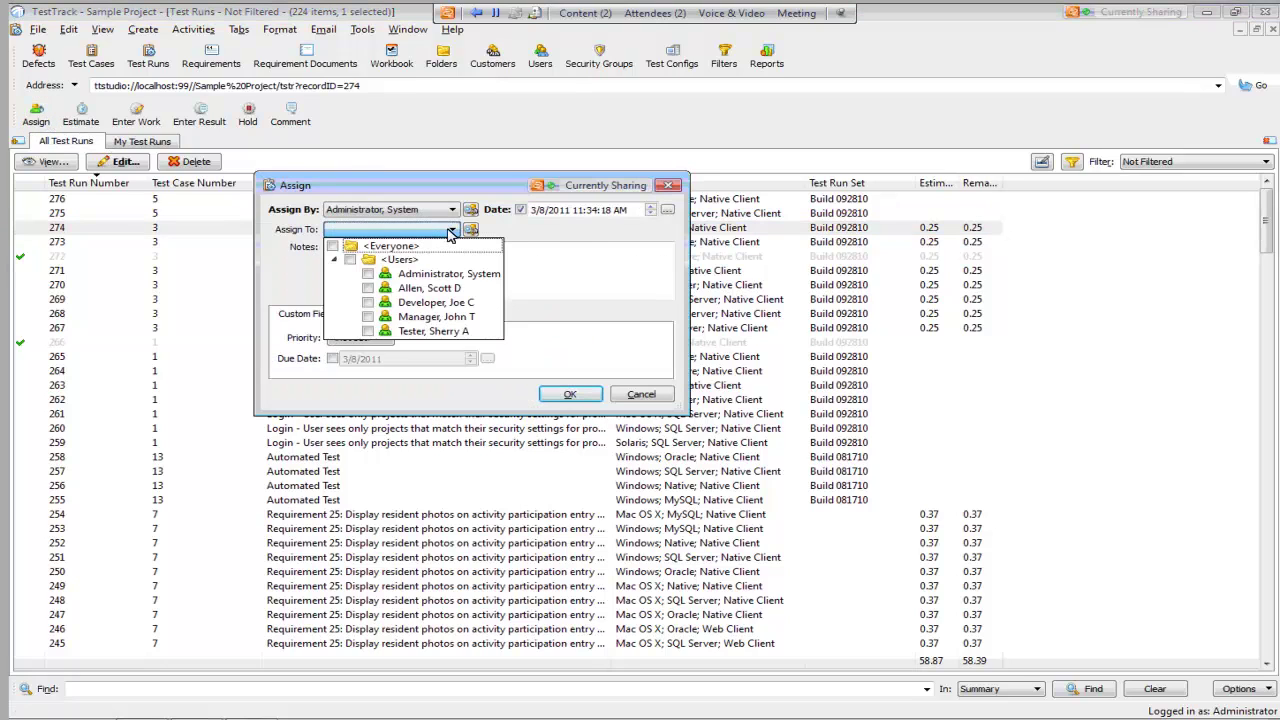
pyautogui.click(368, 331)
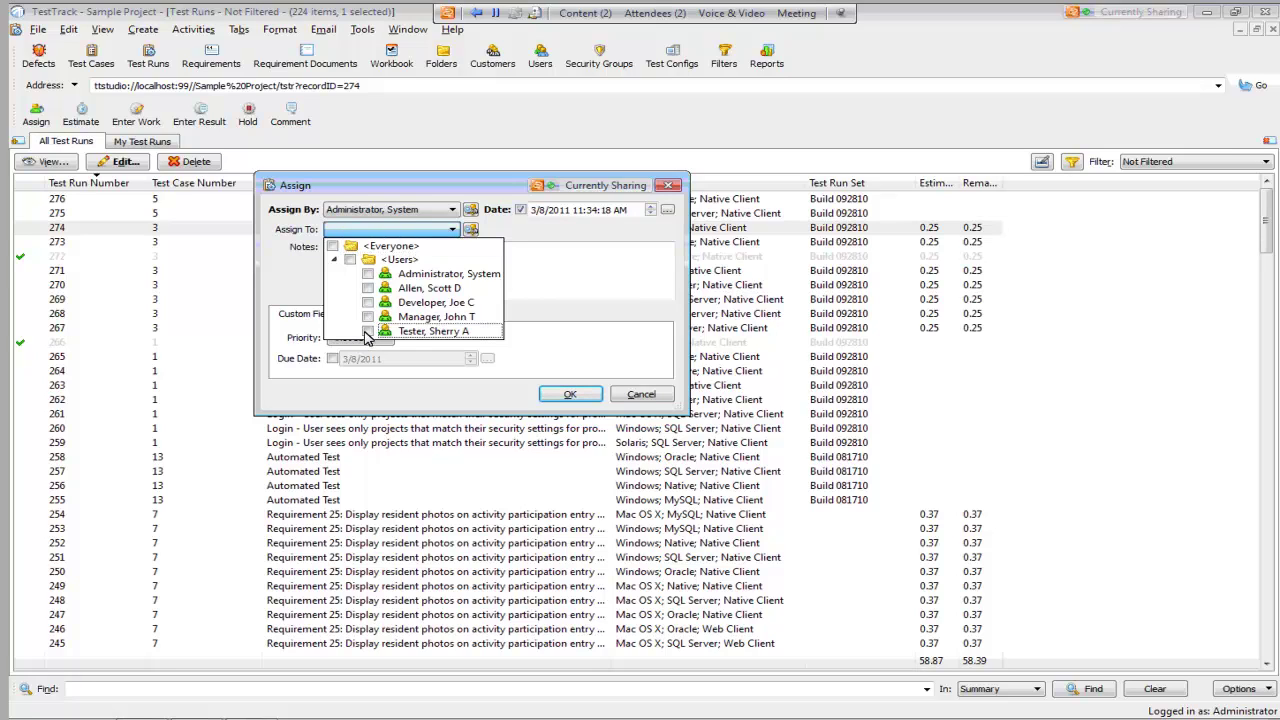
pyautogui.click(530, 284)
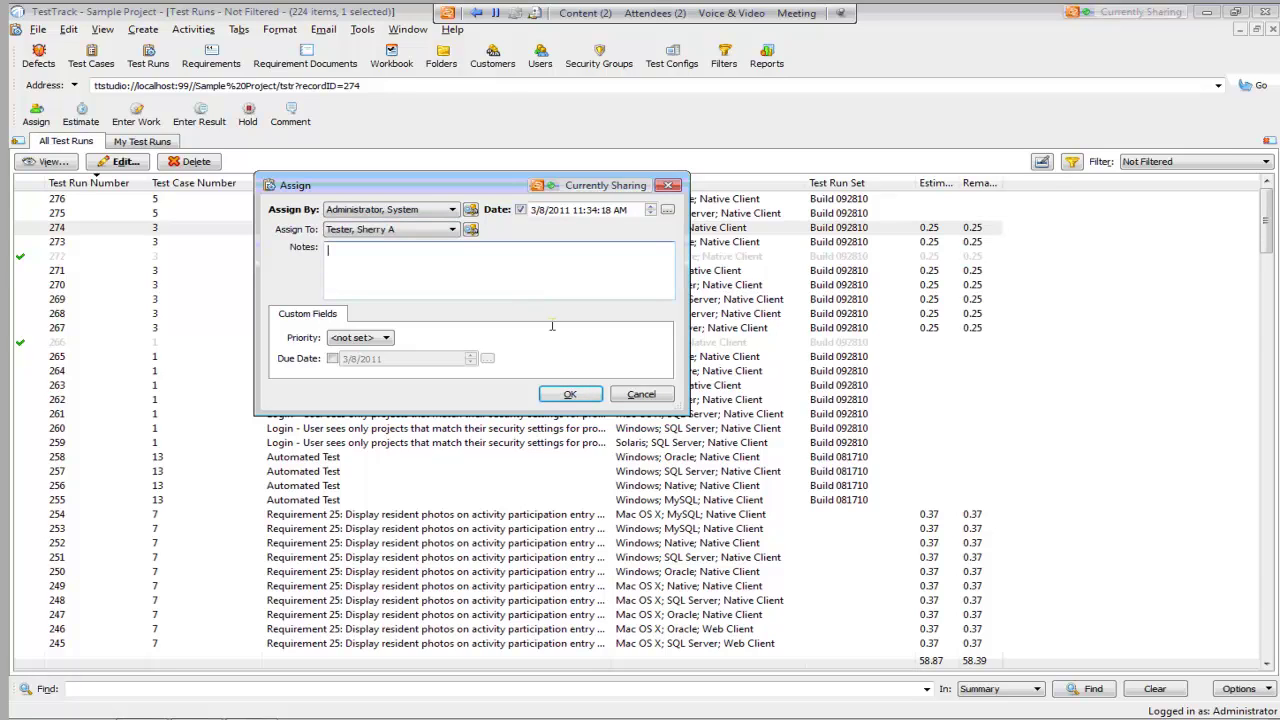
pyautogui.click(570, 396)
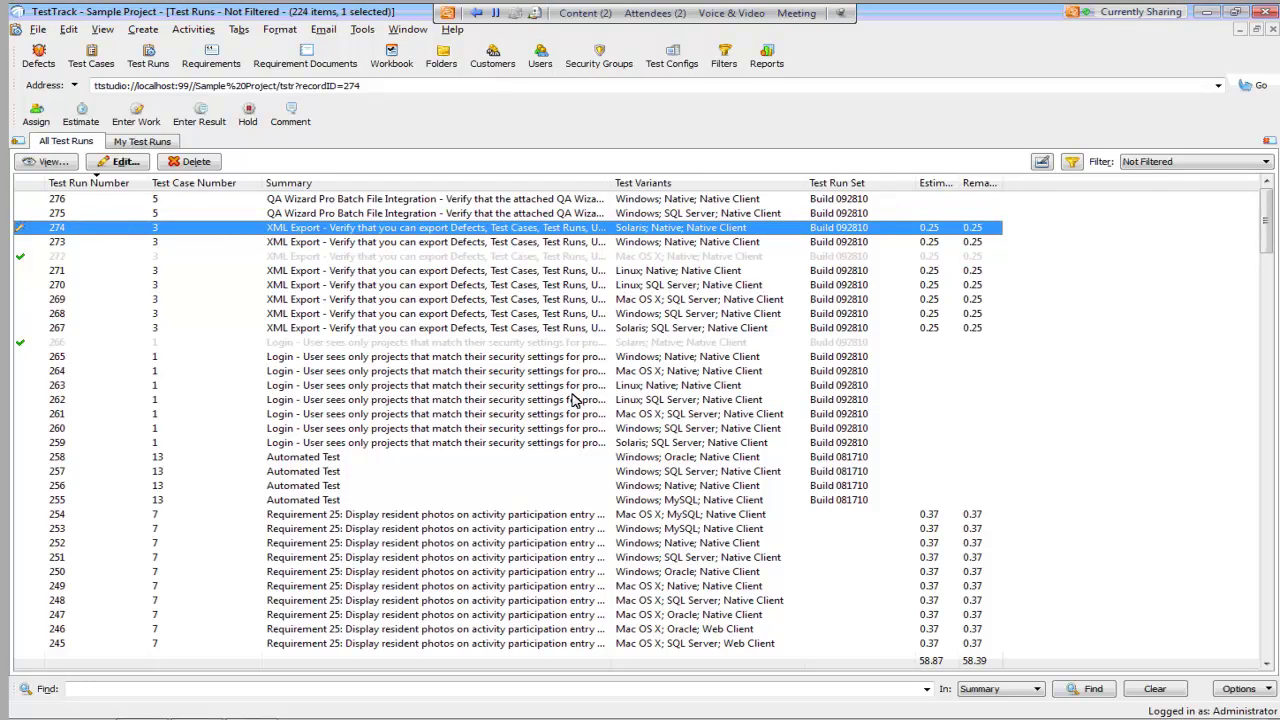
# - Select Login test runs 265 and 262 together in the Test Runs list
pyautogui.click(218, 356)
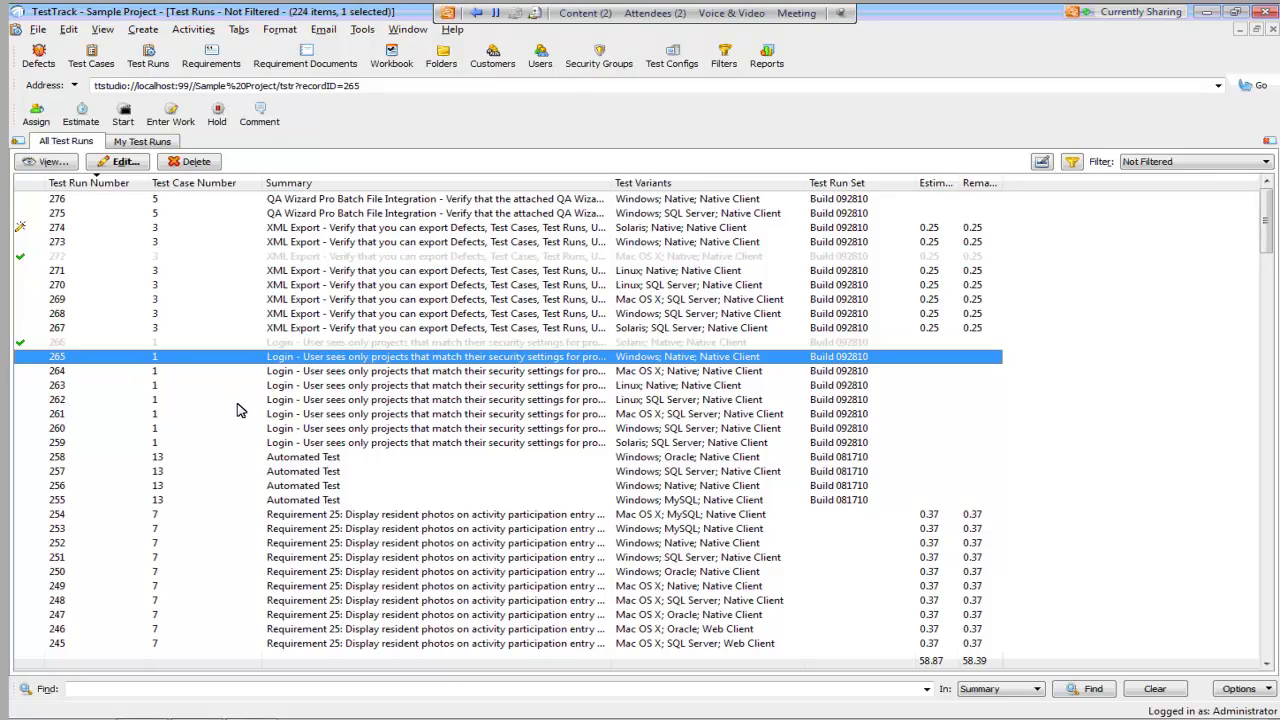
pyautogui.hotkey('shift', 'Down')
pyautogui.hotkey('shift', 'Down')
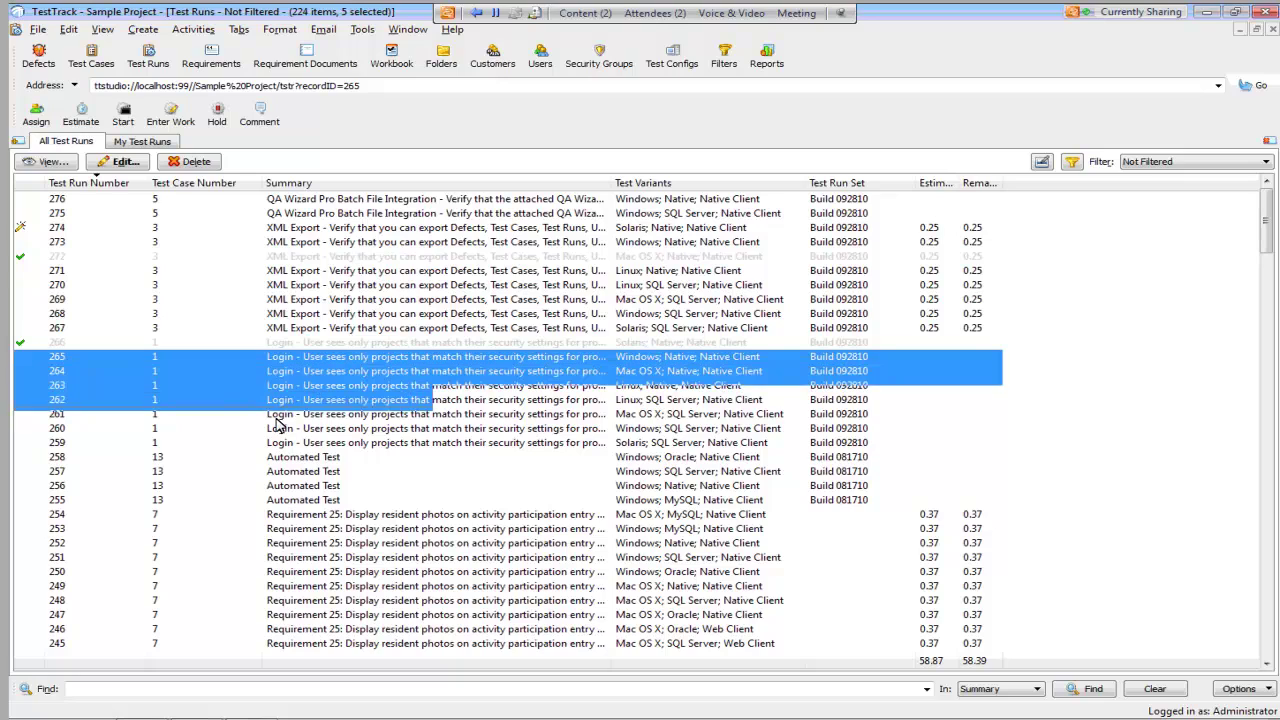
pyautogui.hotkey('shift', 'Down')
pyautogui.hotkey('shift', 'Down')
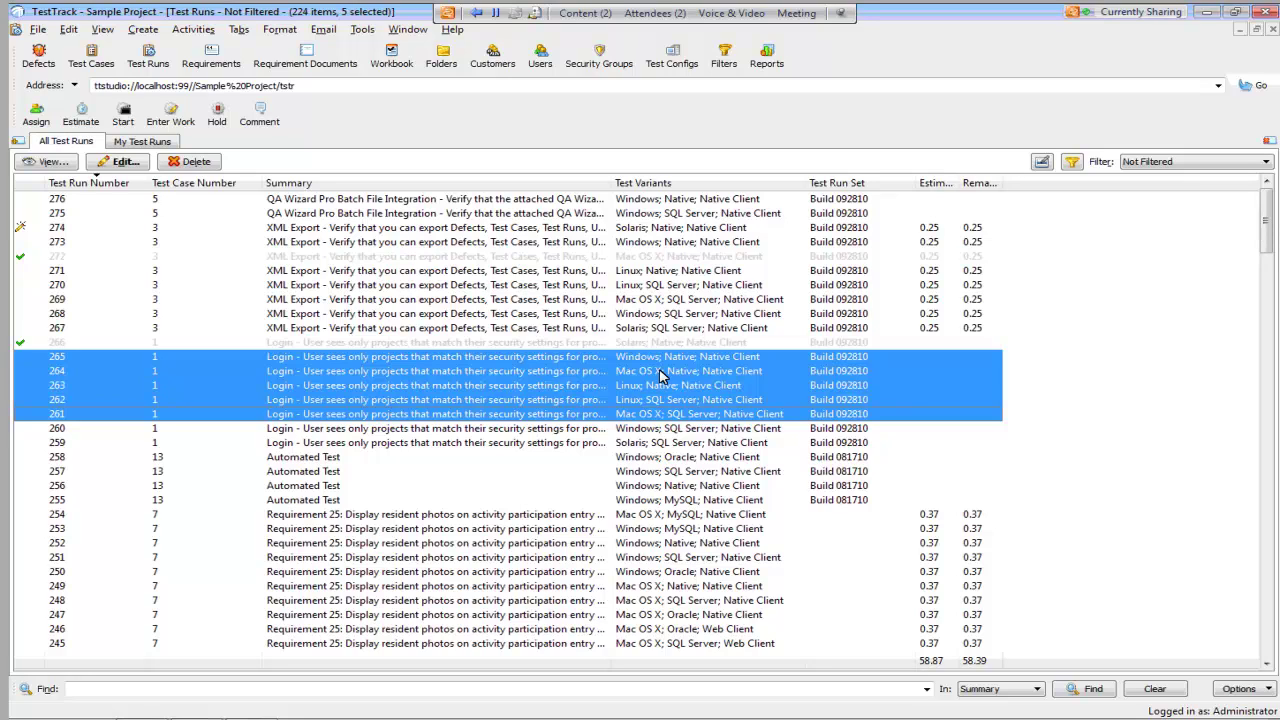
pyautogui.click(491, 361)
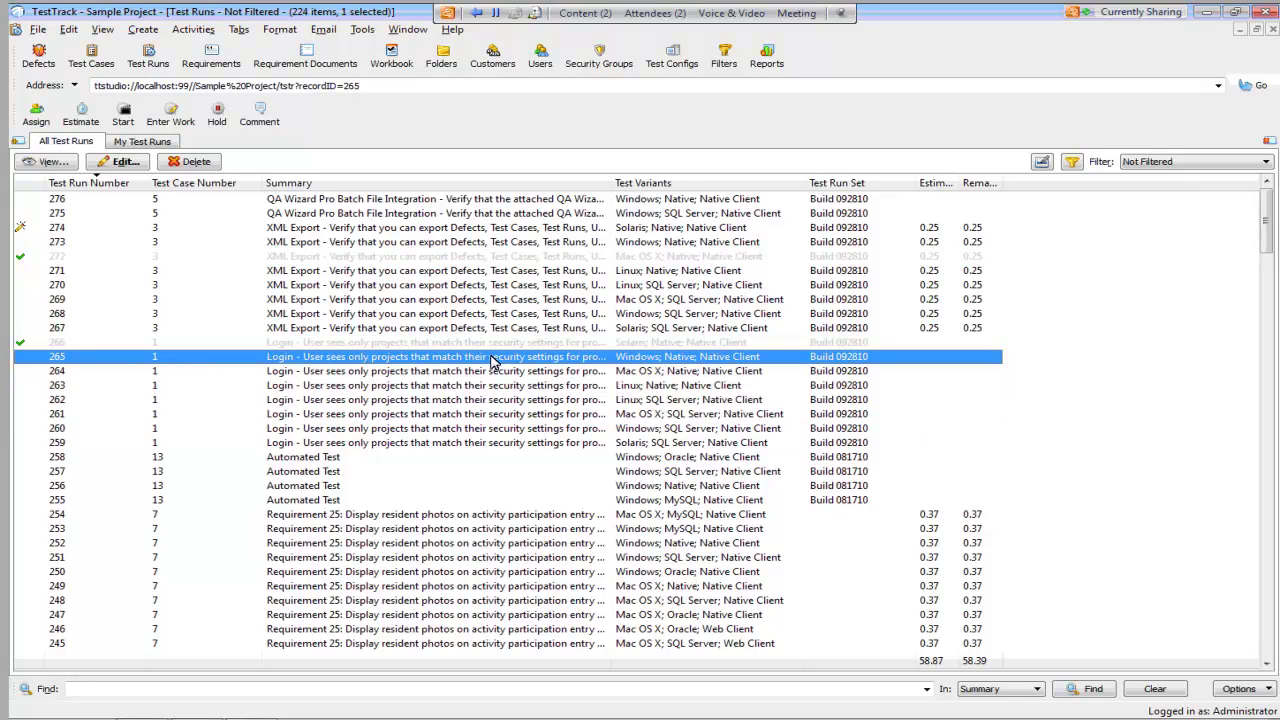
pyautogui.keyDown('ctrl'); pyautogui.click(398, 401); pyautogui.keyUp('ctrl')
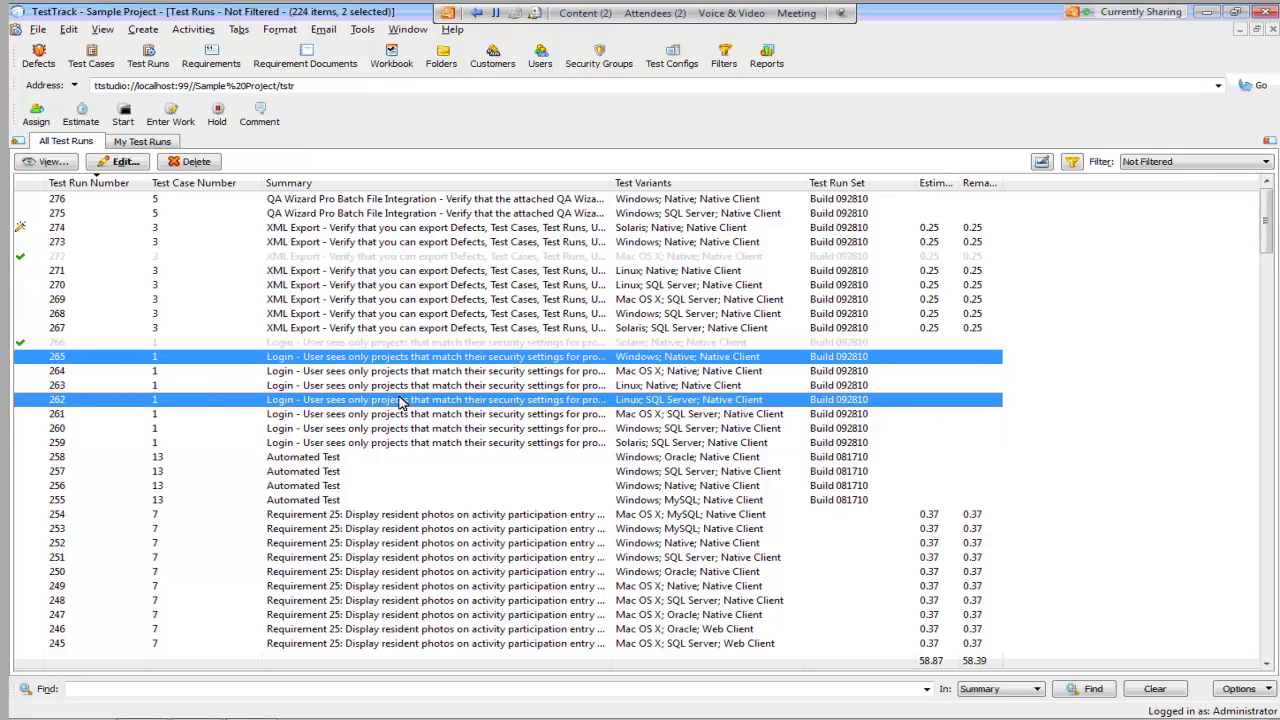
# - Add run 260 to the selection and assign runs 265, 262 and 260 to the tester user
pyautogui.keyDown('ctrl'); pyautogui.click(386, 429); pyautogui.keyUp('ctrl')
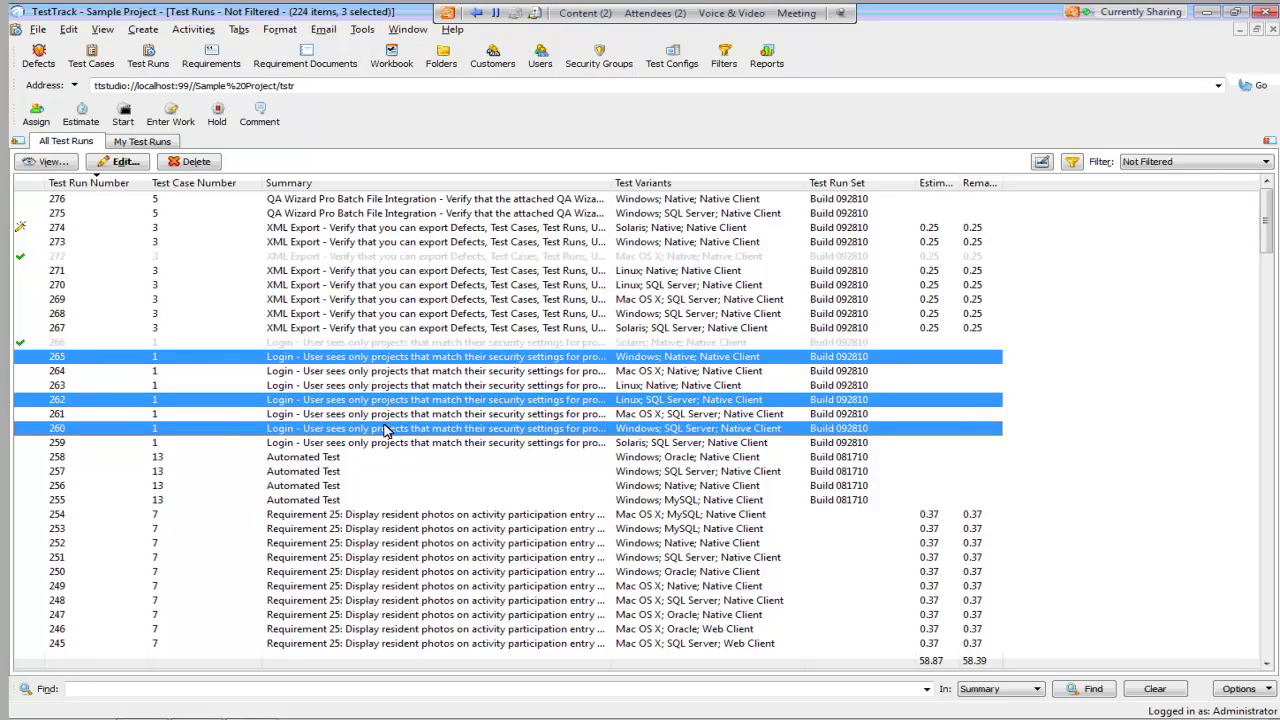
pyautogui.click(36, 118)
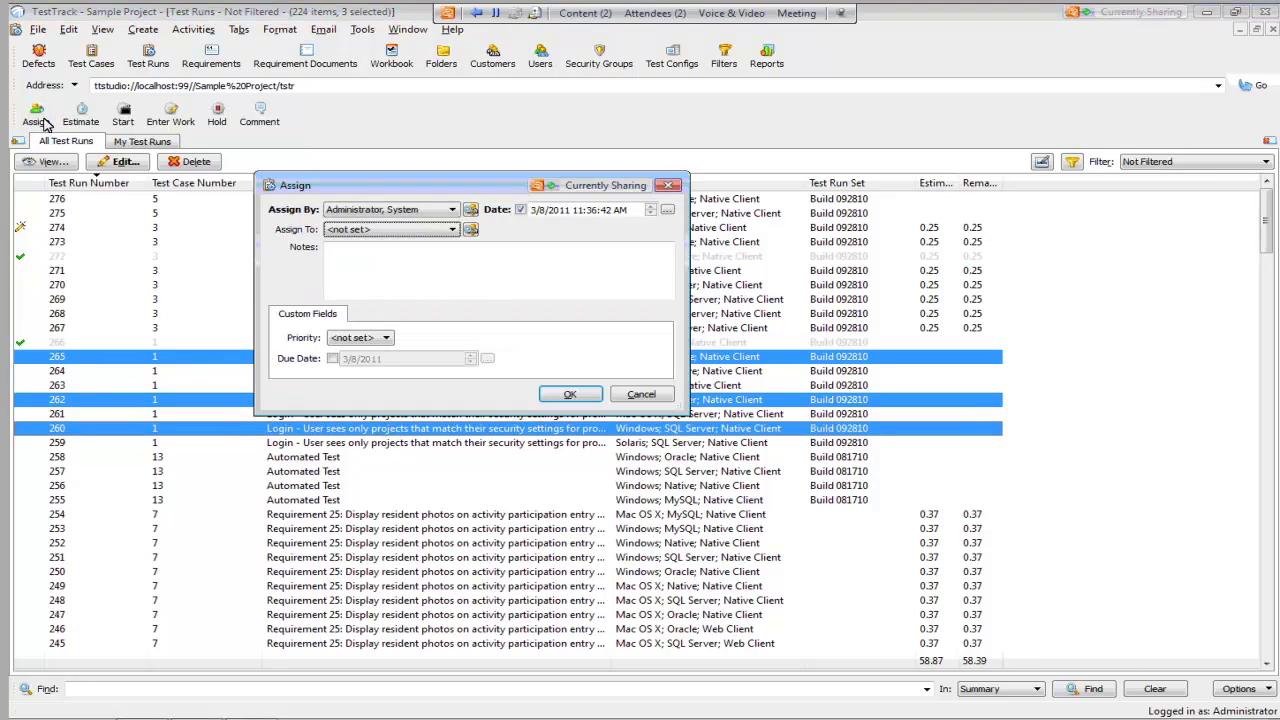
pyautogui.click(453, 230)
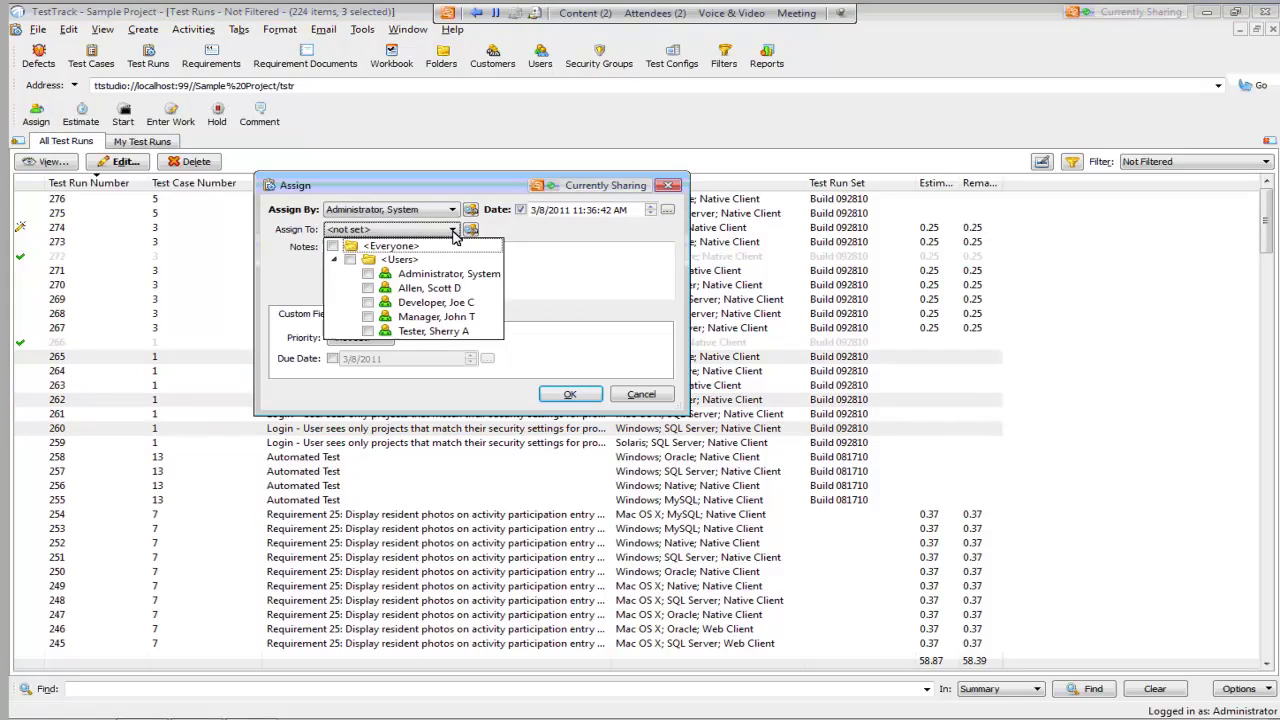
pyautogui.click(368, 332)
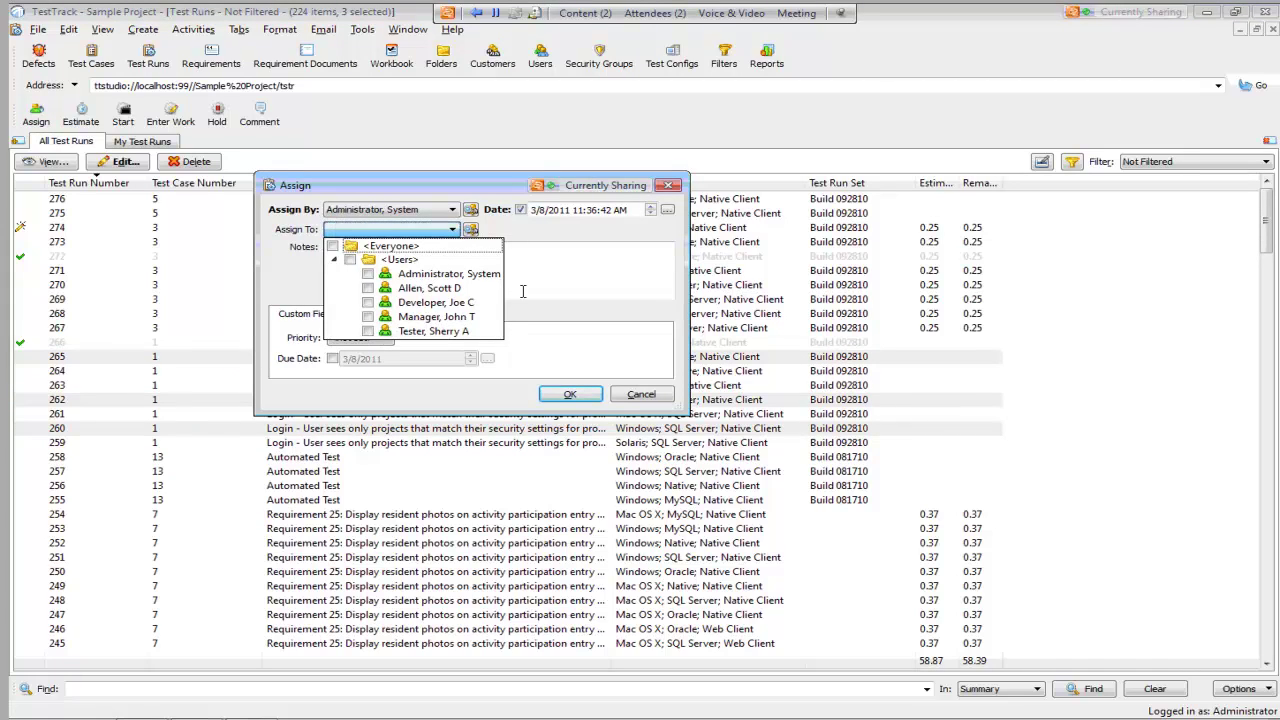
pyautogui.click(586, 277)
pyautogui.click(569, 394)
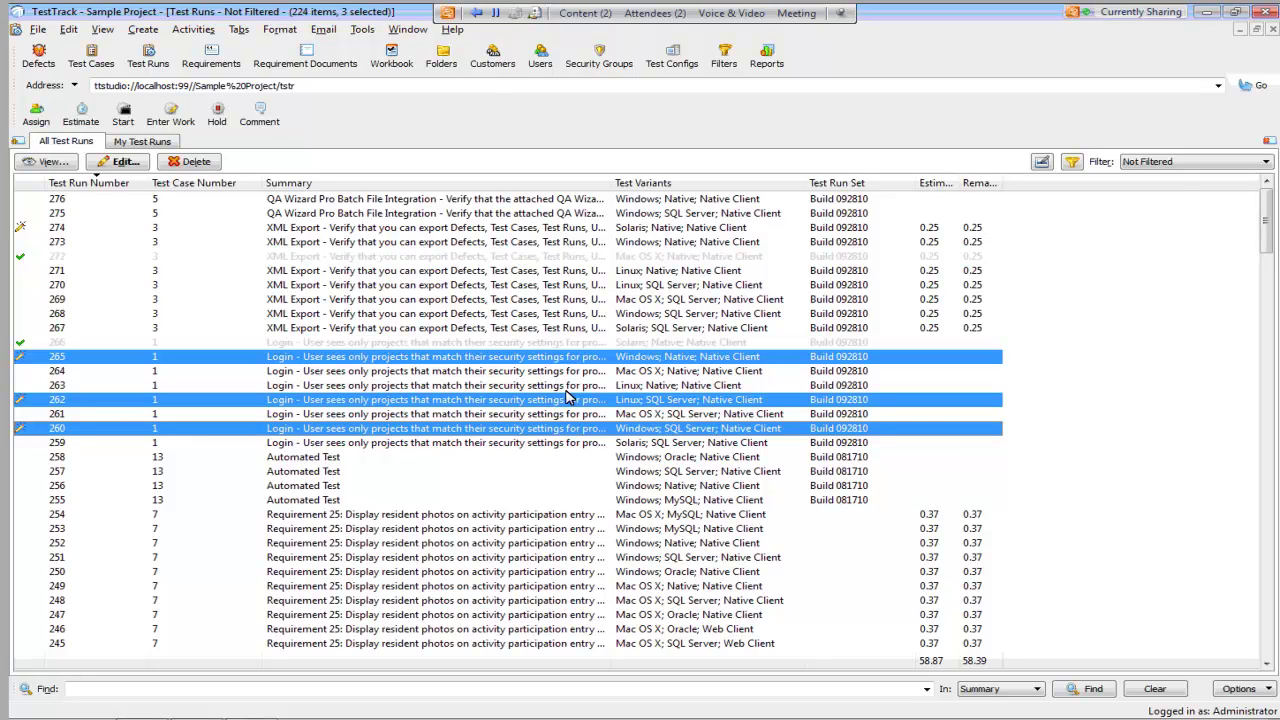
# - Open test run 265 and review its Detail, Steps and Variants tabs, ending on its five steps
pyautogui.click(510, 360)
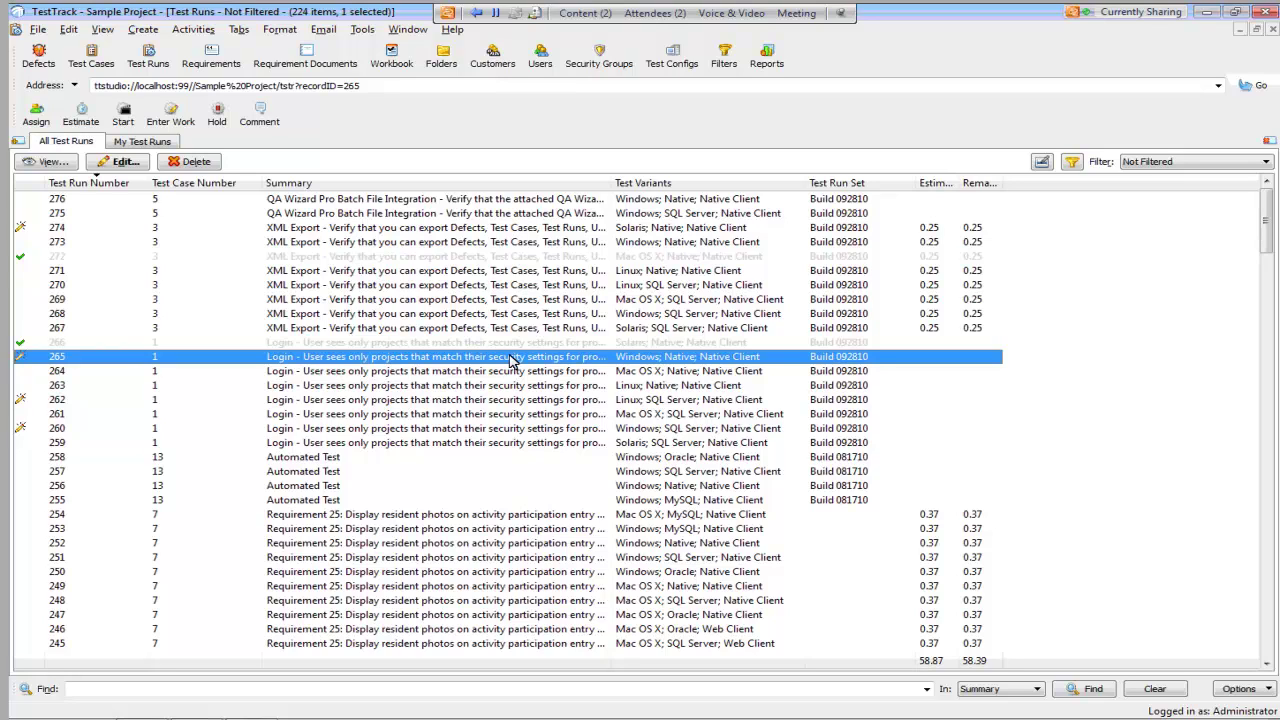
pyautogui.doubleClick(510, 360)
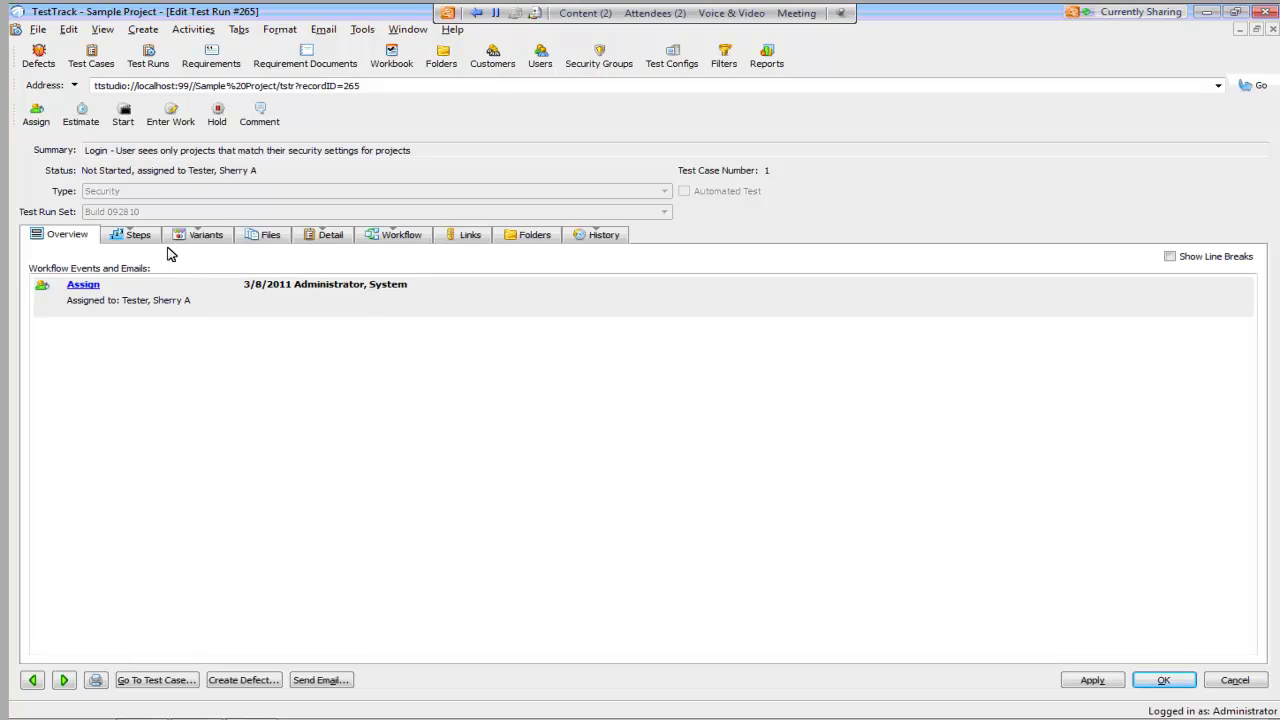
pyautogui.click(318, 238)
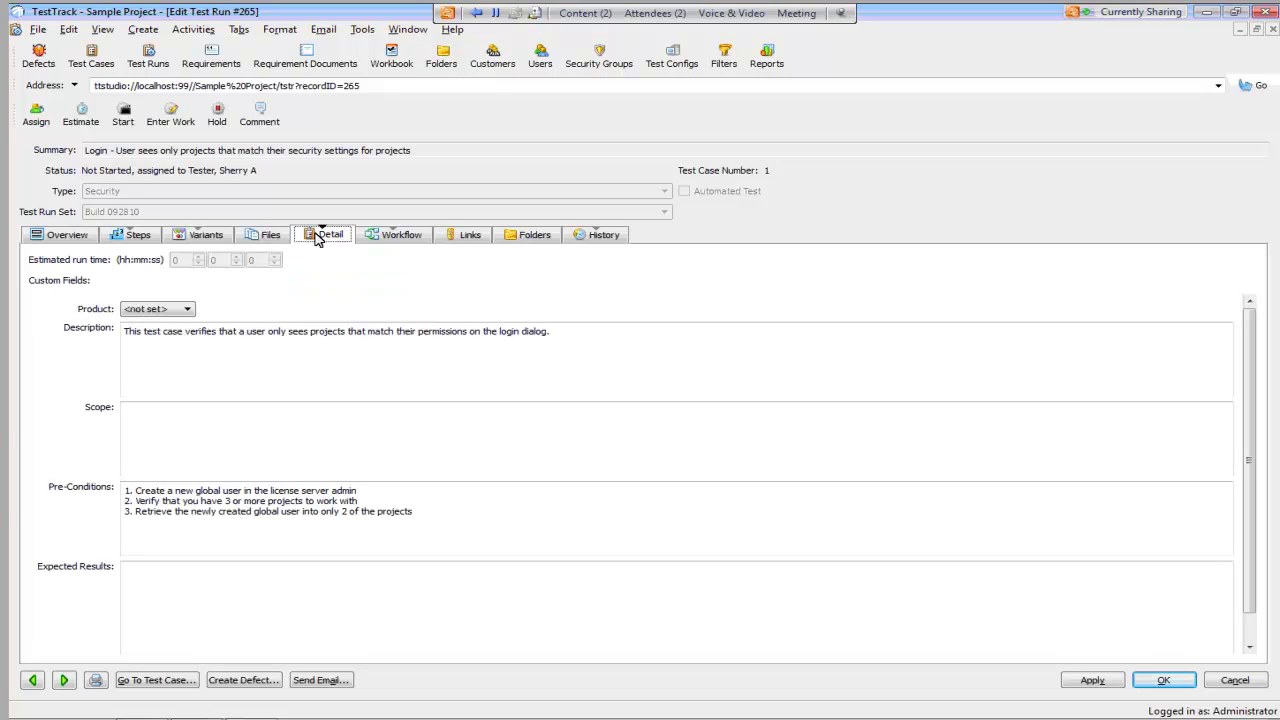
pyautogui.click(145, 240)
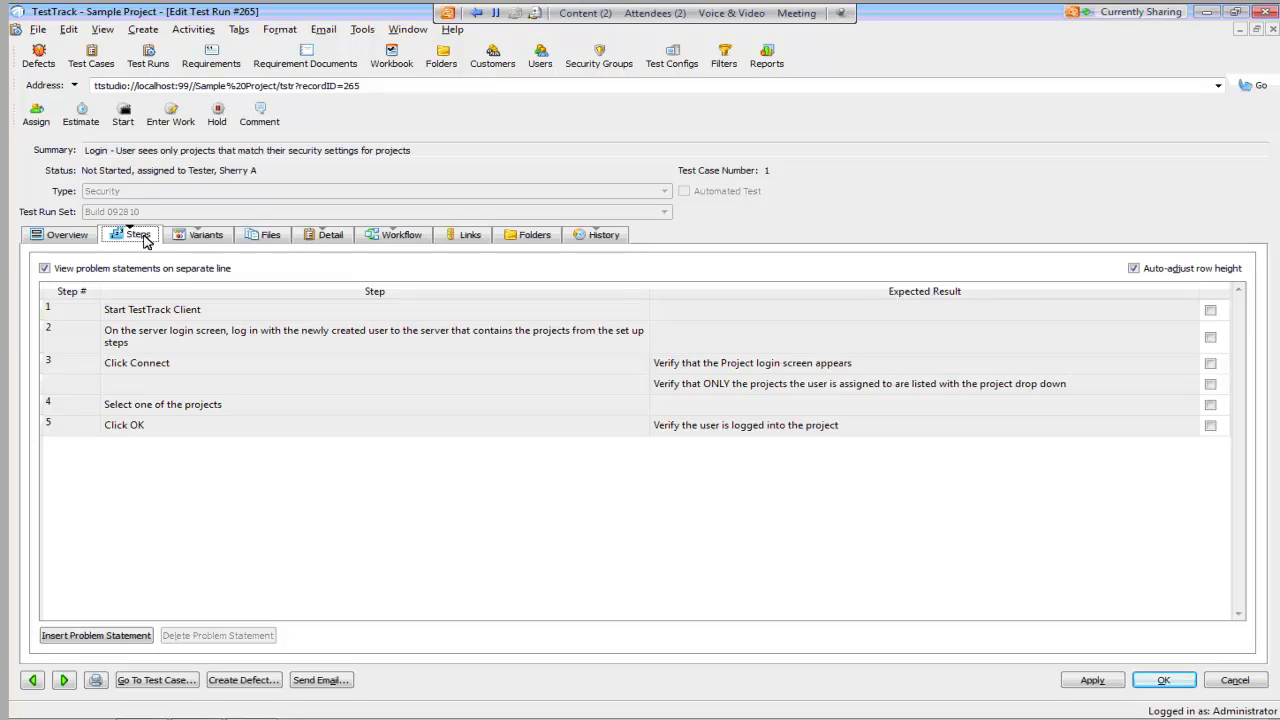
pyautogui.click(195, 236)
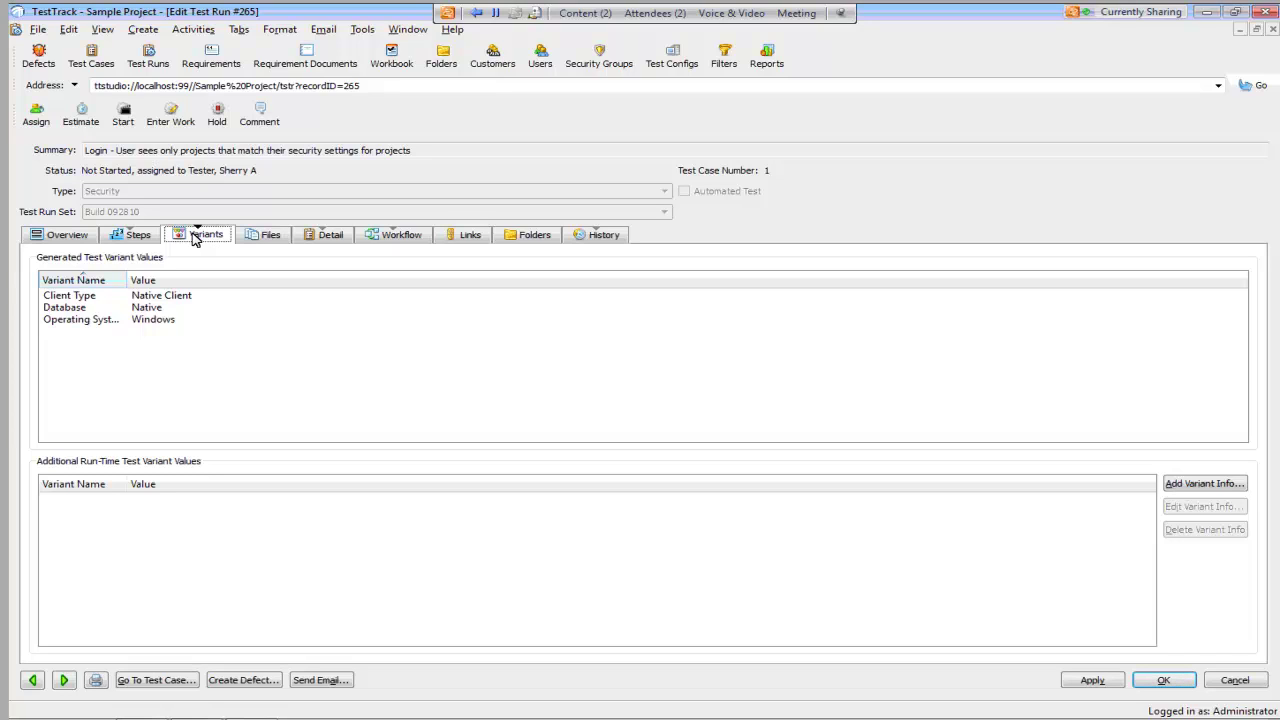
pyautogui.click(139, 236)
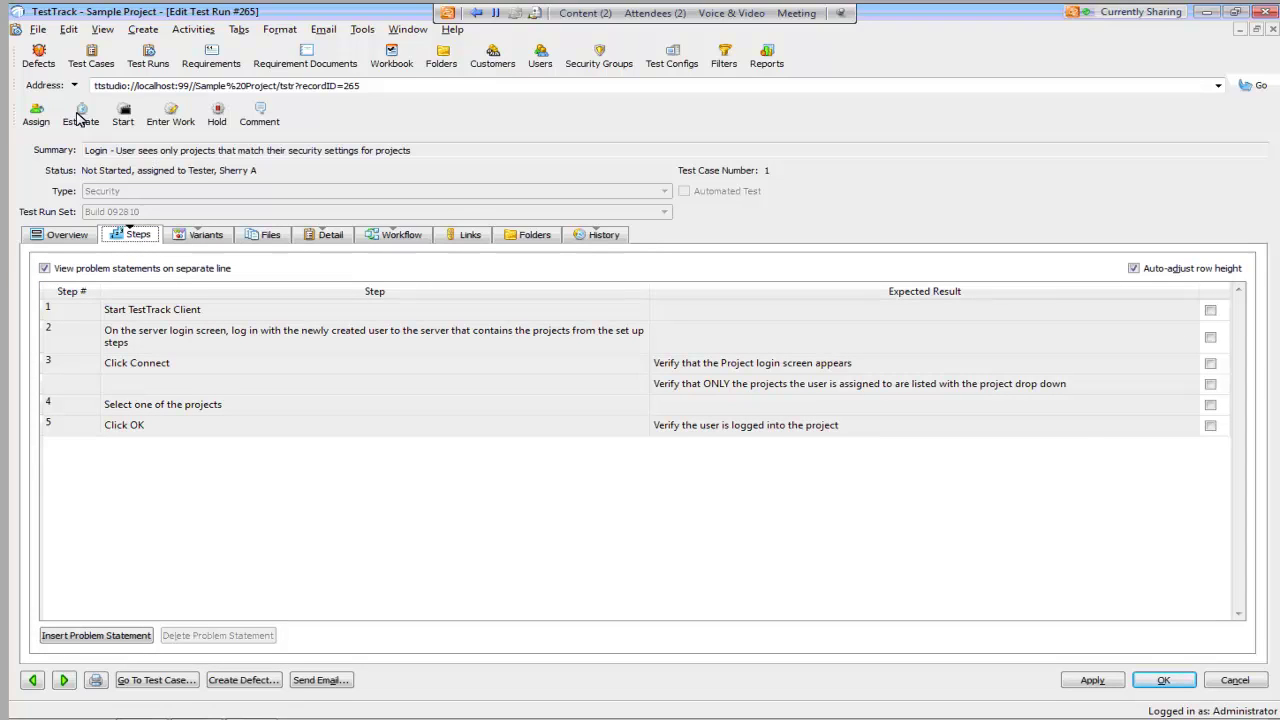
# - Start test run 265 and tick steps 1, 2 and both step 3 verifications as done
pyautogui.click(131, 122)
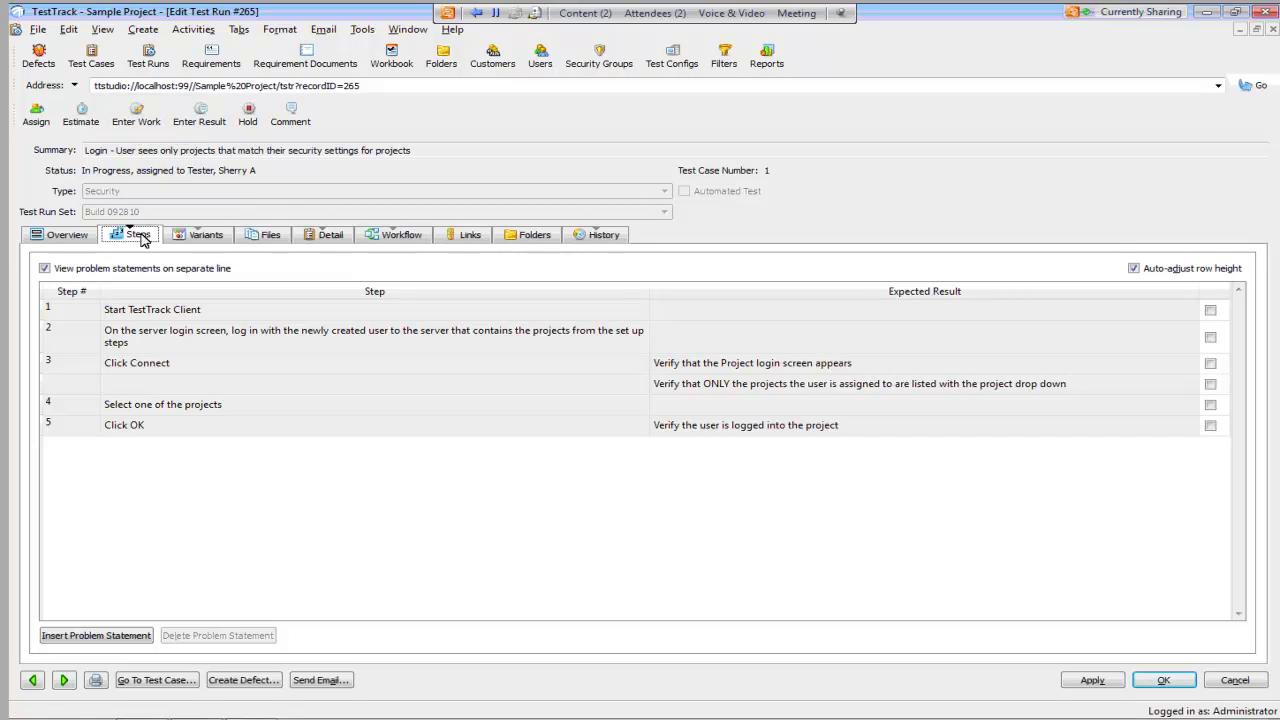
pyautogui.click(240, 318)
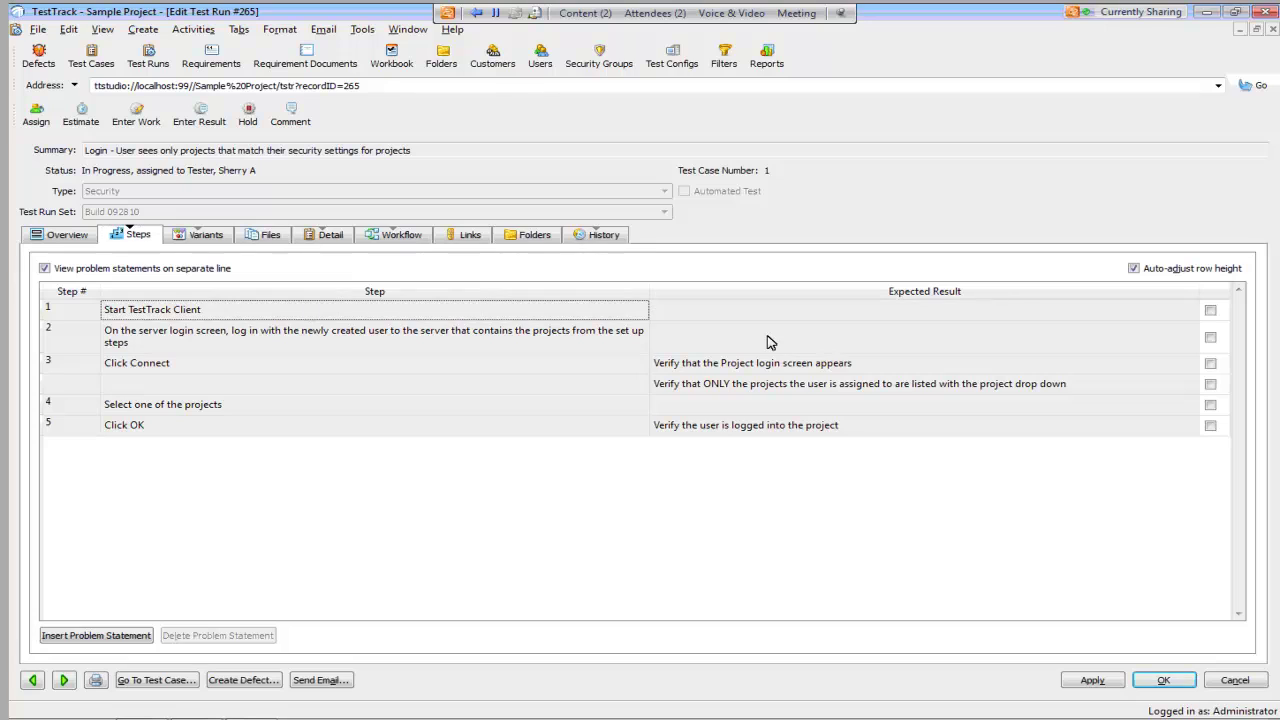
pyautogui.click(1211, 312)
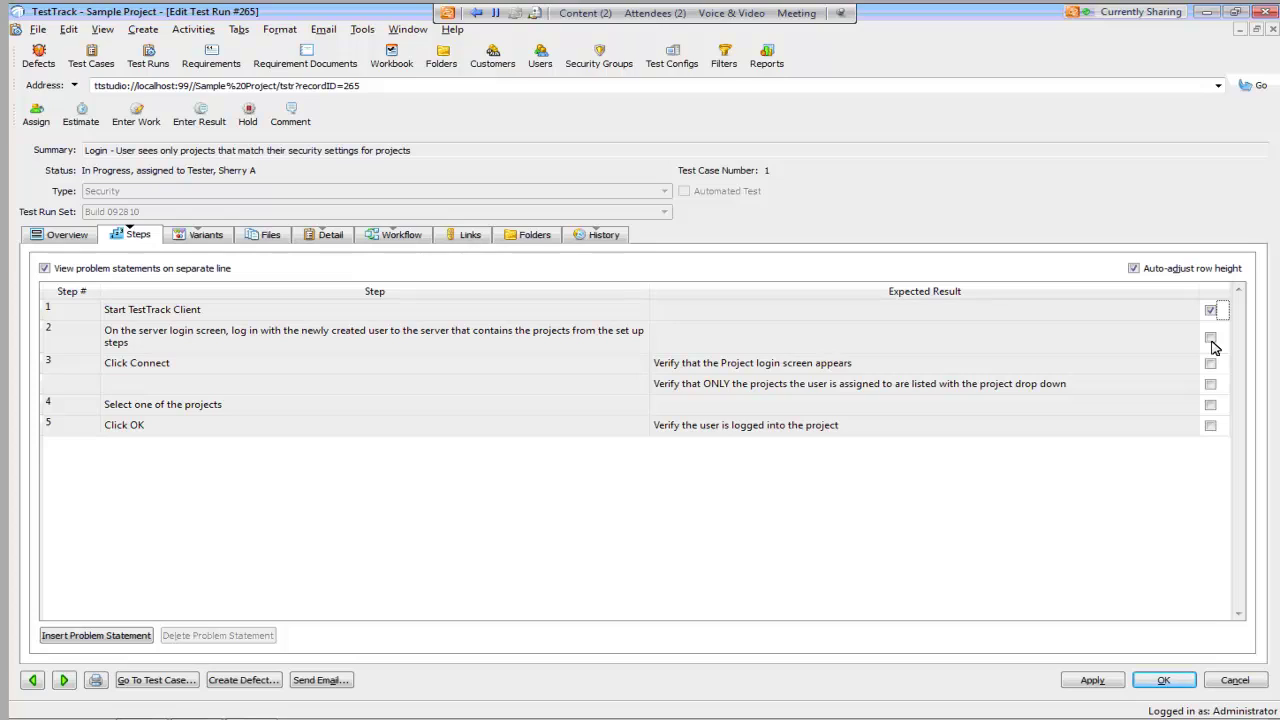
pyautogui.click(1211, 340)
pyautogui.click(1211, 365)
pyautogui.click(1212, 385)
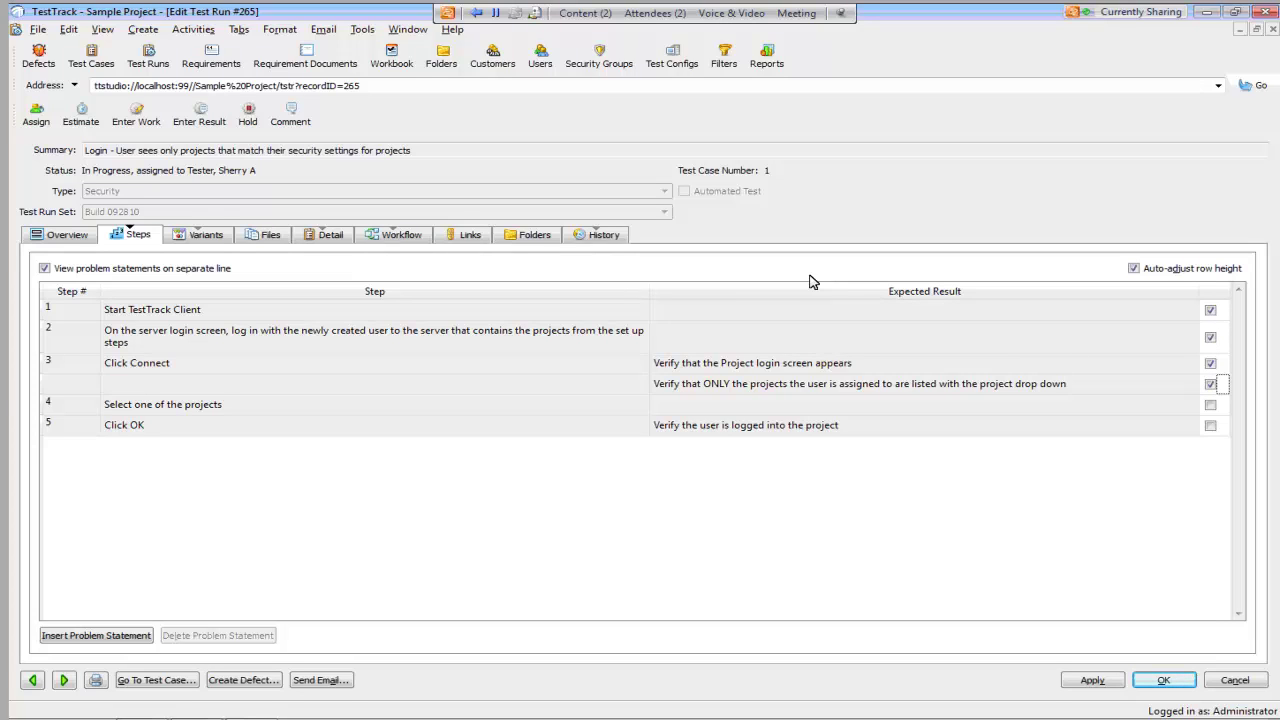
pyautogui.click(203, 120)
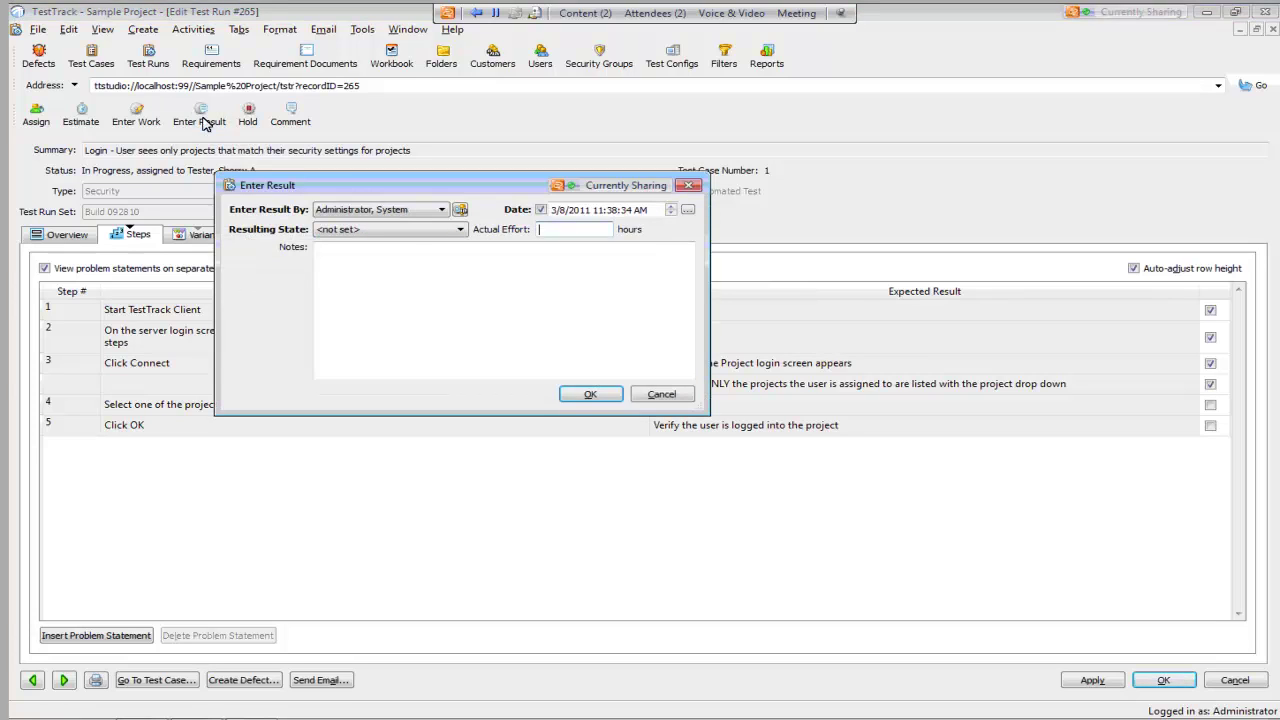
pyautogui.click(460, 229)
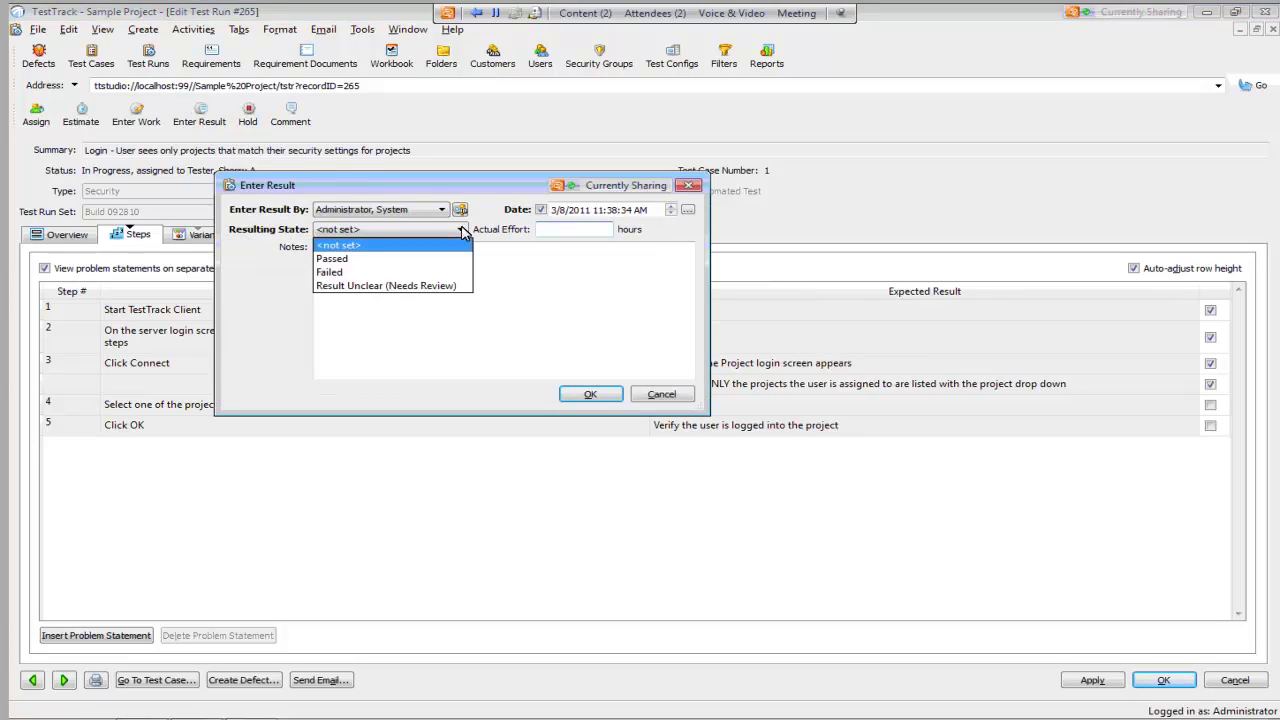
pyautogui.click(424, 258)
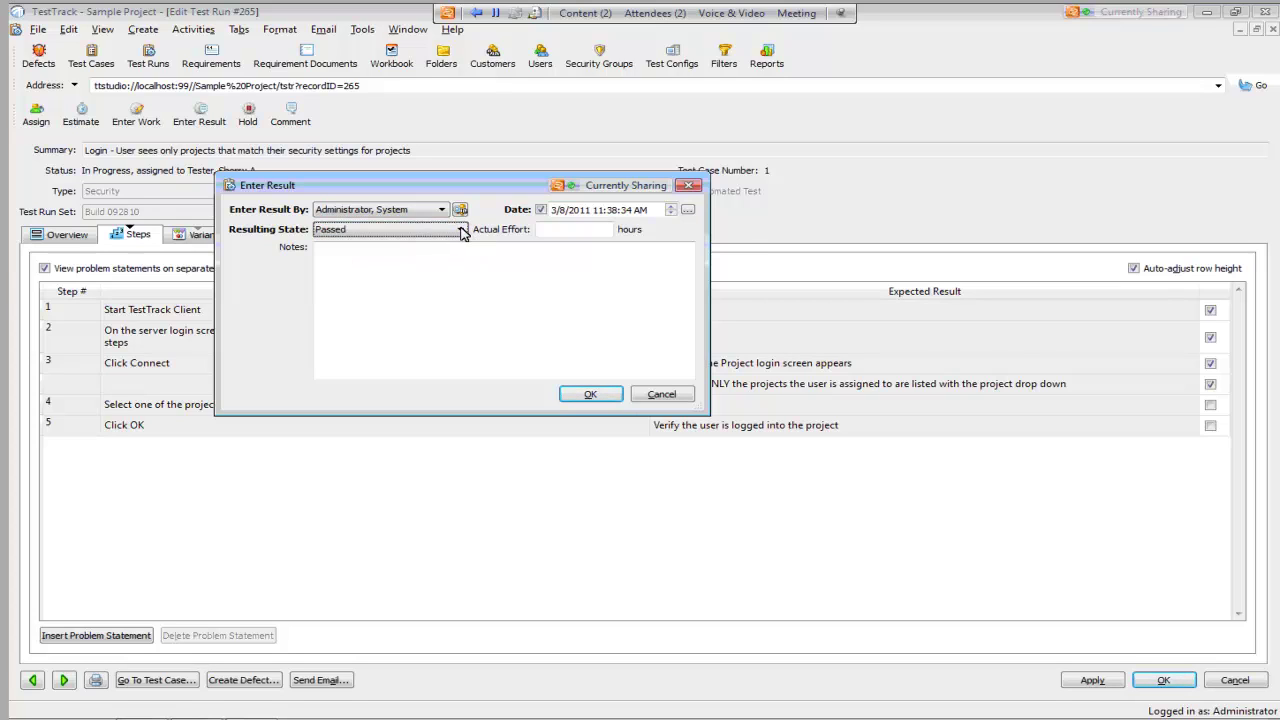
pyautogui.click(462, 230)
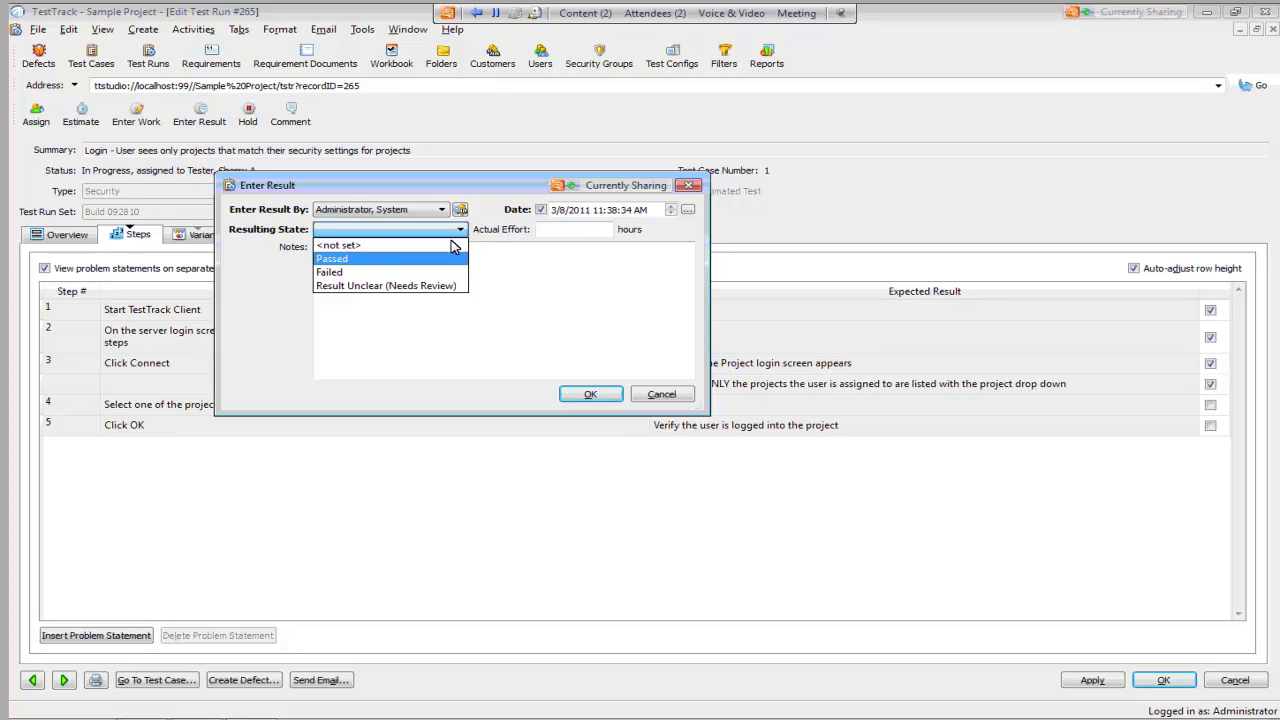
pyautogui.click(449, 262)
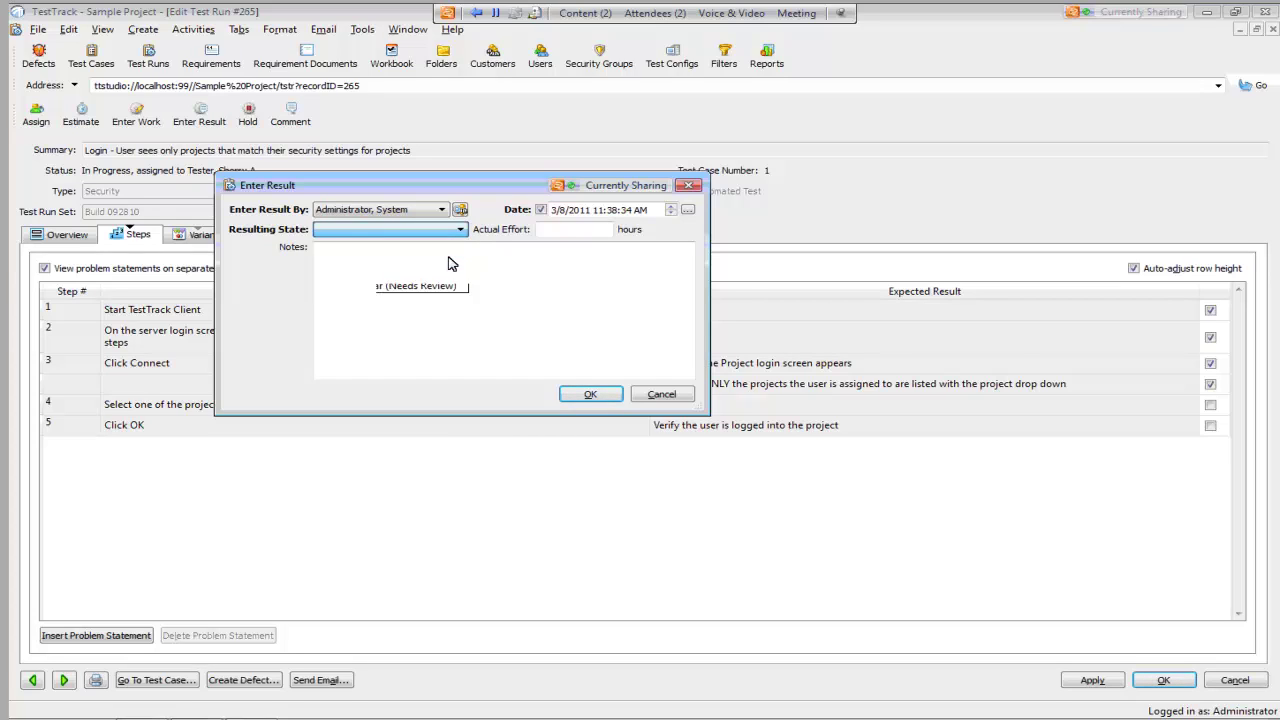
pyautogui.click(564, 231)
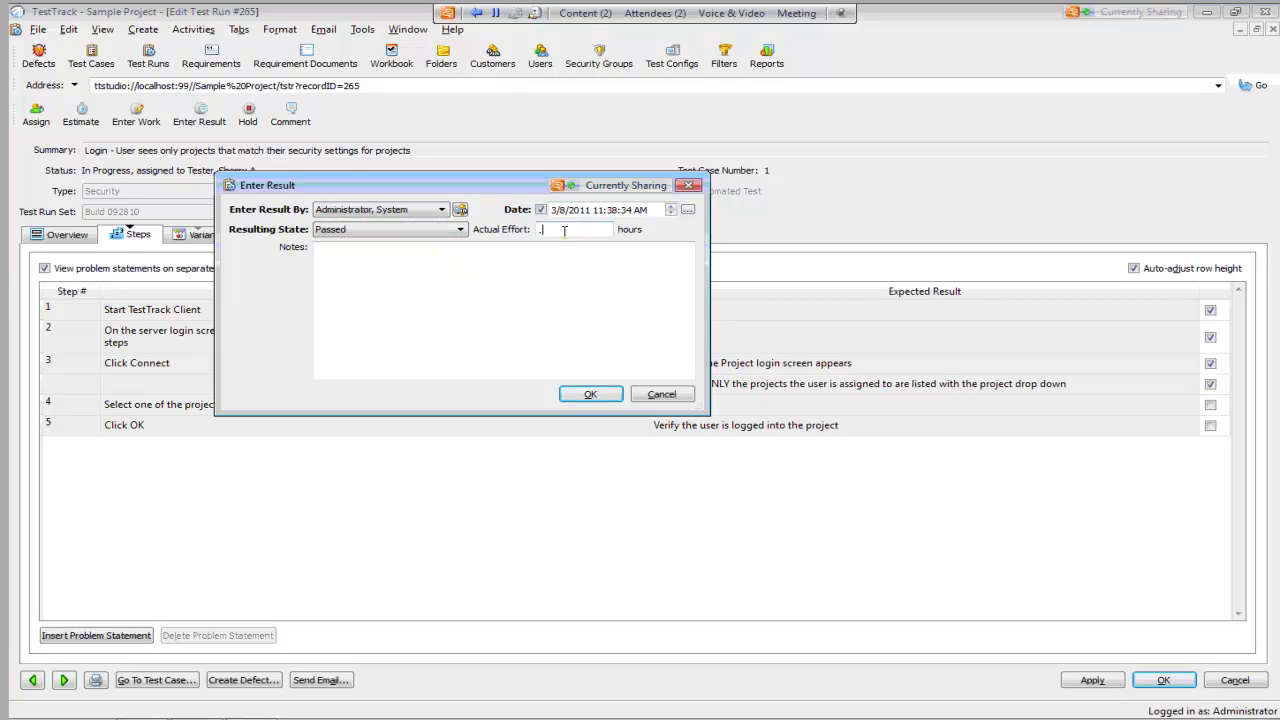
pyautogui.write('.5')
pyautogui.click(524, 320)
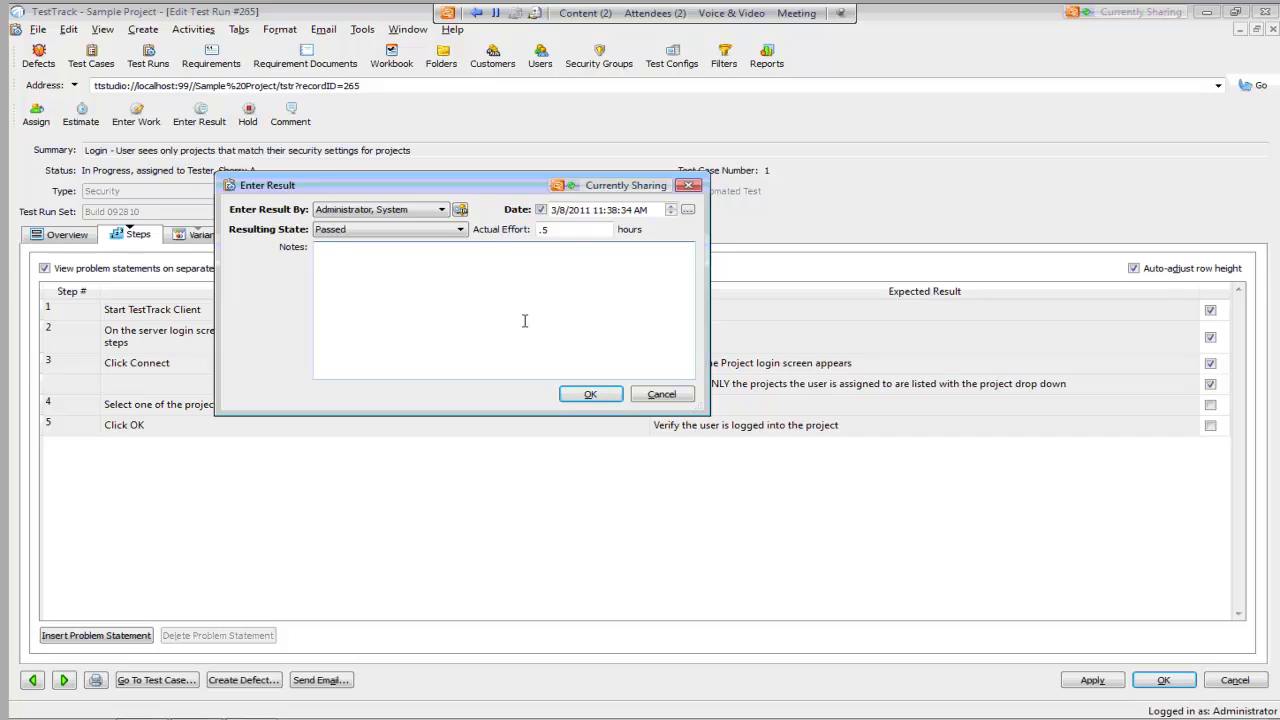
pyautogui.click(661, 396)
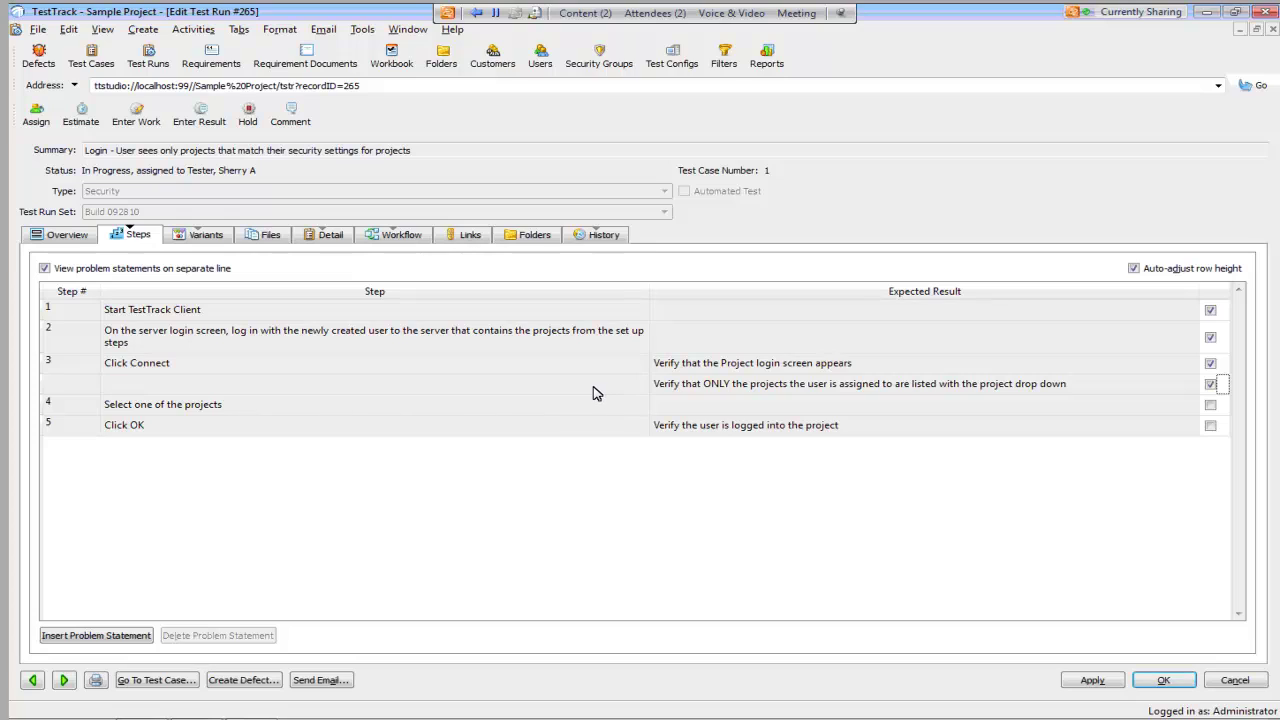
# - Add a problem statement after step 3: 'Warning dialog was displayed showing database error. See screen capture 1'
pyautogui.click(675, 385)
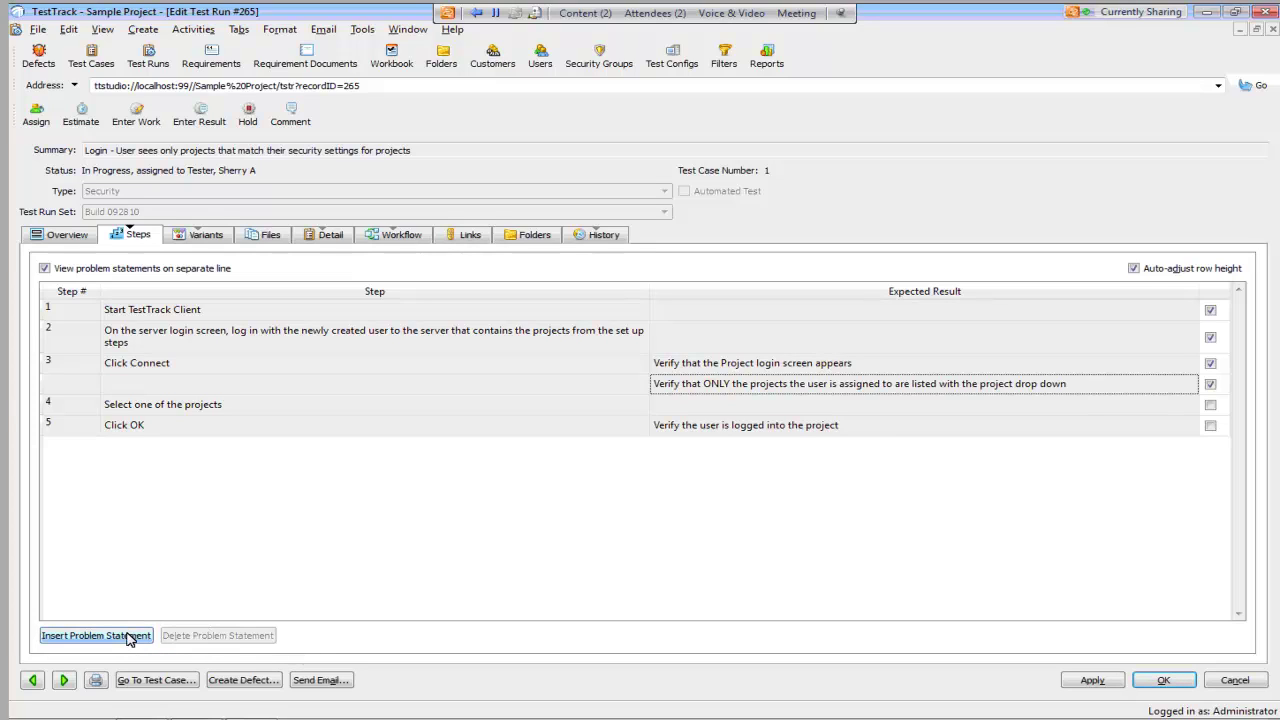
pyautogui.click(128, 638)
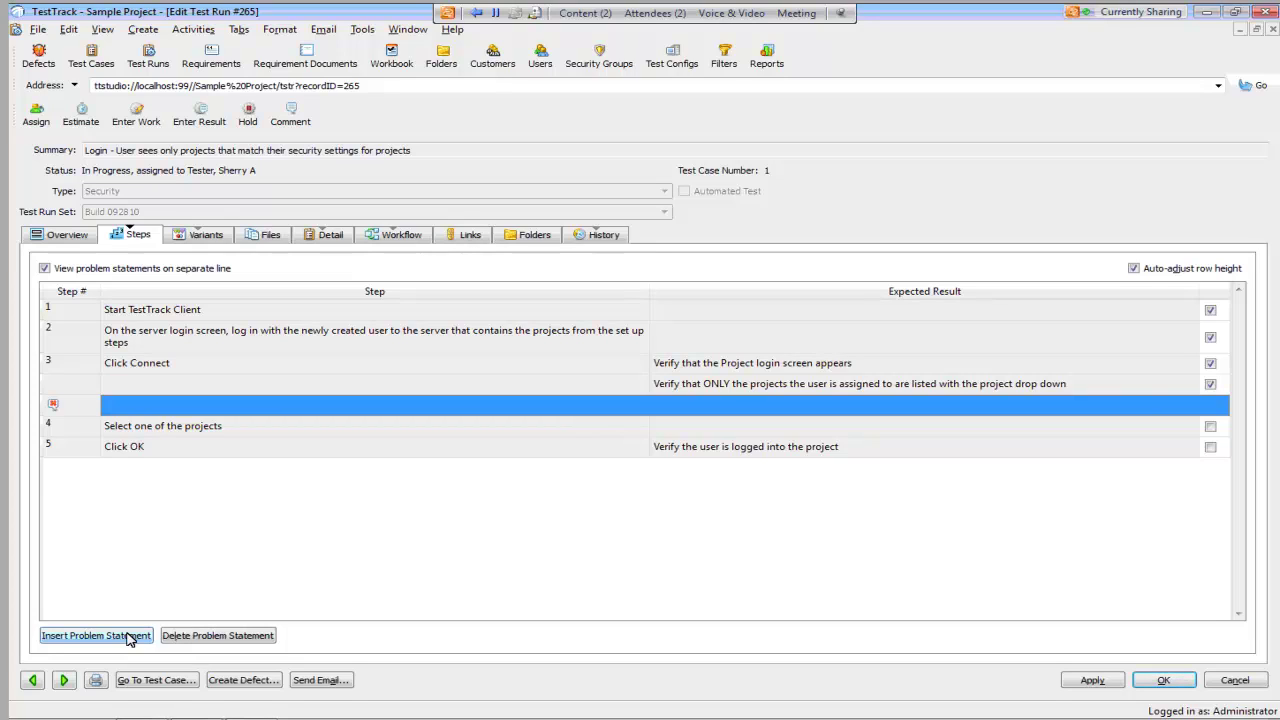
pyautogui.click(222, 407)
pyautogui.write('Warning dialo')
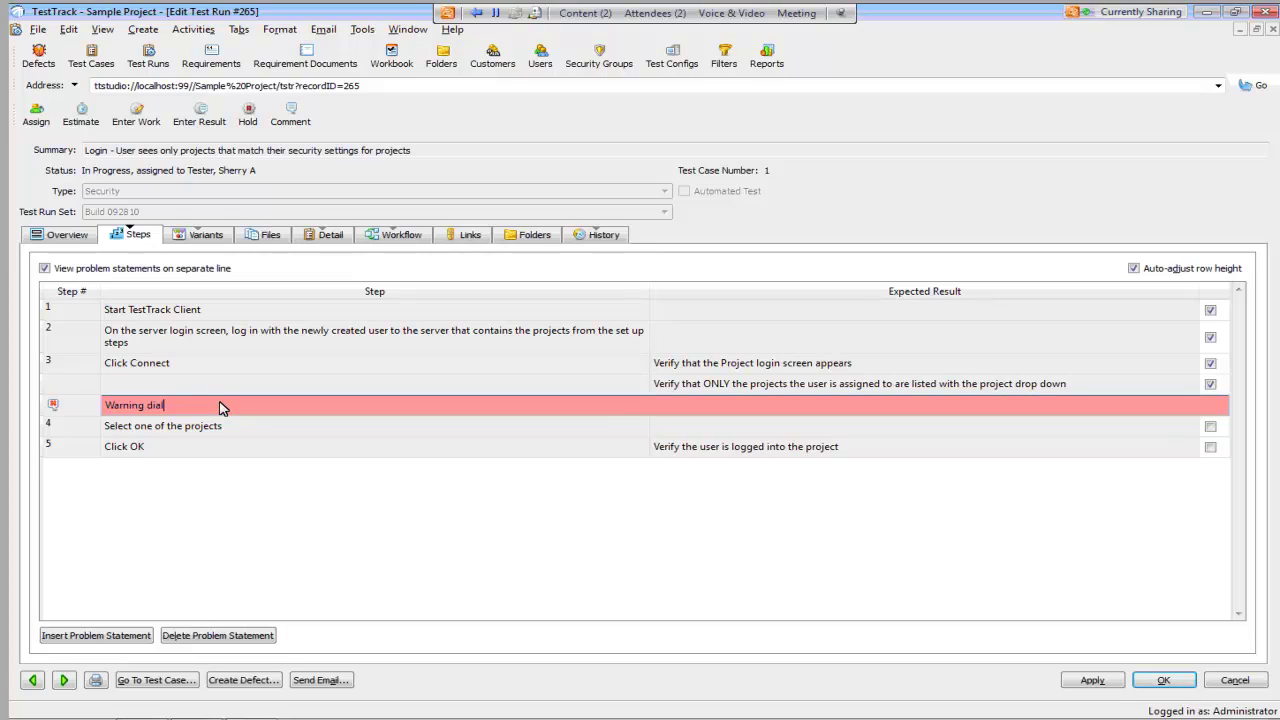
pyautogui.write('g was disp')
pyautogui.write('layed showing database error.')
pyautogui.write('  See screen capture')
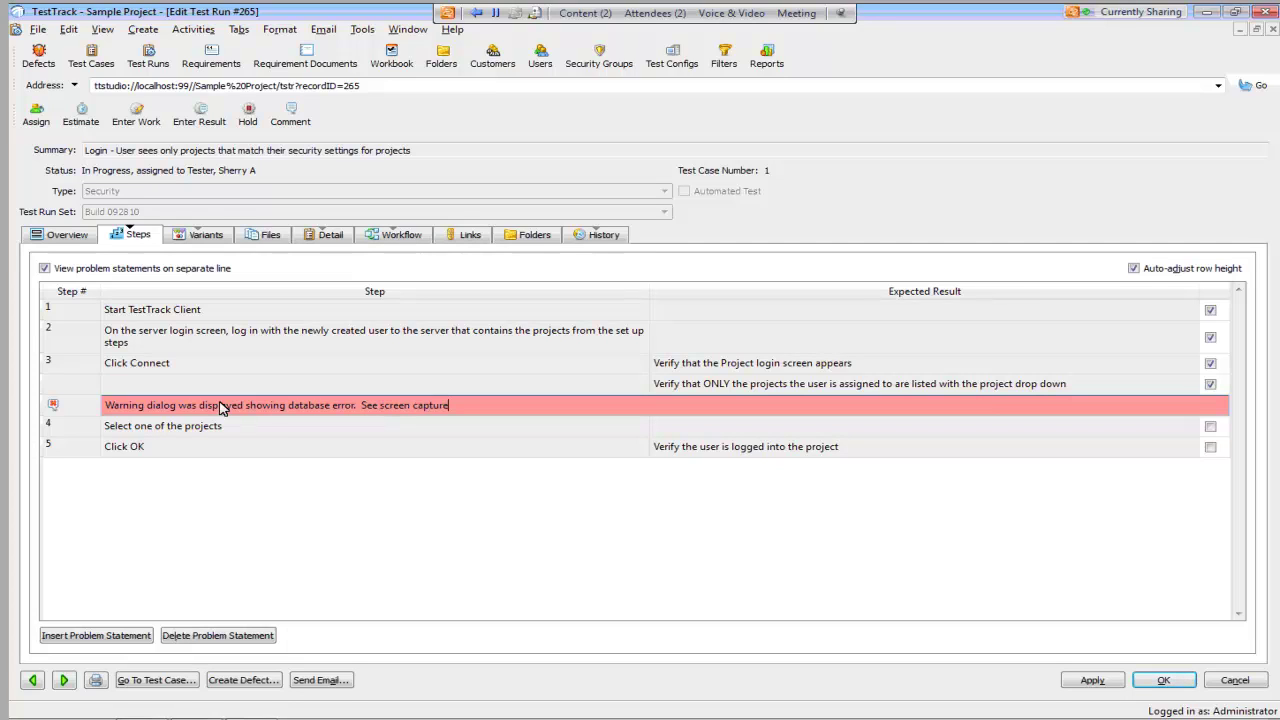
pyautogui.write(' 1.')
pyautogui.click(240, 428)
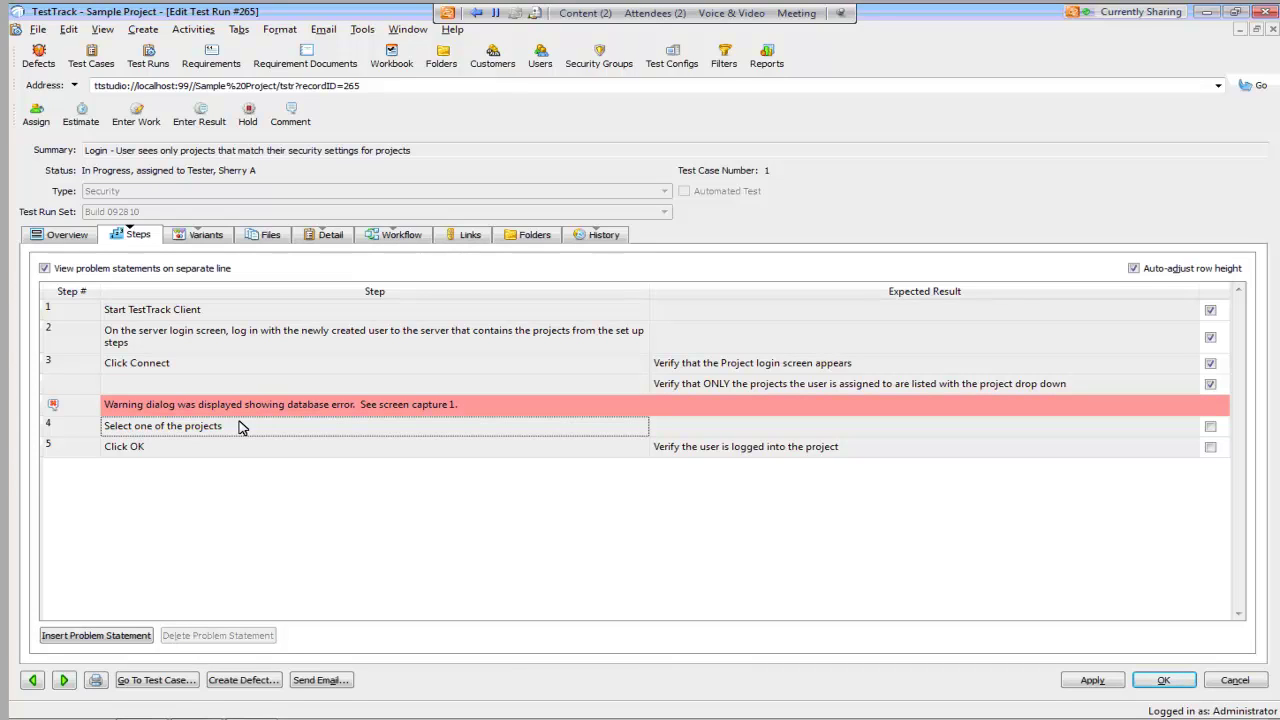
# - Take a new screen capture from test run 265's Files > Attachments page
pyautogui.click(265, 236)
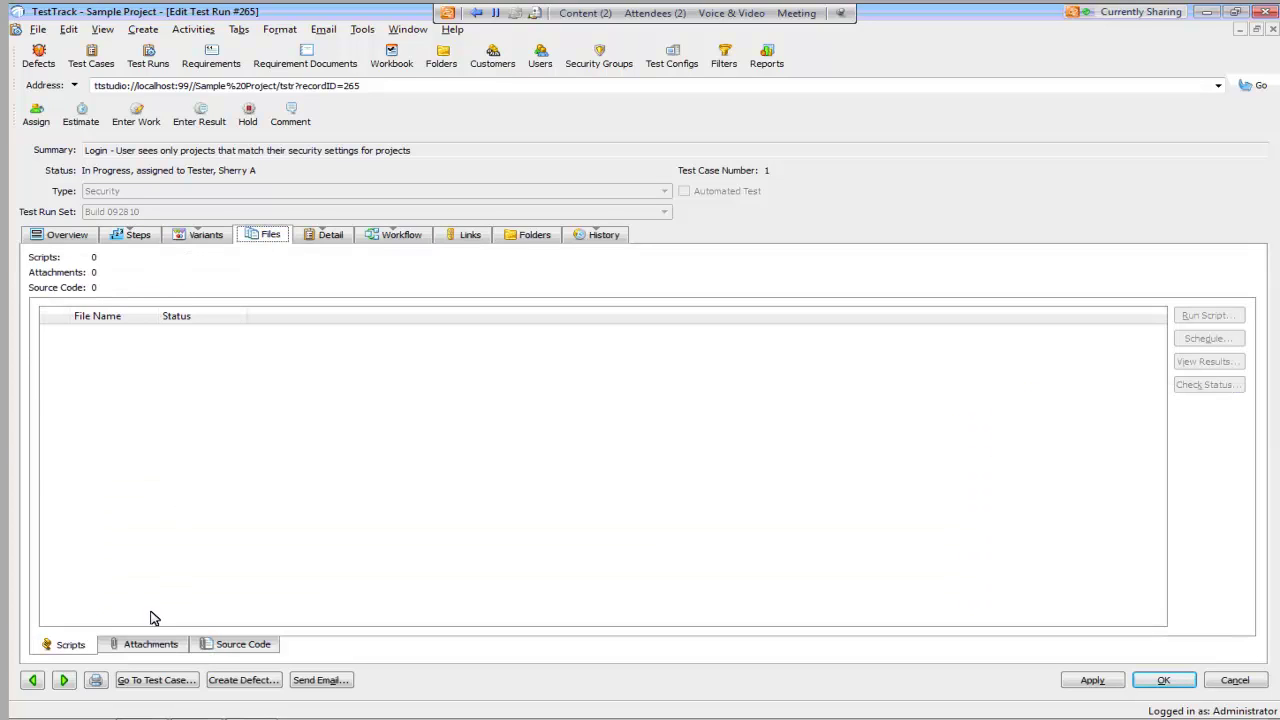
pyautogui.click(148, 646)
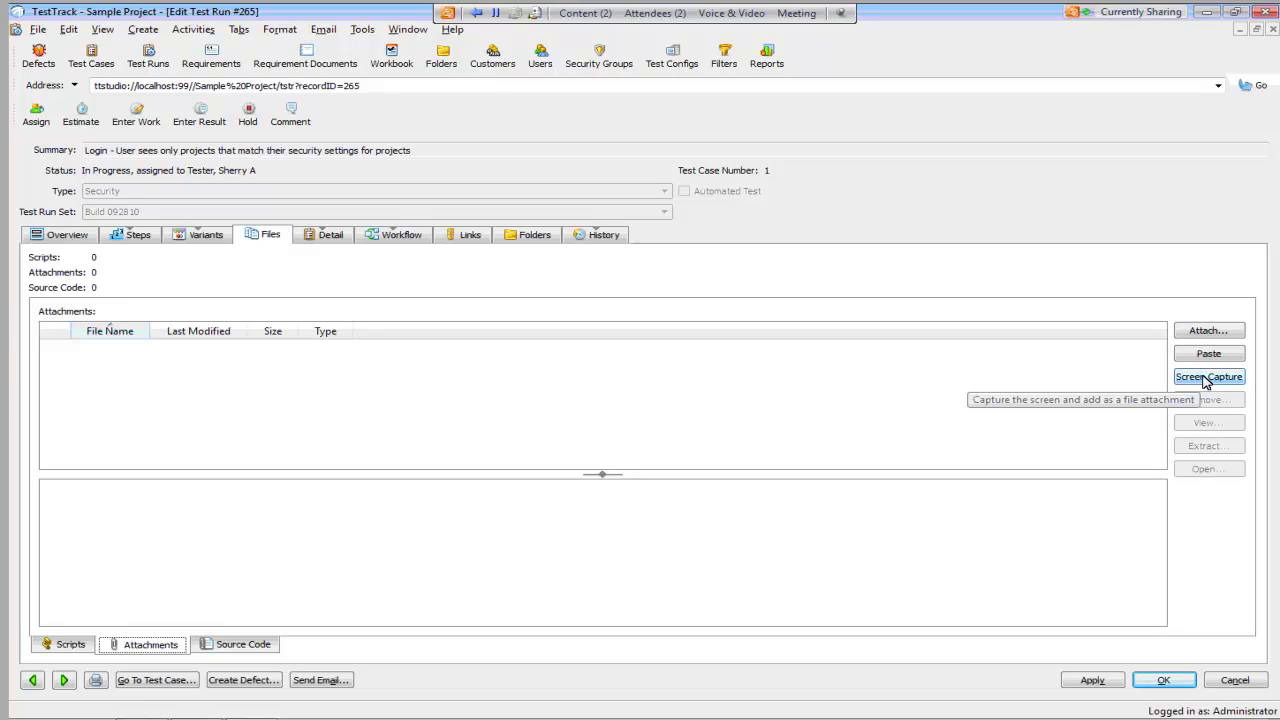
pyautogui.click(1205, 379)
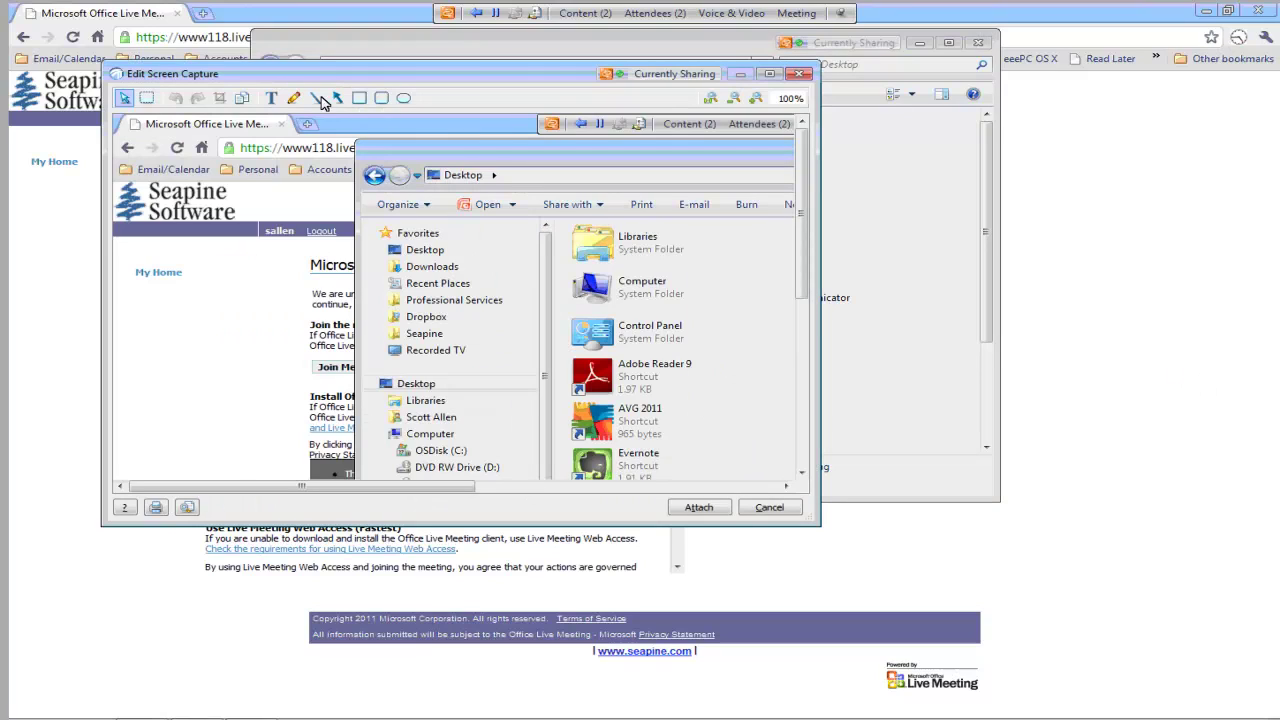
# - Mark the favorites with a red rounded box and arrow, then attach as CapturedImage_1.jpeg
pyautogui.click(381, 98)
pyautogui.moveTo(378, 242)
pyautogui.mouseDown()
pyautogui.moveTo(733, 376)
pyautogui.moveTo(745, 406)
pyautogui.mouseUp()
pyautogui.click(337, 97)
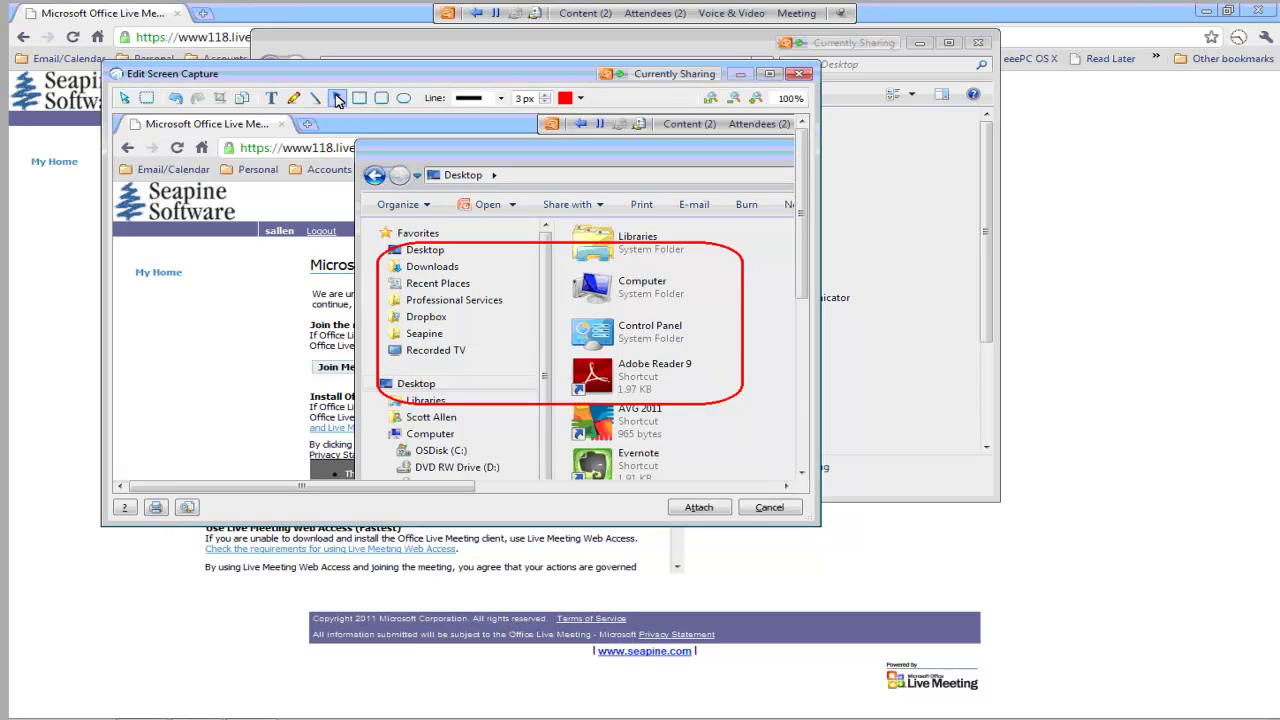
pyautogui.moveTo(231, 360); pyautogui.dragTo(513, 332)
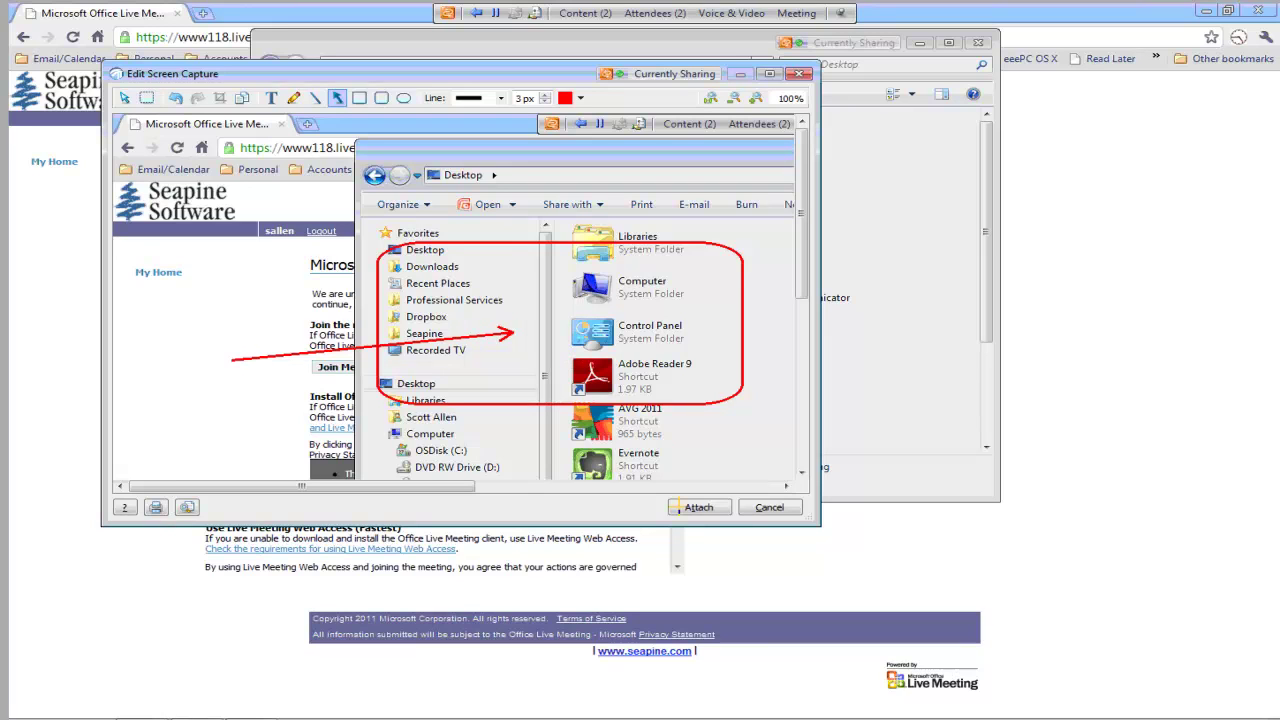
pyautogui.click(697, 508)
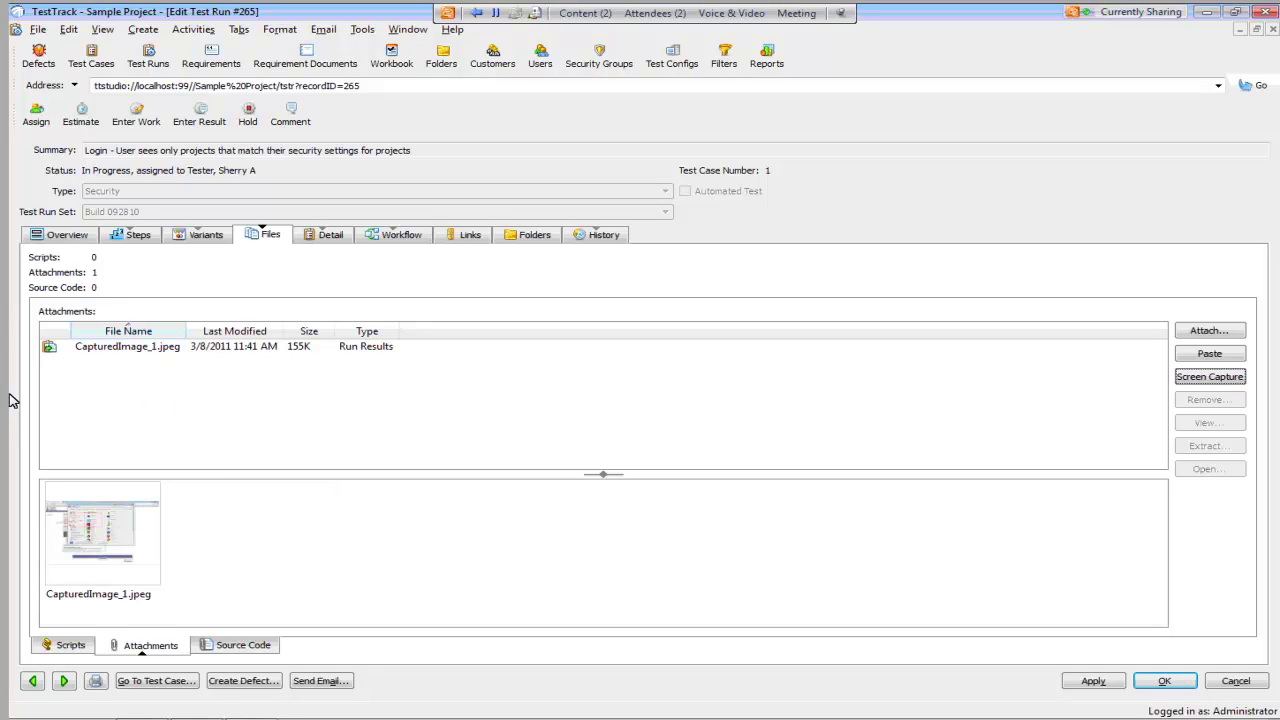
# - Enter a Failed result for test run 265 and apply the change
pyautogui.click(138, 236)
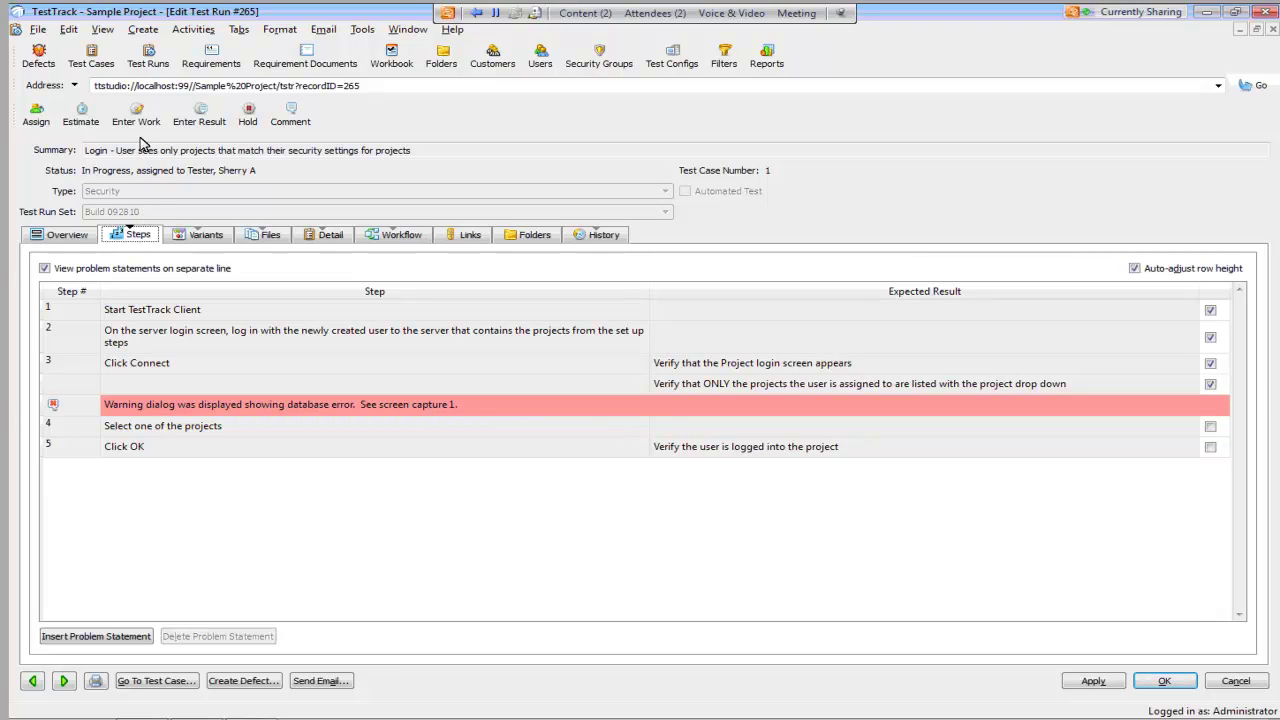
pyautogui.click(196, 122)
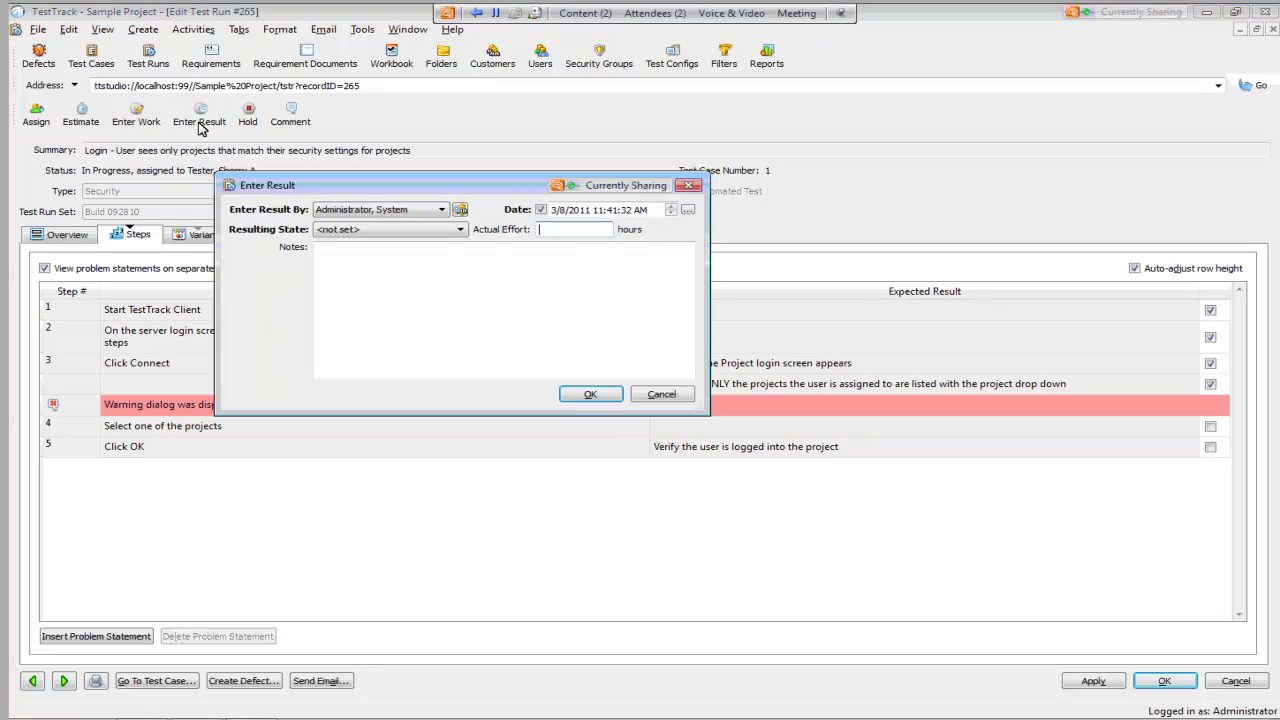
pyautogui.click(455, 231)
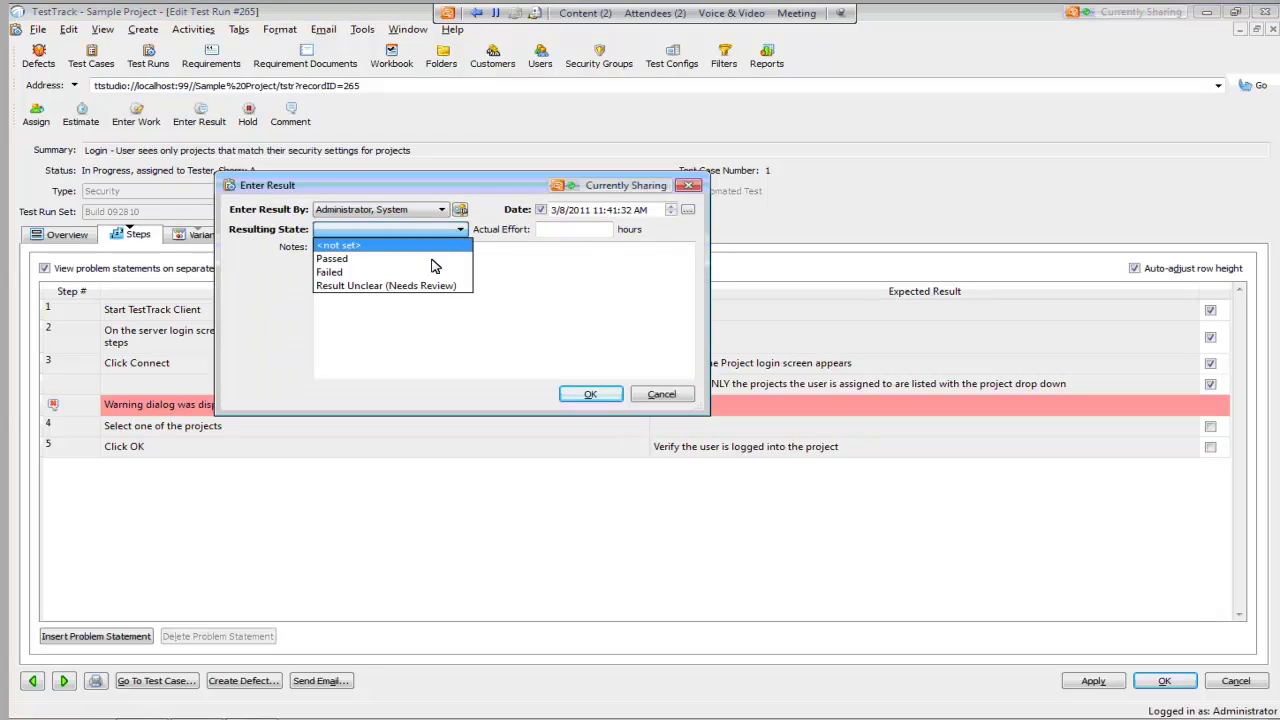
pyautogui.click(432, 274)
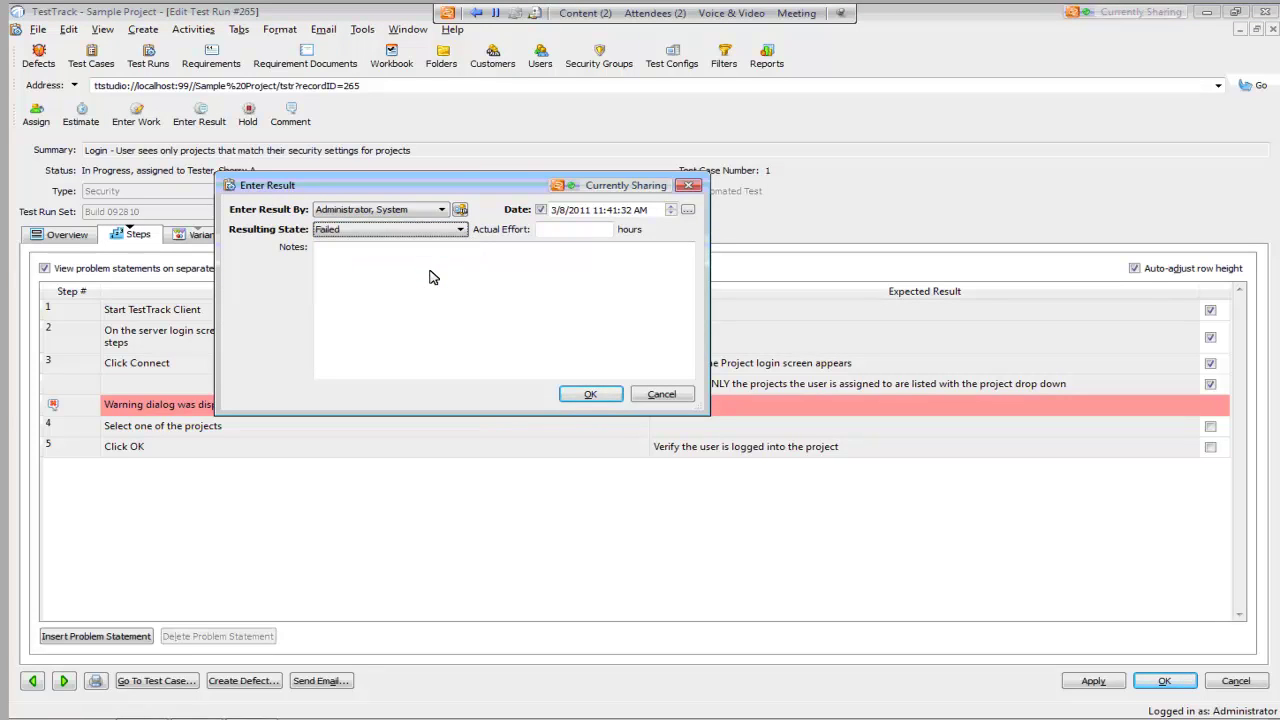
pyautogui.click(563, 230)
pyautogui.write('.75')
pyautogui.click(588, 394)
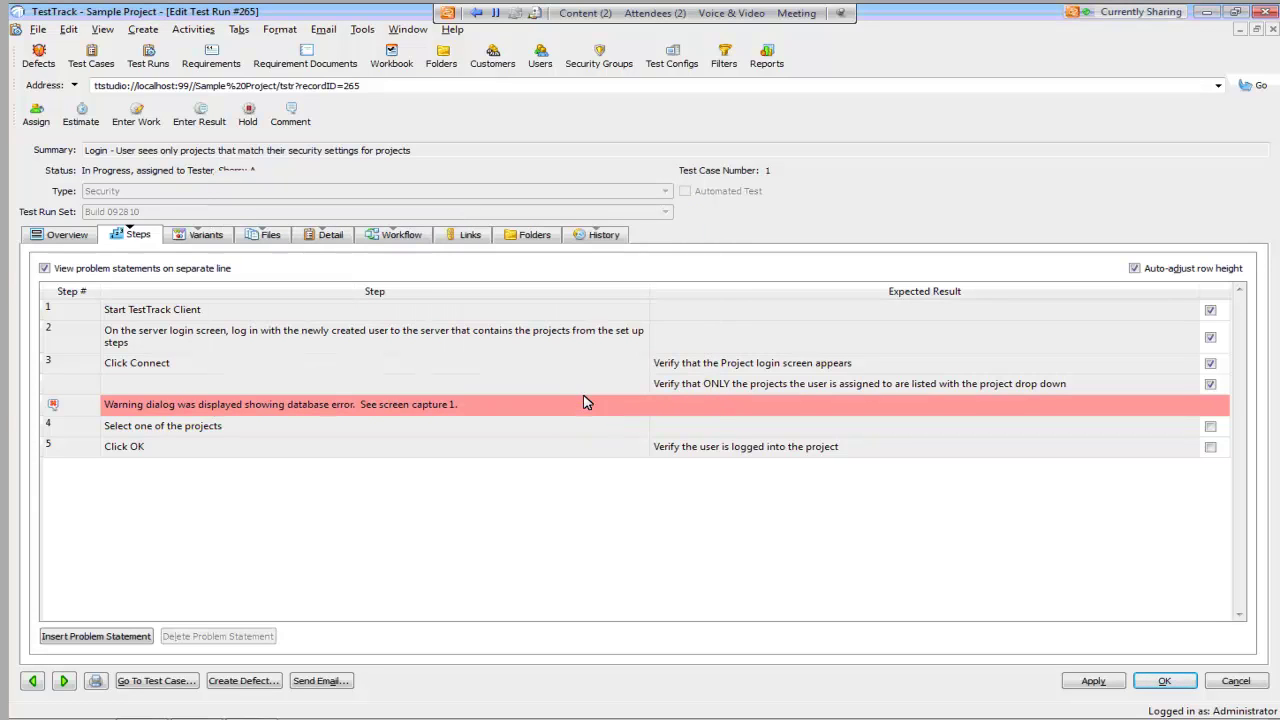
pyautogui.click(1095, 681)
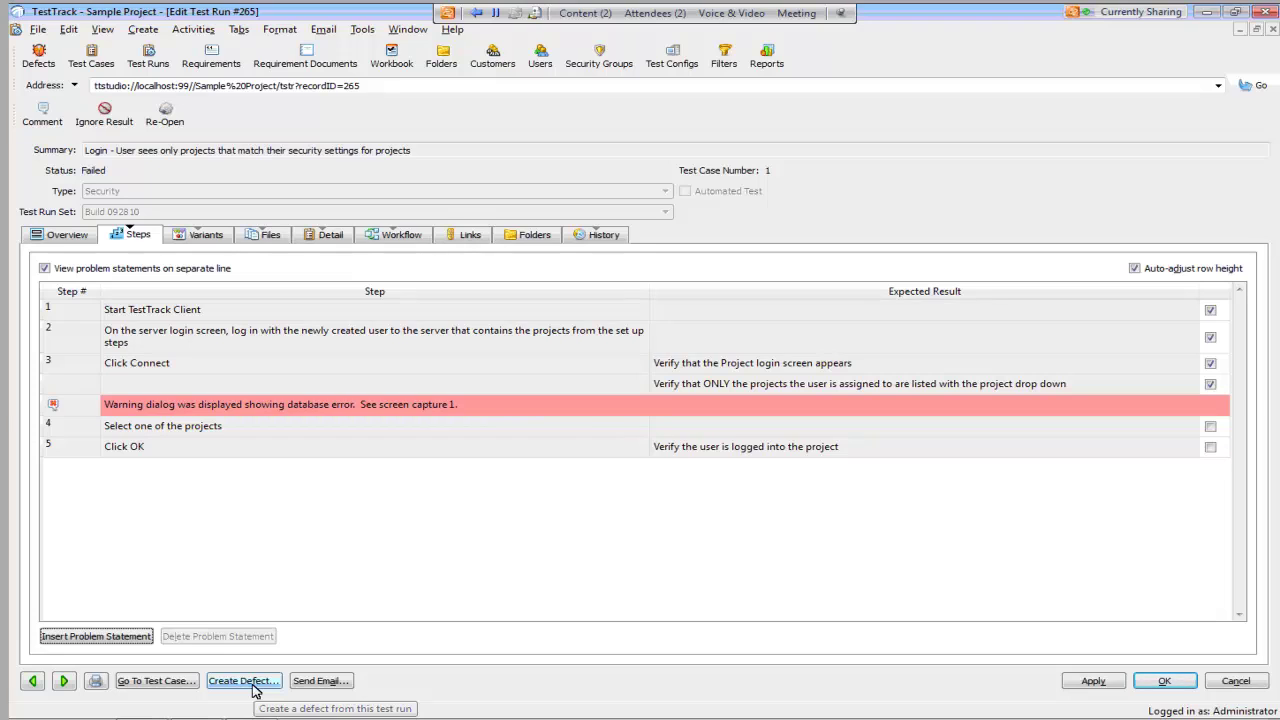
# - Create a defect from failed run 265 and review its description, reproduction steps and attachments
pyautogui.click(244, 681)
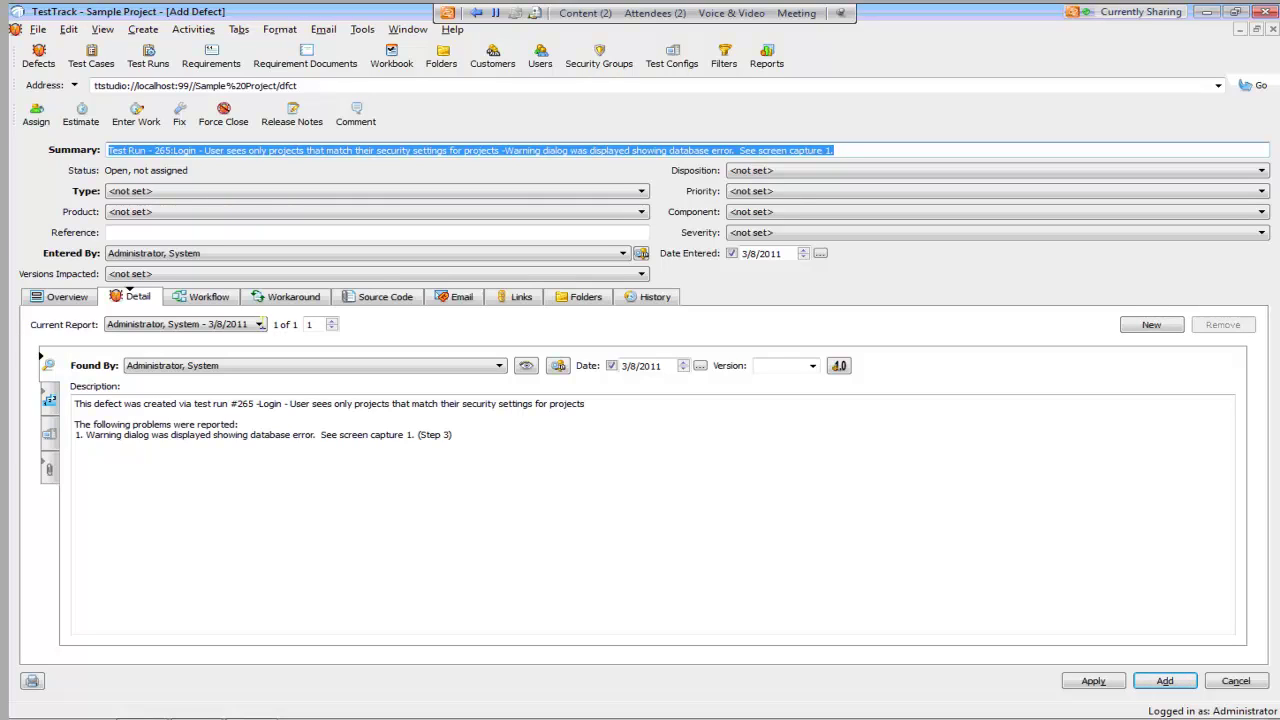
pyautogui.click(193, 150)
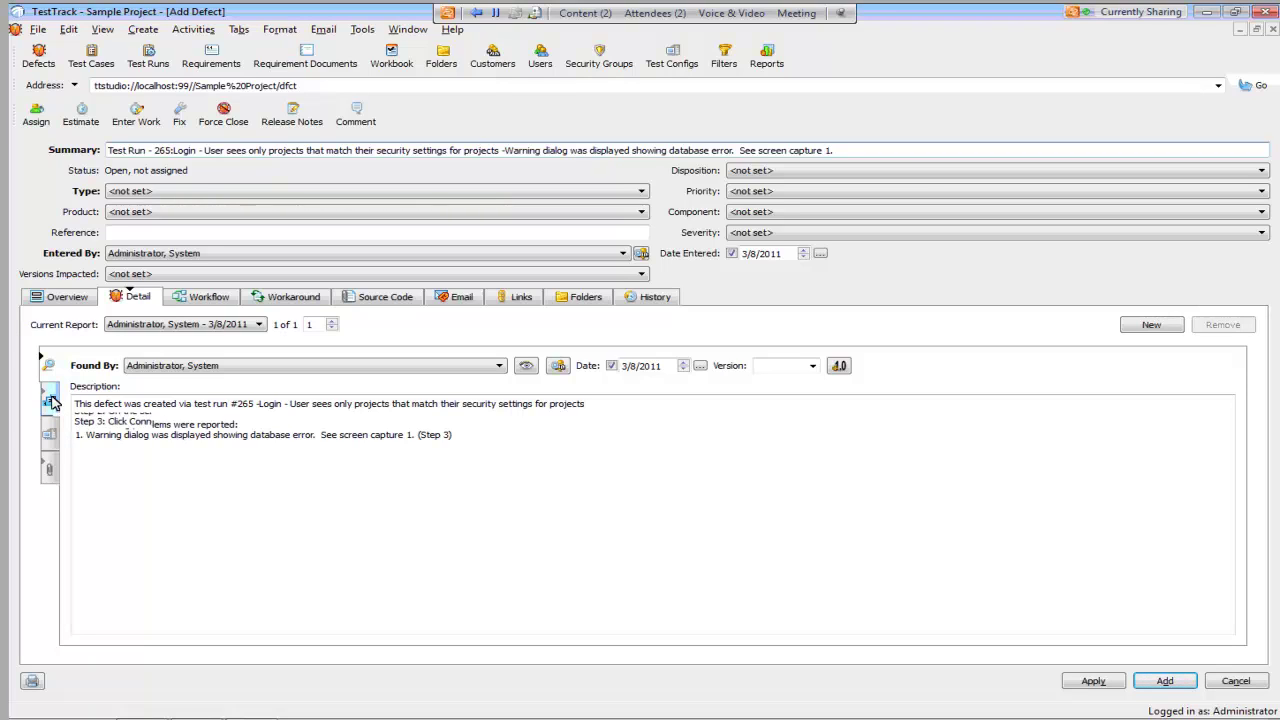
pyautogui.click(50, 400)
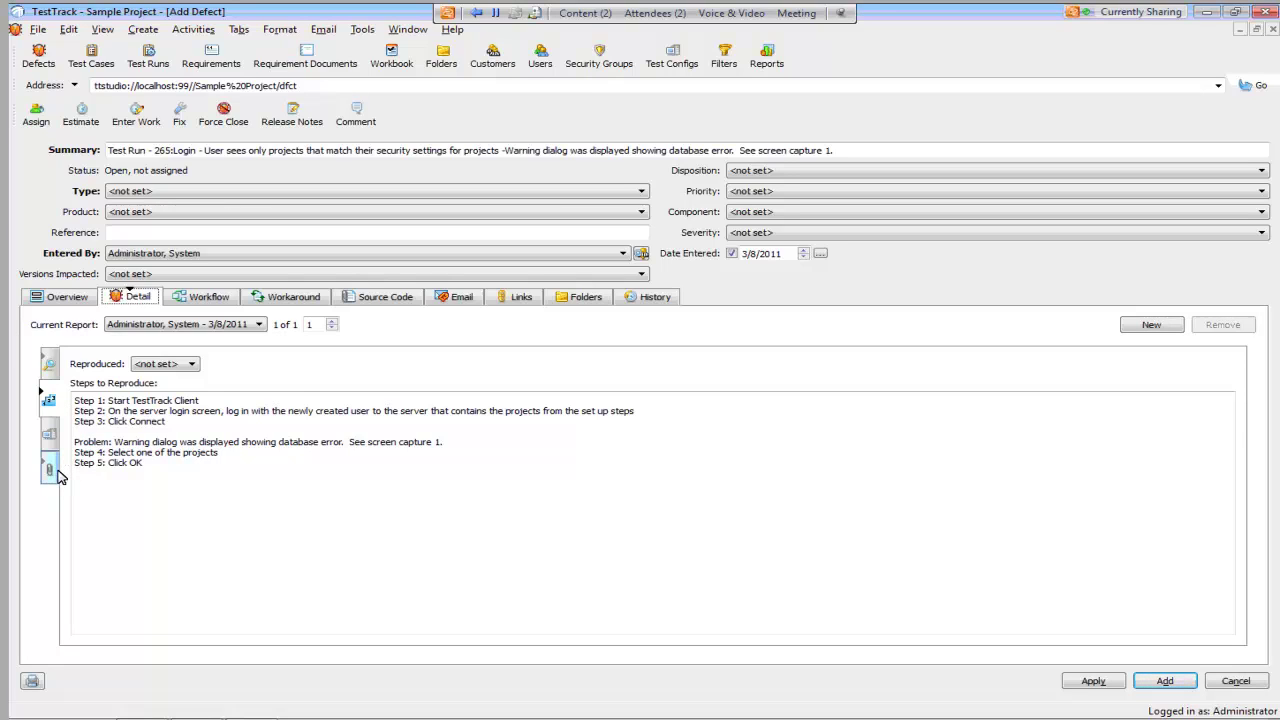
pyautogui.click(49, 470)
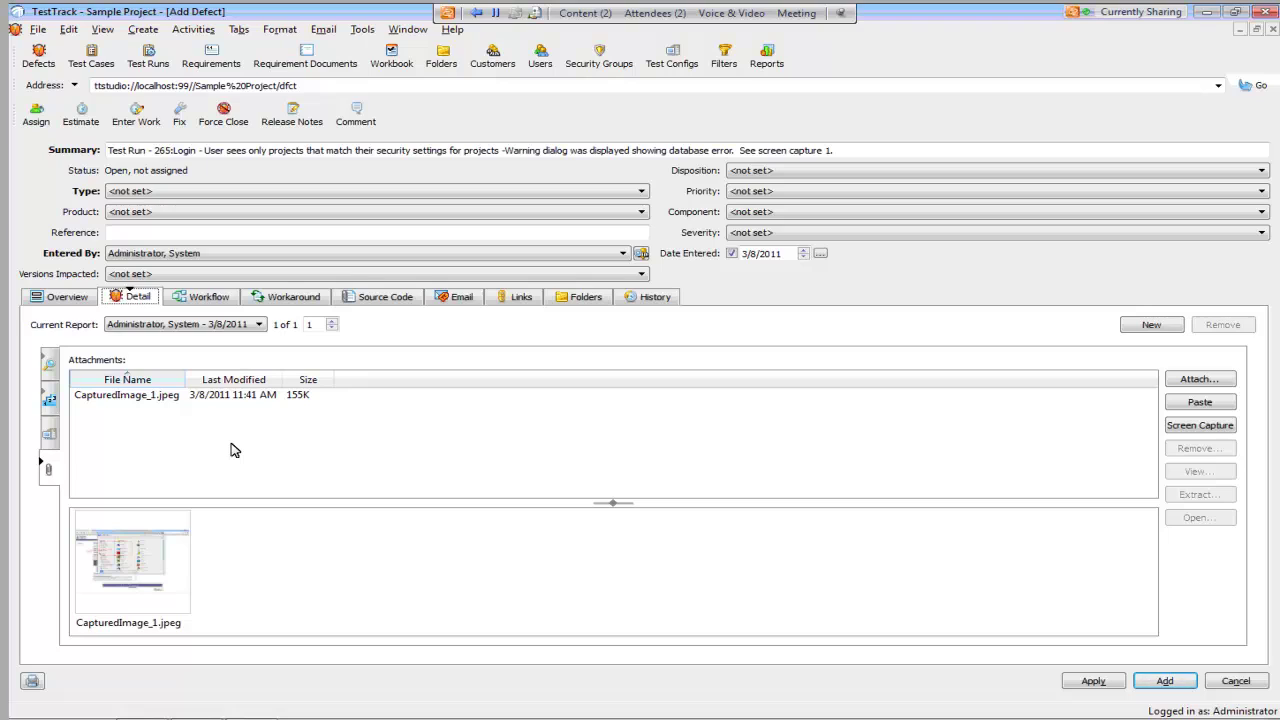
pyautogui.click(55, 397)
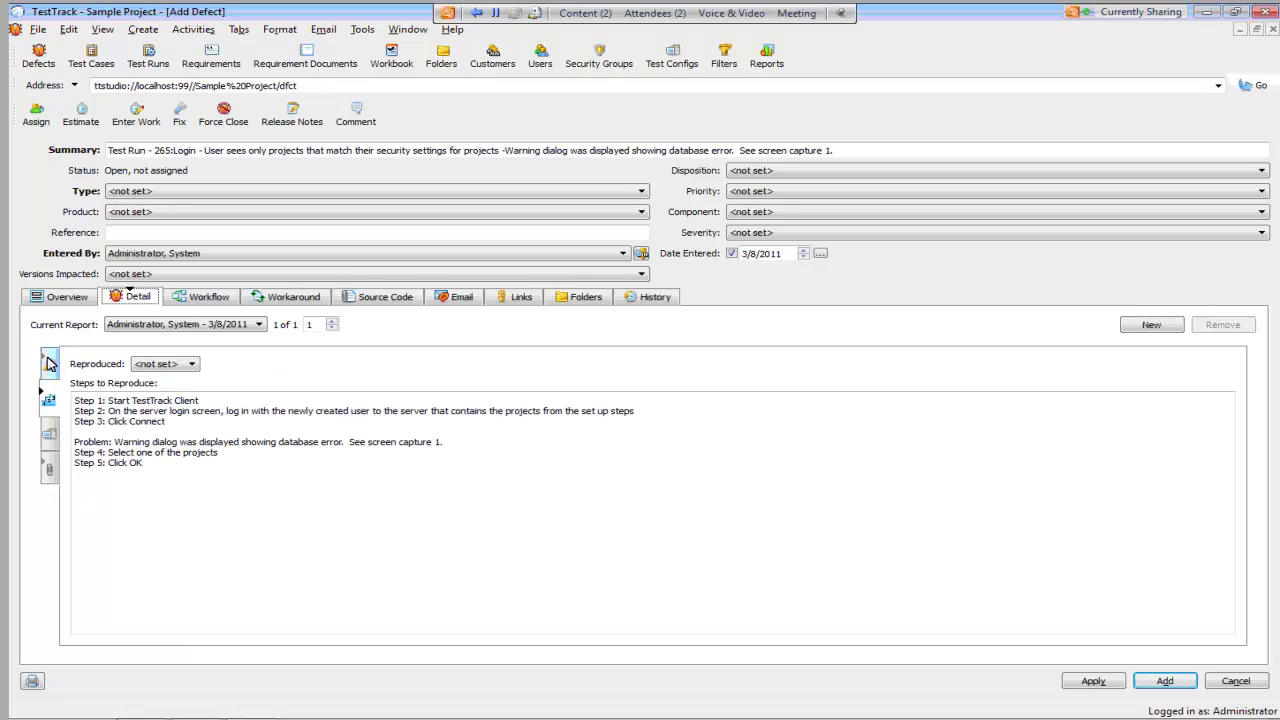
pyautogui.click(48, 364)
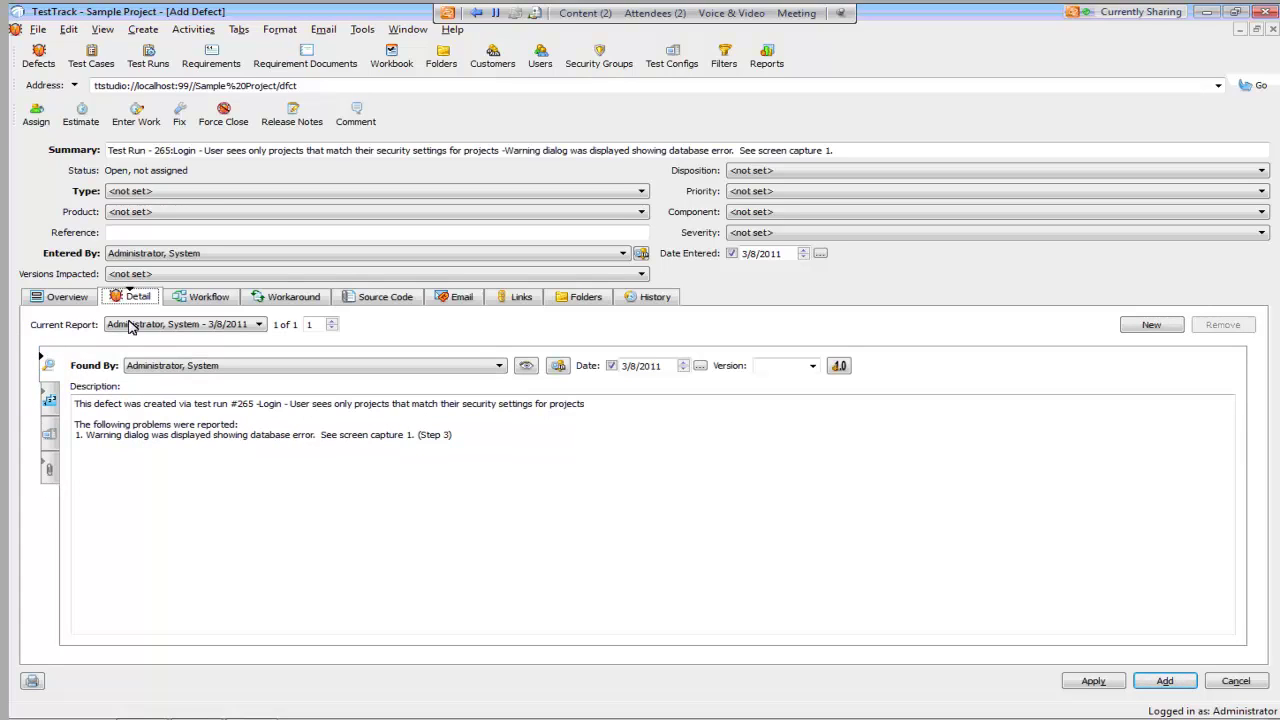
# - Set the defect type to Problem Report, save it as defect #27, and add the link
pyautogui.click(361, 197)
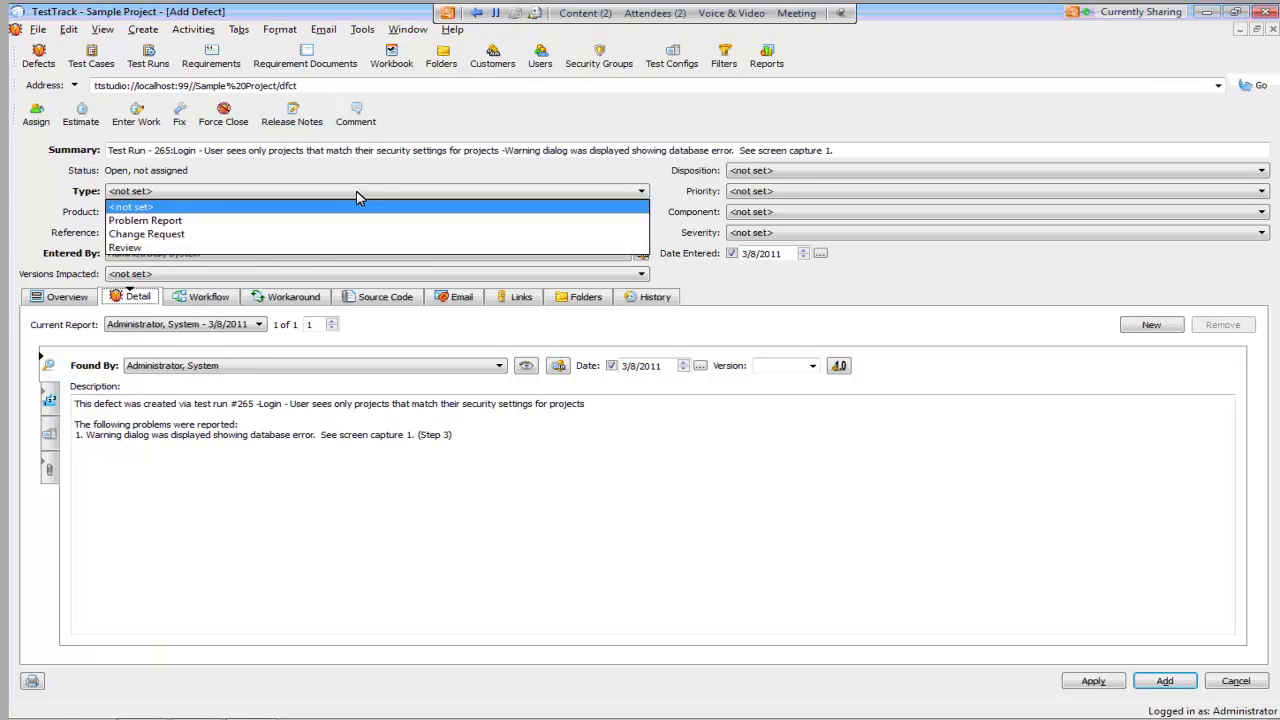
pyautogui.click(256, 224)
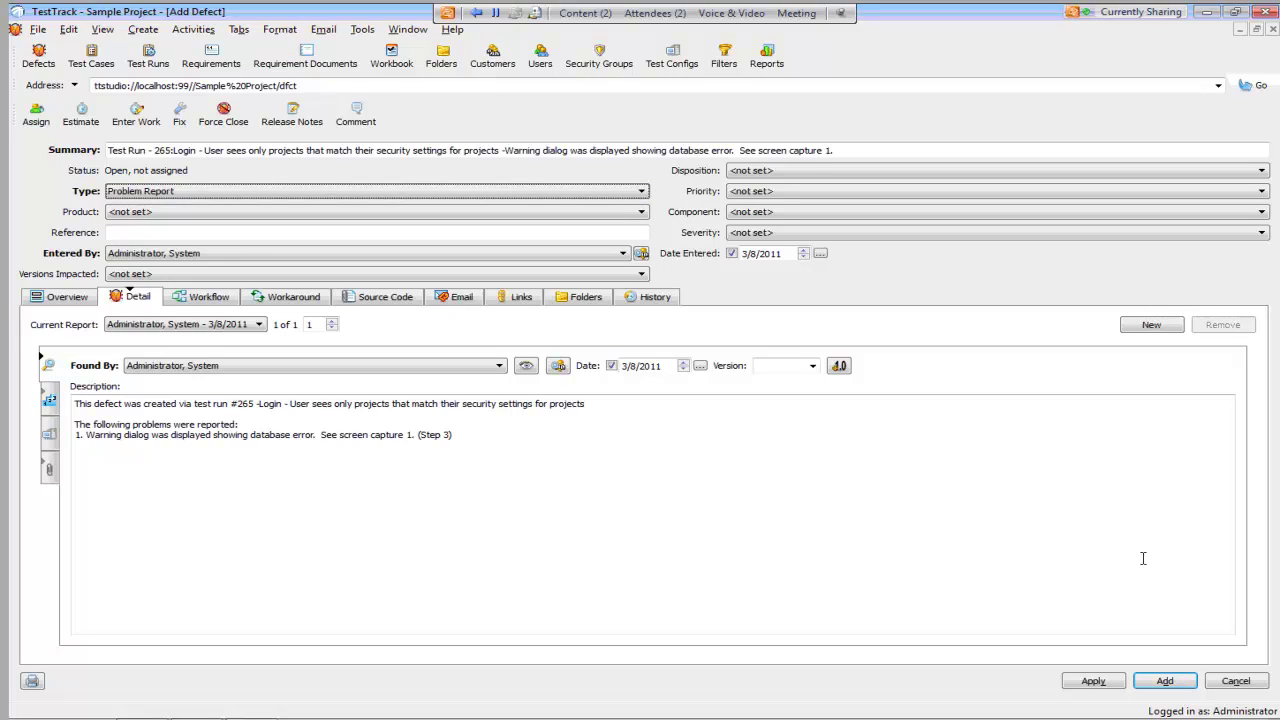
pyautogui.click(1092, 682)
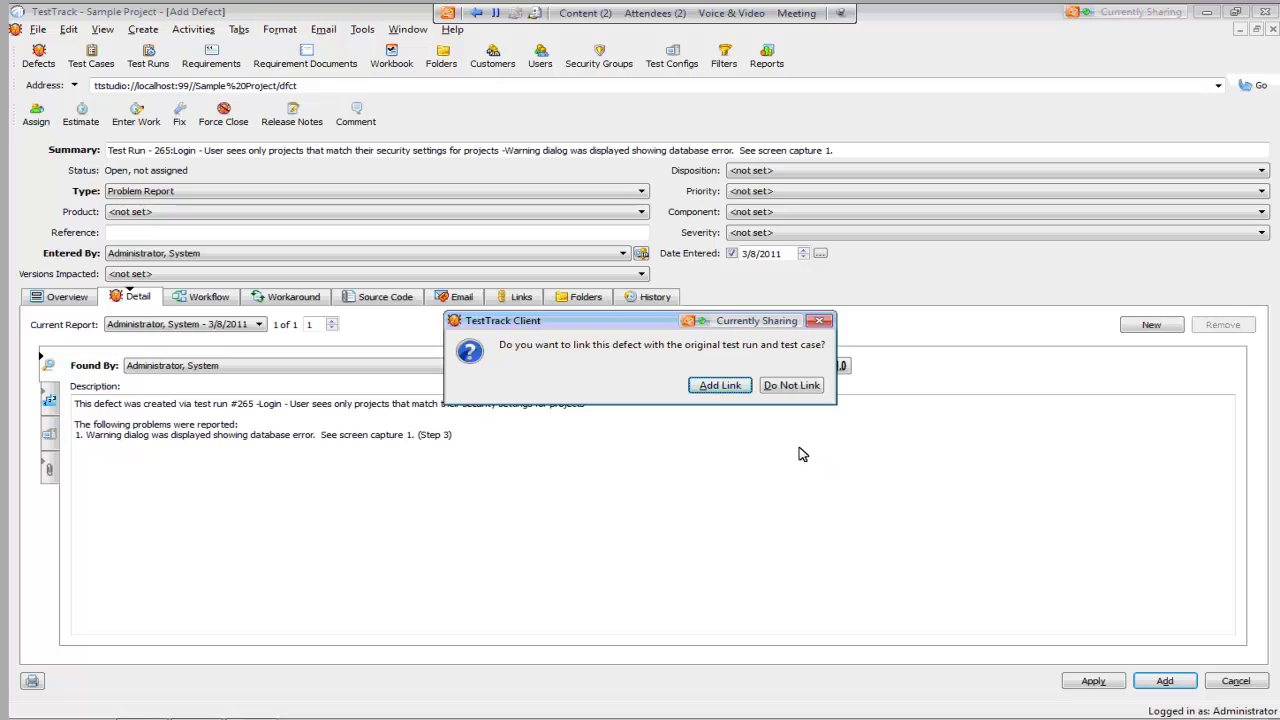
pyautogui.click(722, 386)
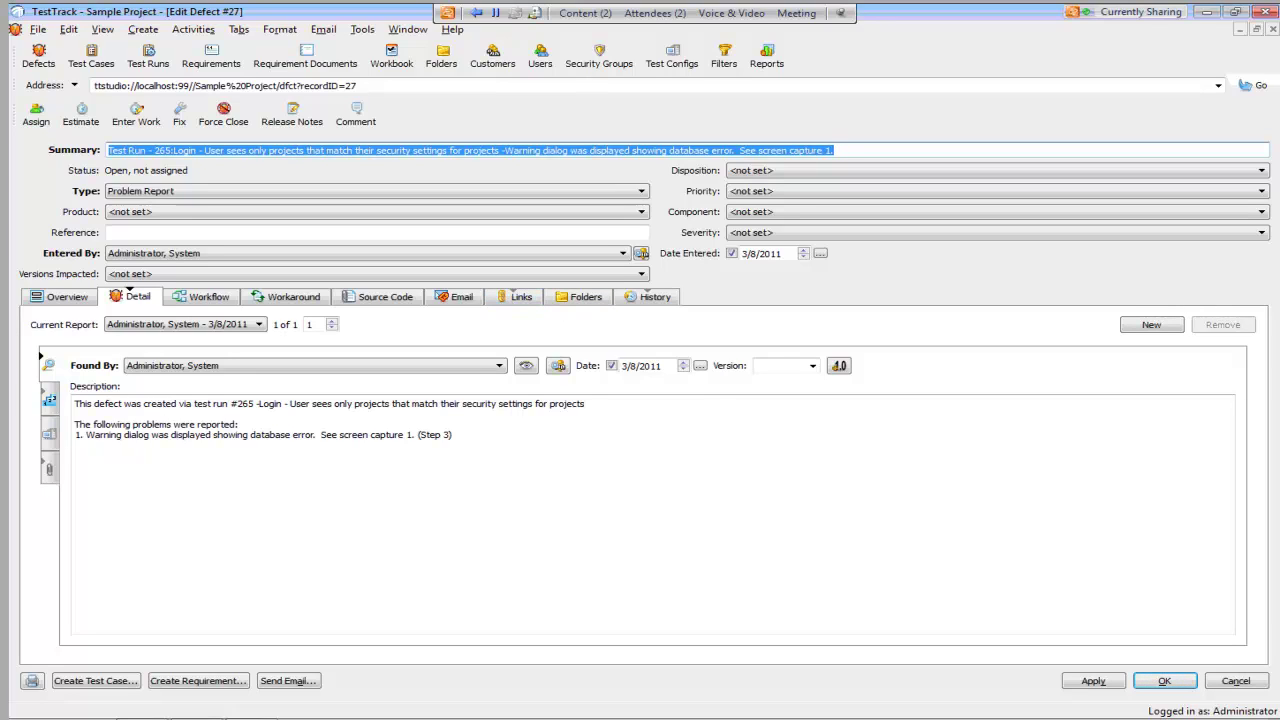
# - Close the defect and review test run 265's links to defect 27 and test case 1
pyautogui.click(1233, 684)
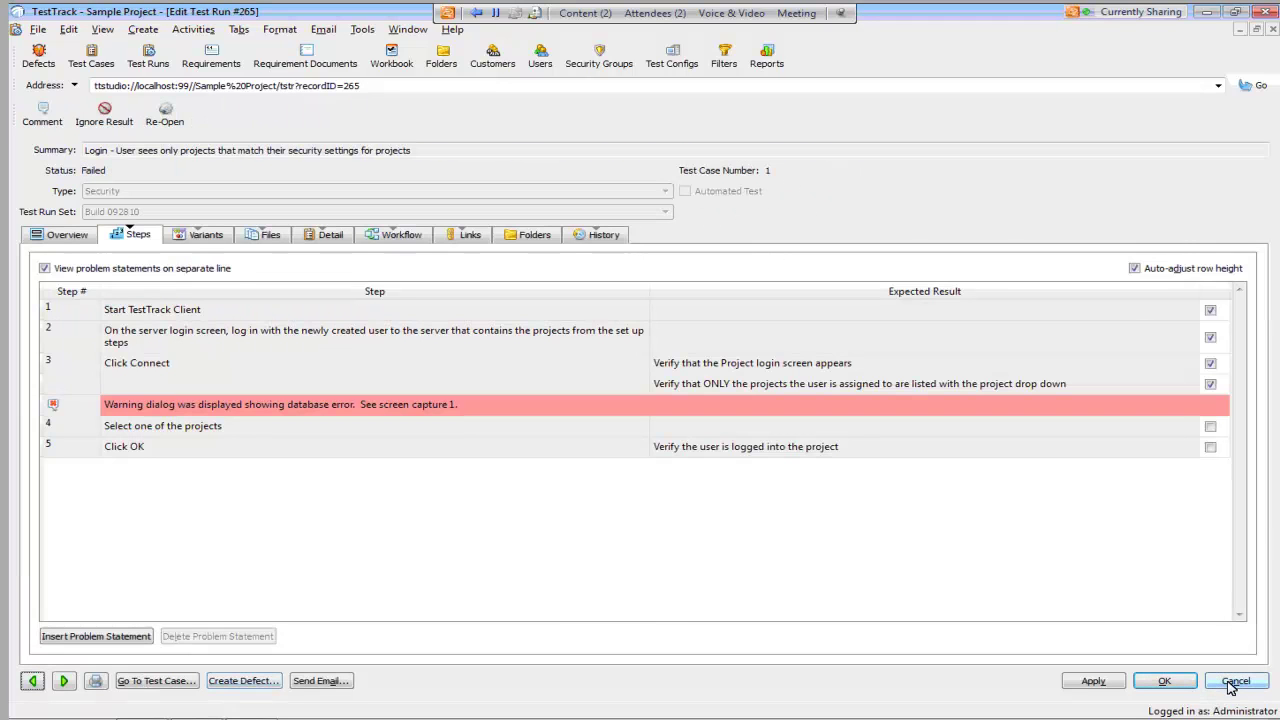
pyautogui.click(469, 237)
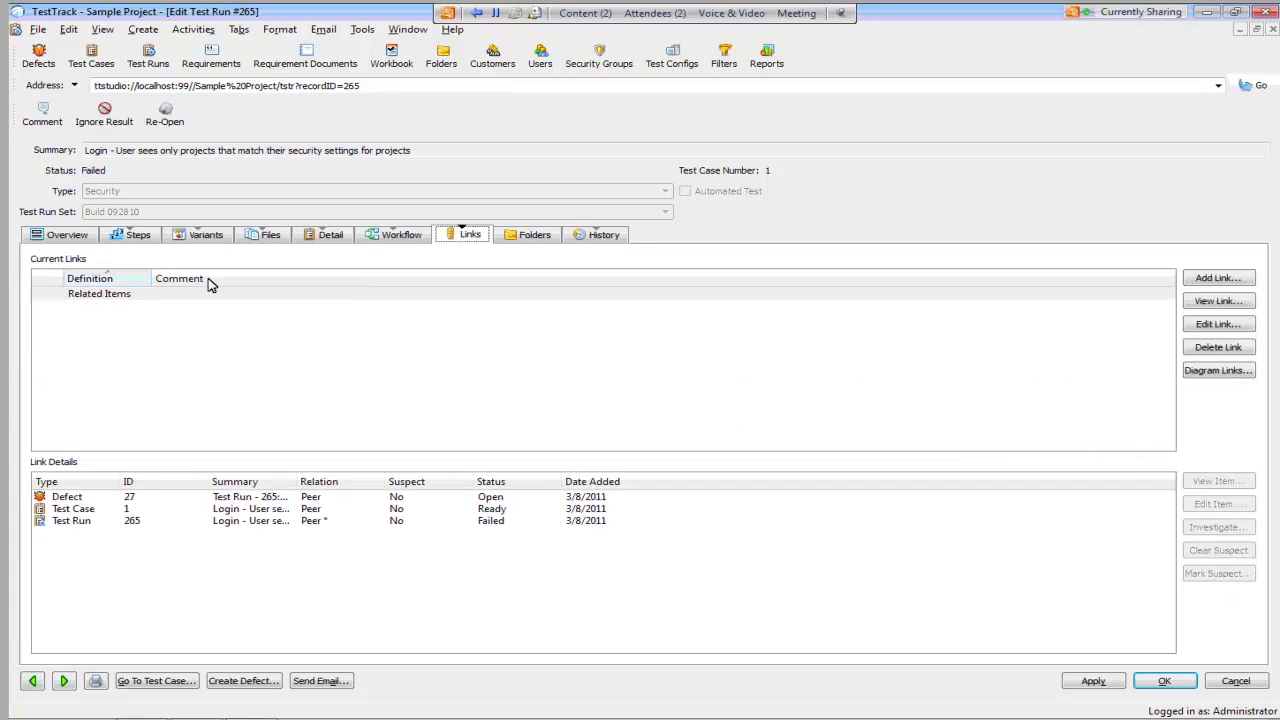
pyautogui.click(110, 294)
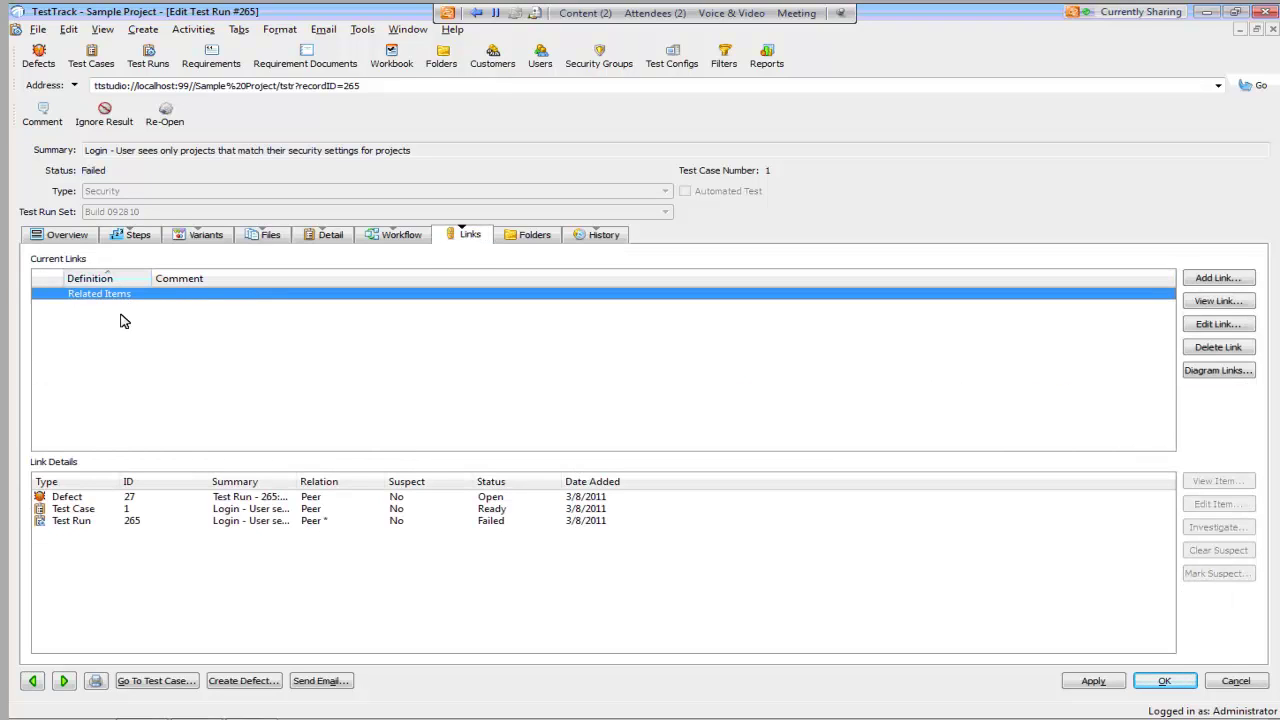
pyautogui.click(98, 524)
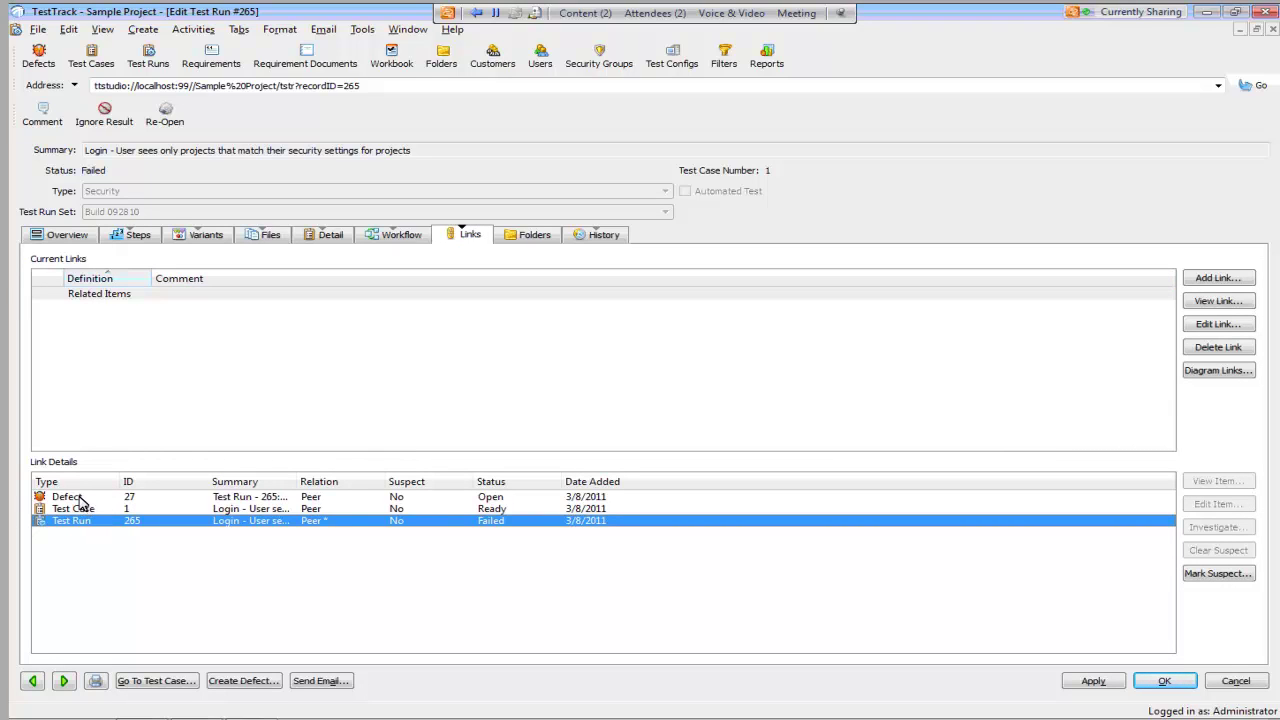
pyautogui.click(82, 499)
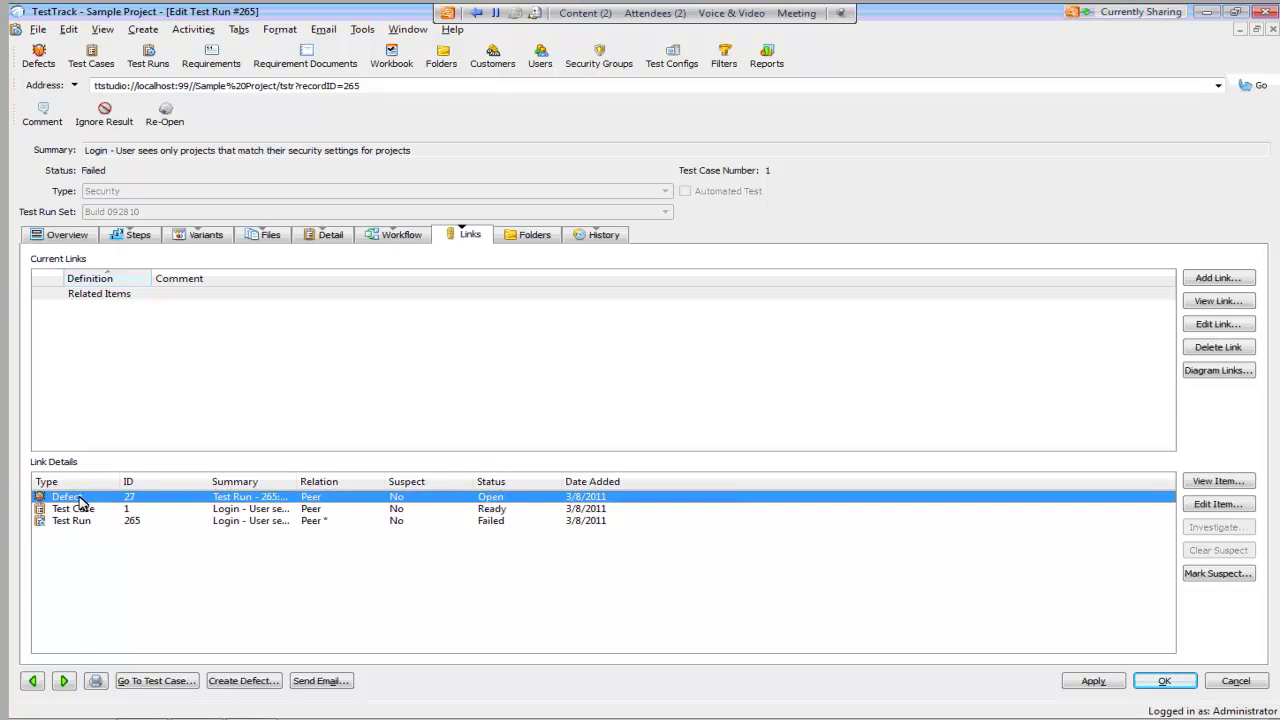
pyautogui.click(80, 512)
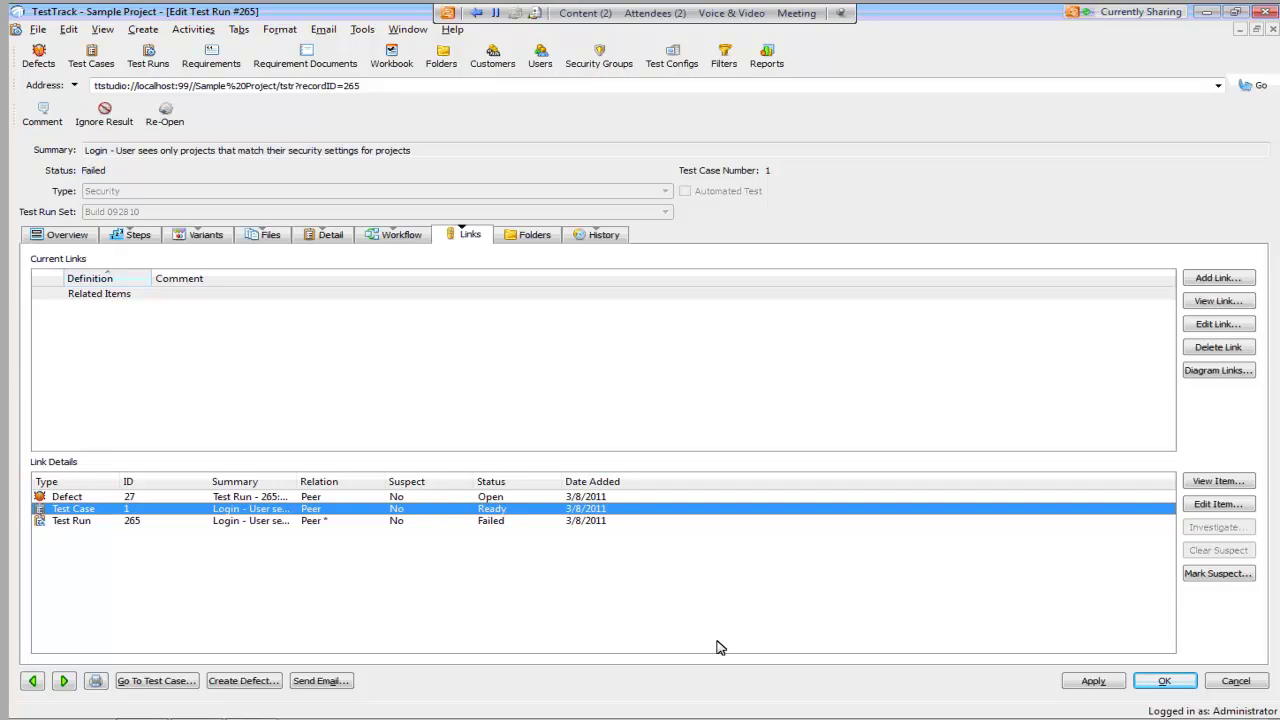
pyautogui.click(1163, 681)
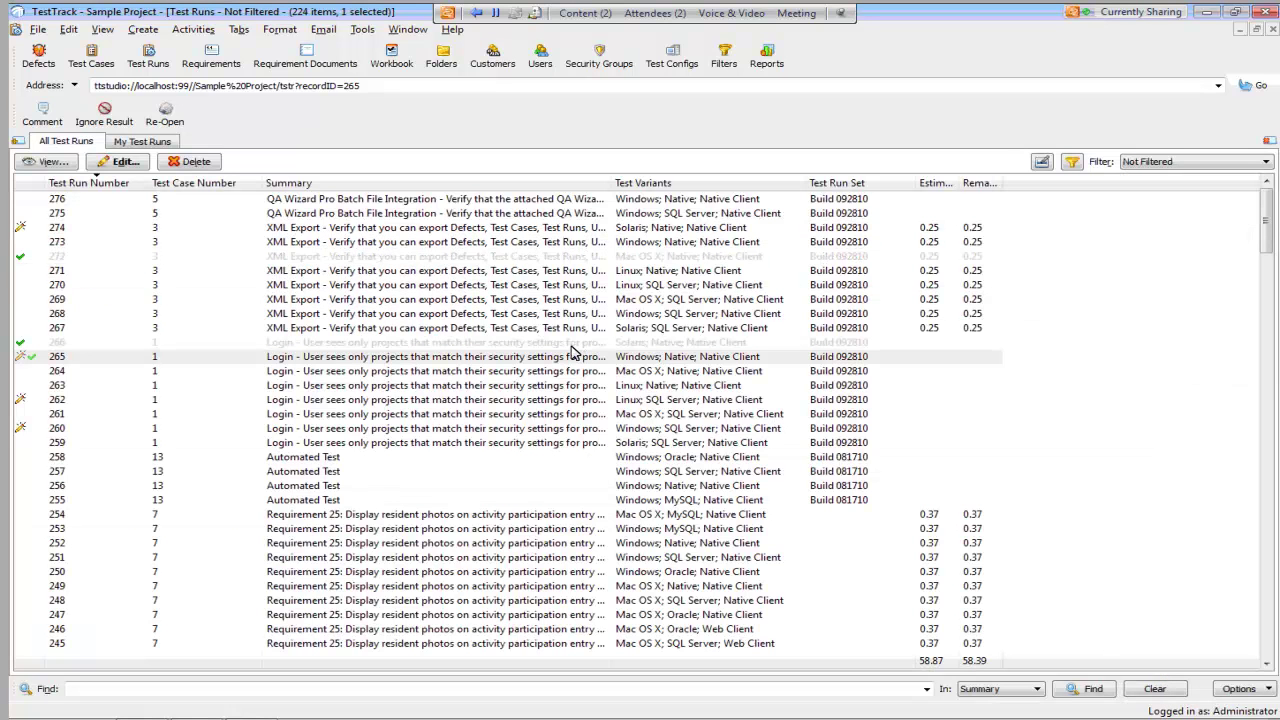
# - Regenerate test run 265 as linked run 277 and select the new run
pyautogui.click(466, 360)
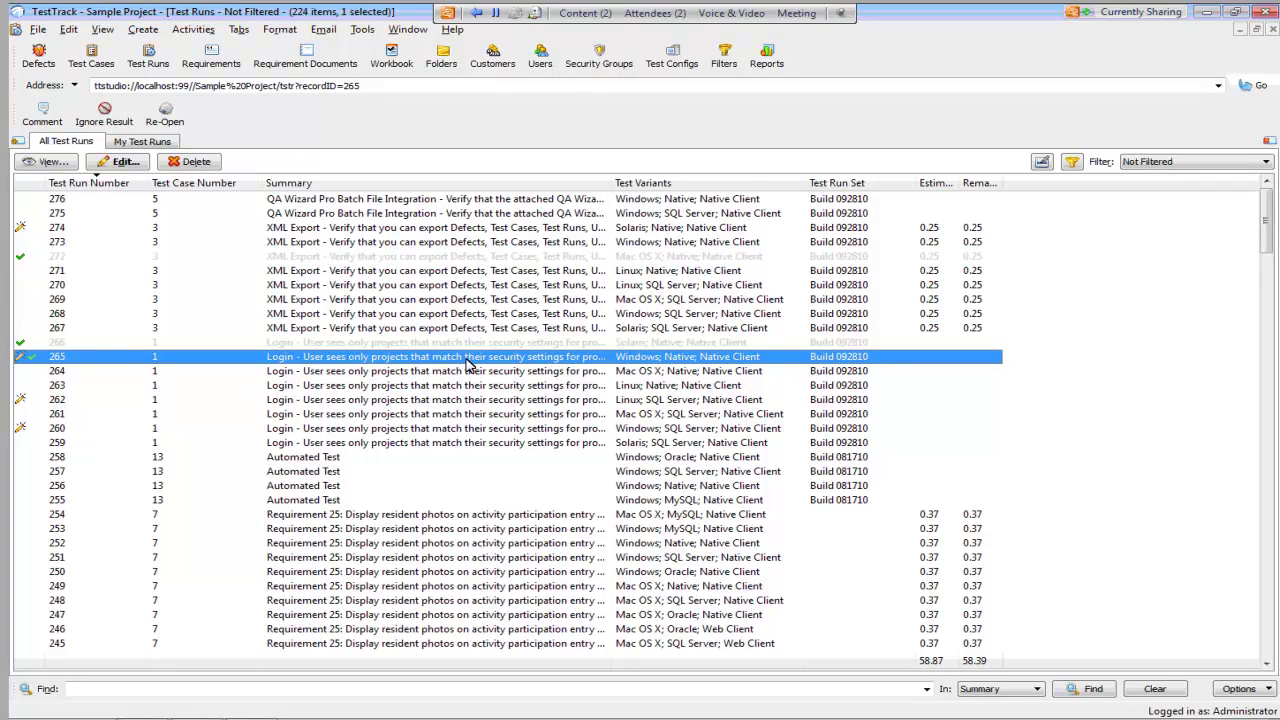
pyautogui.rightClick(466, 364)
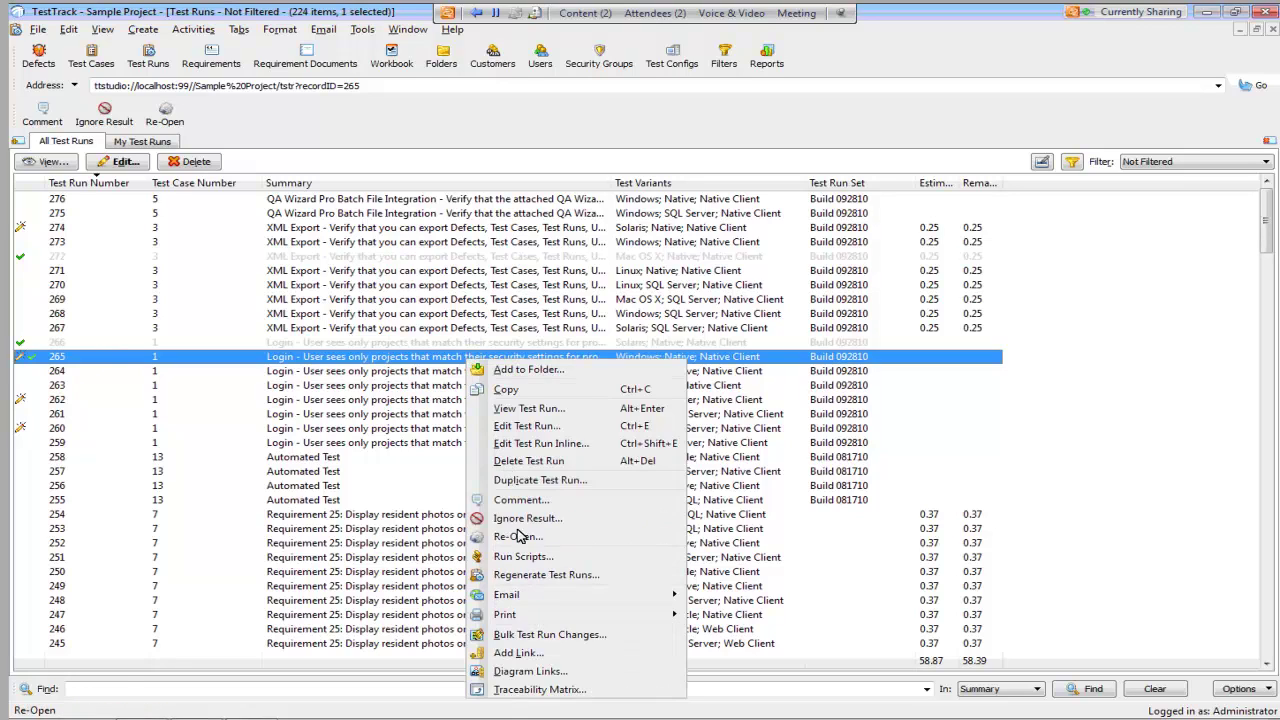
pyautogui.click(537, 578)
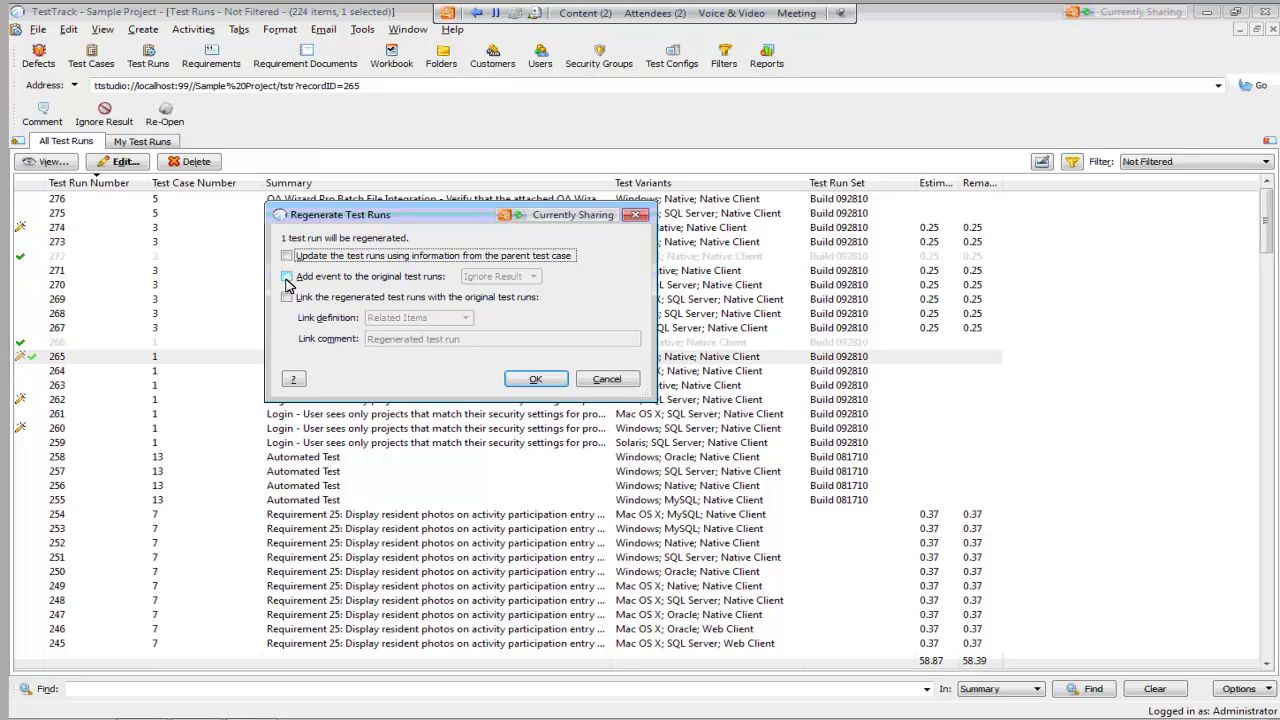
pyautogui.click(287, 298)
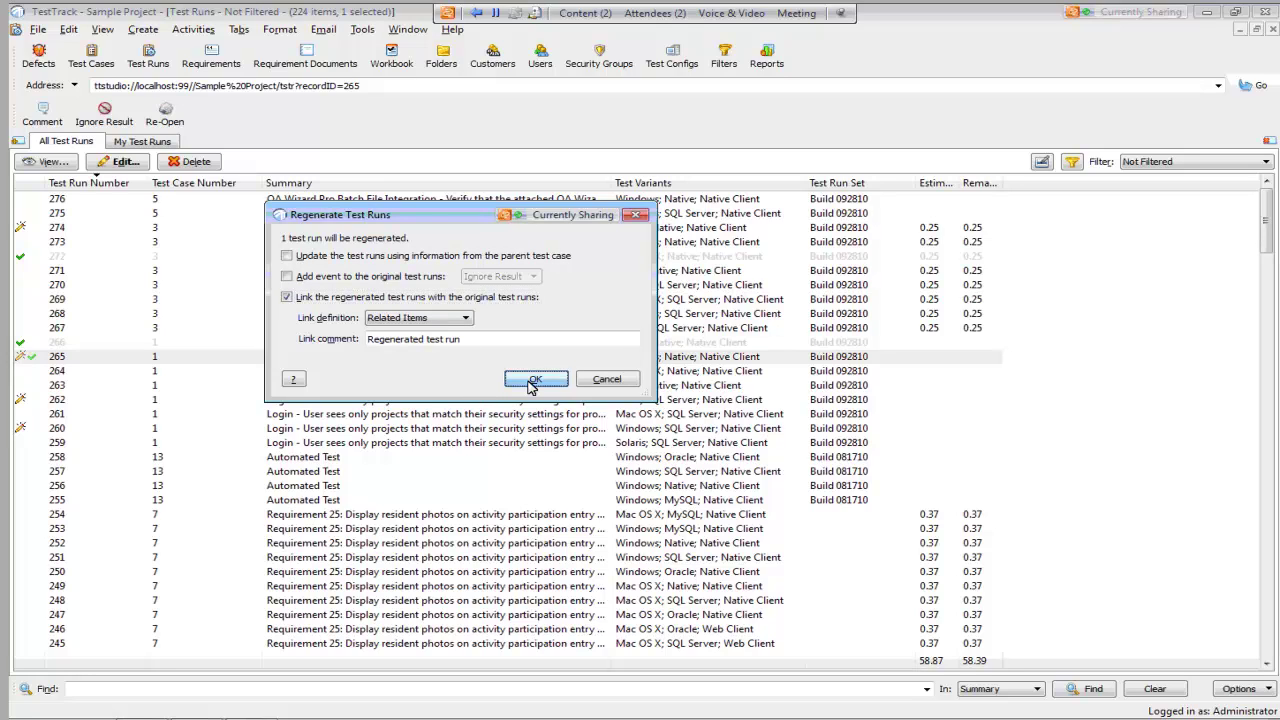
pyautogui.click(531, 380)
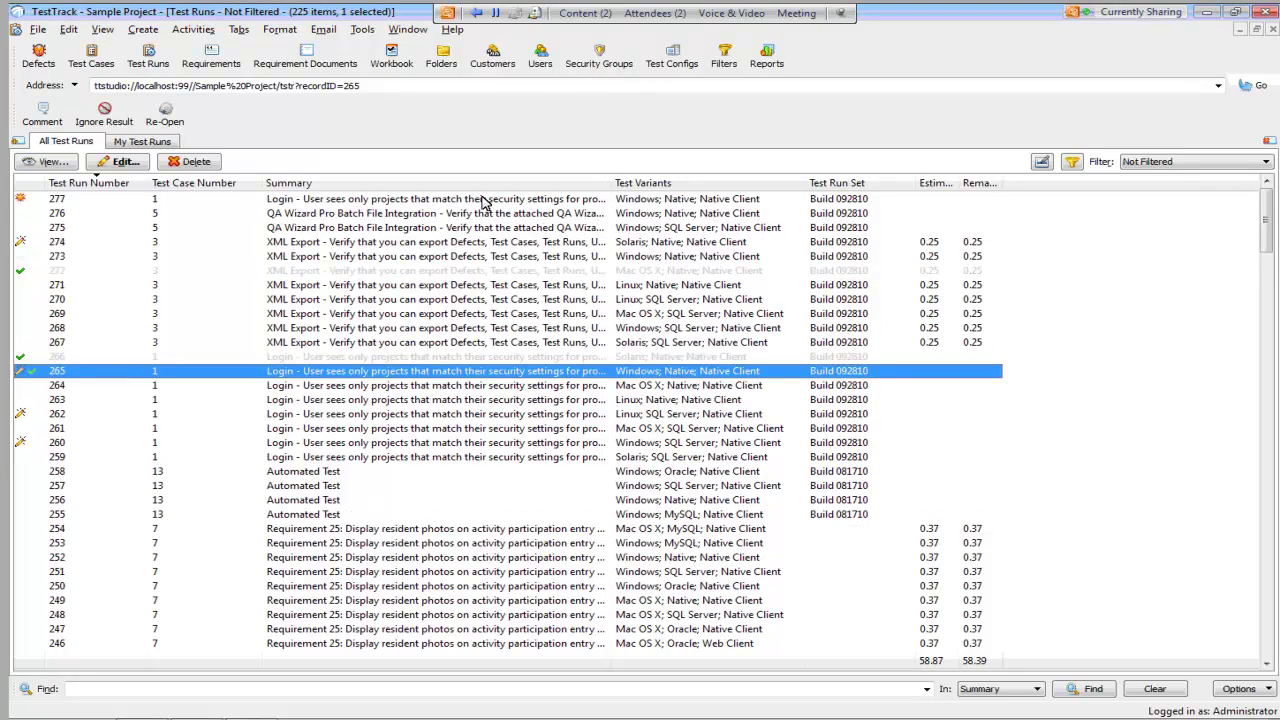
pyautogui.click(484, 199)
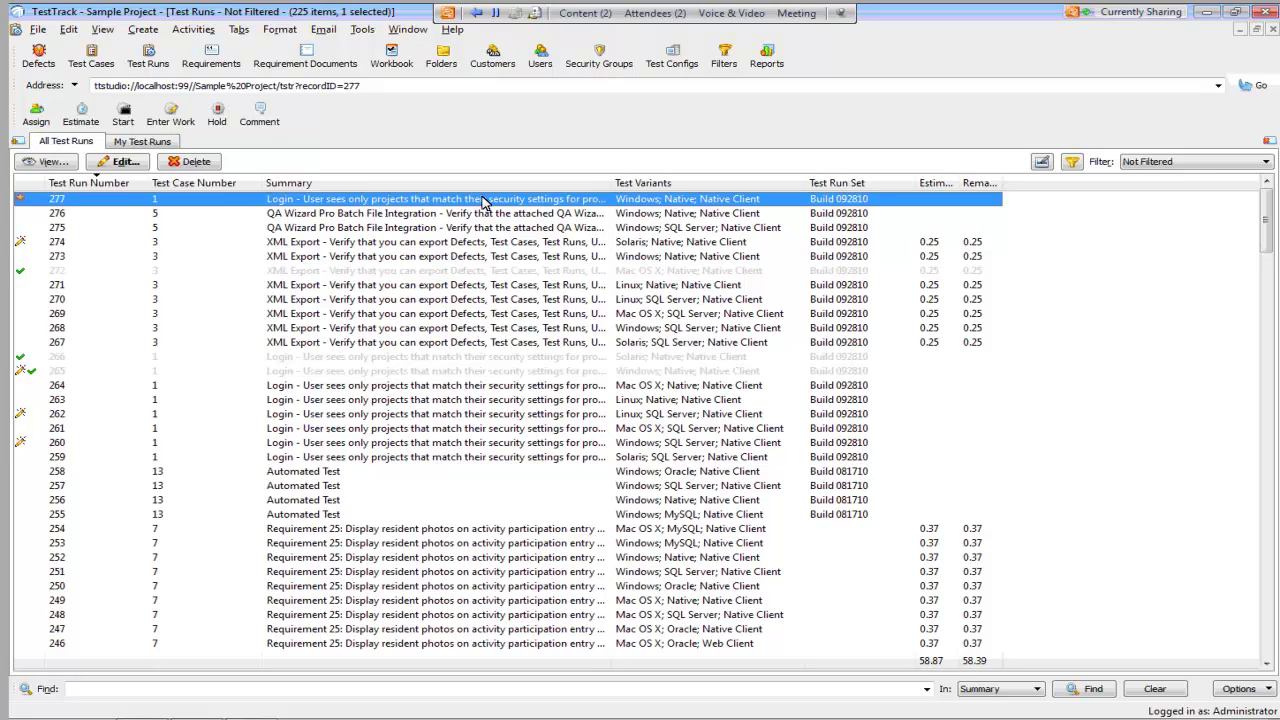
# - Filter reports to Test Runs and preview the Test Run Checklist report
pyautogui.click(763, 56)
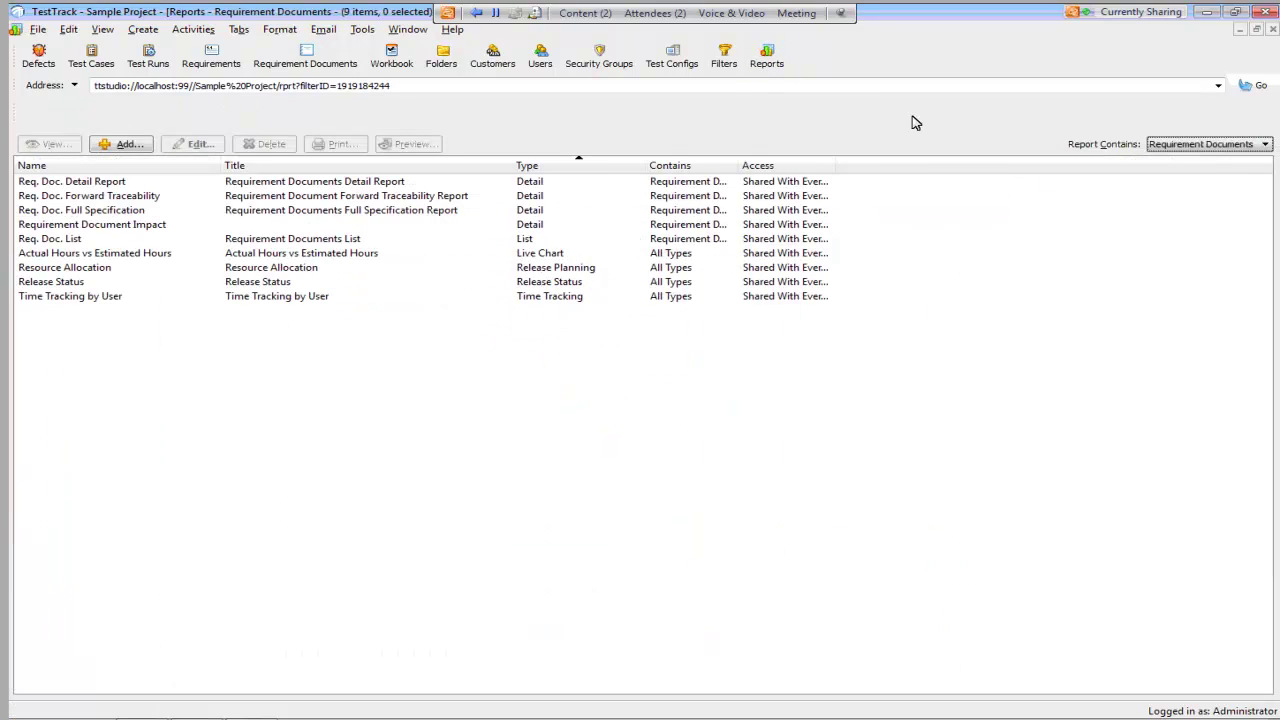
pyautogui.click(1188, 146)
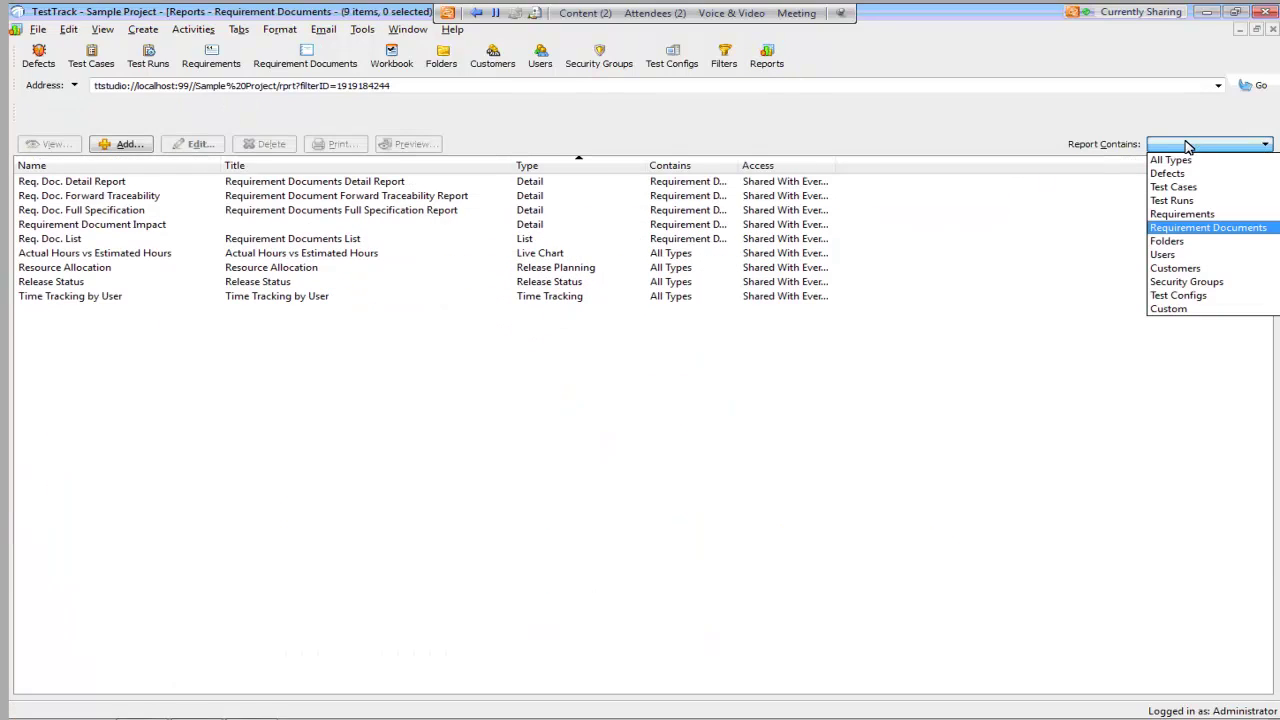
pyautogui.click(1207, 202)
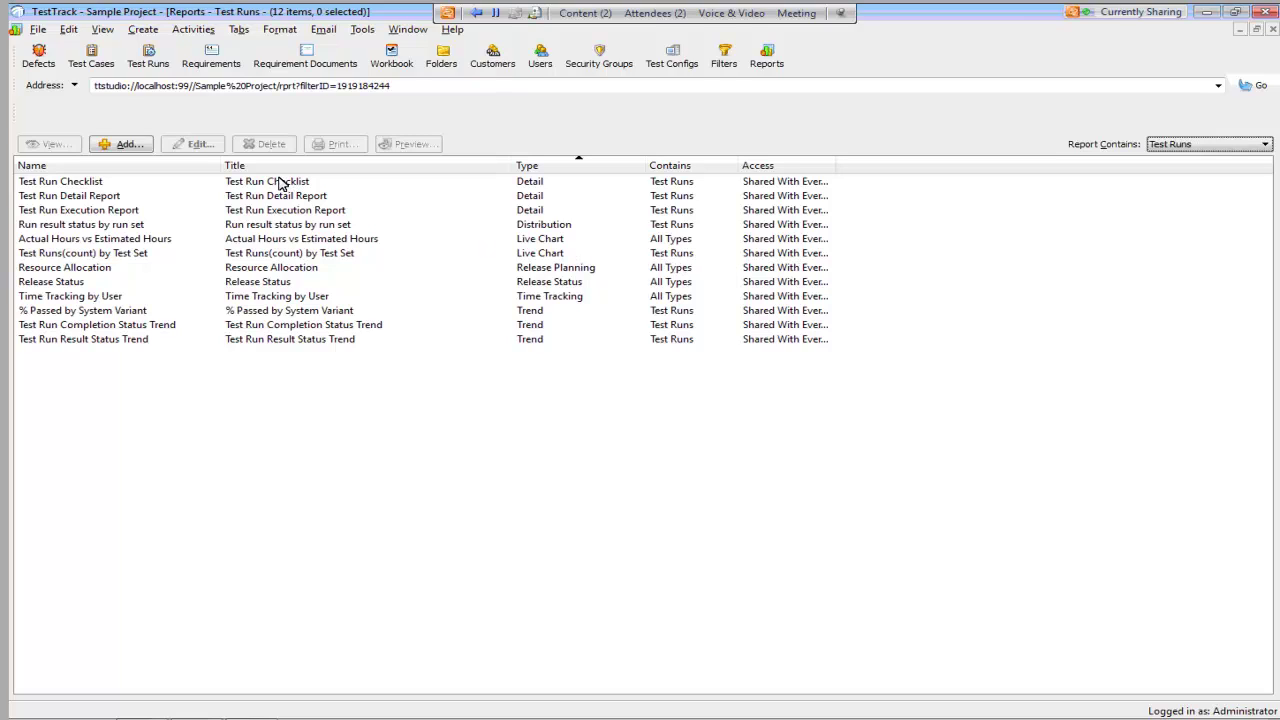
pyautogui.click(281, 183)
pyautogui.click(403, 147)
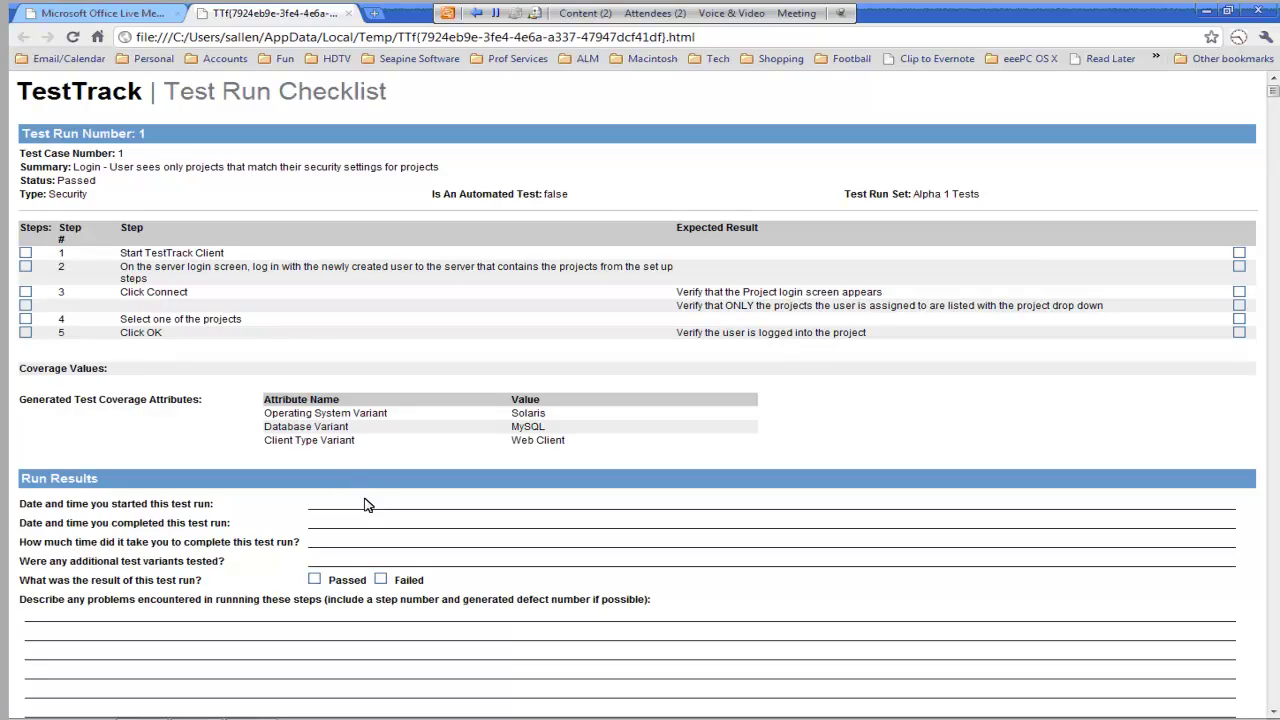
# - Preview the Run result status by run set report in Chrome, then return to TestTrack
pyautogui.hotkey('alt', 'Tab')
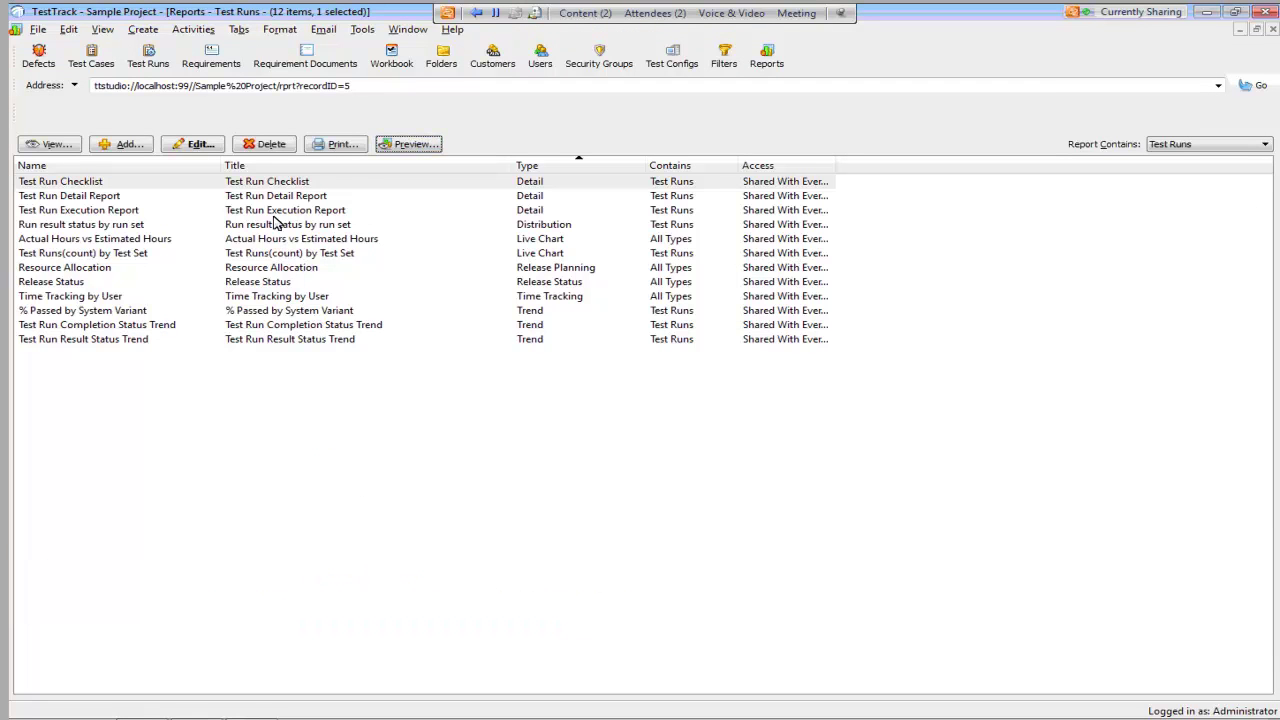
pyautogui.click(276, 229)
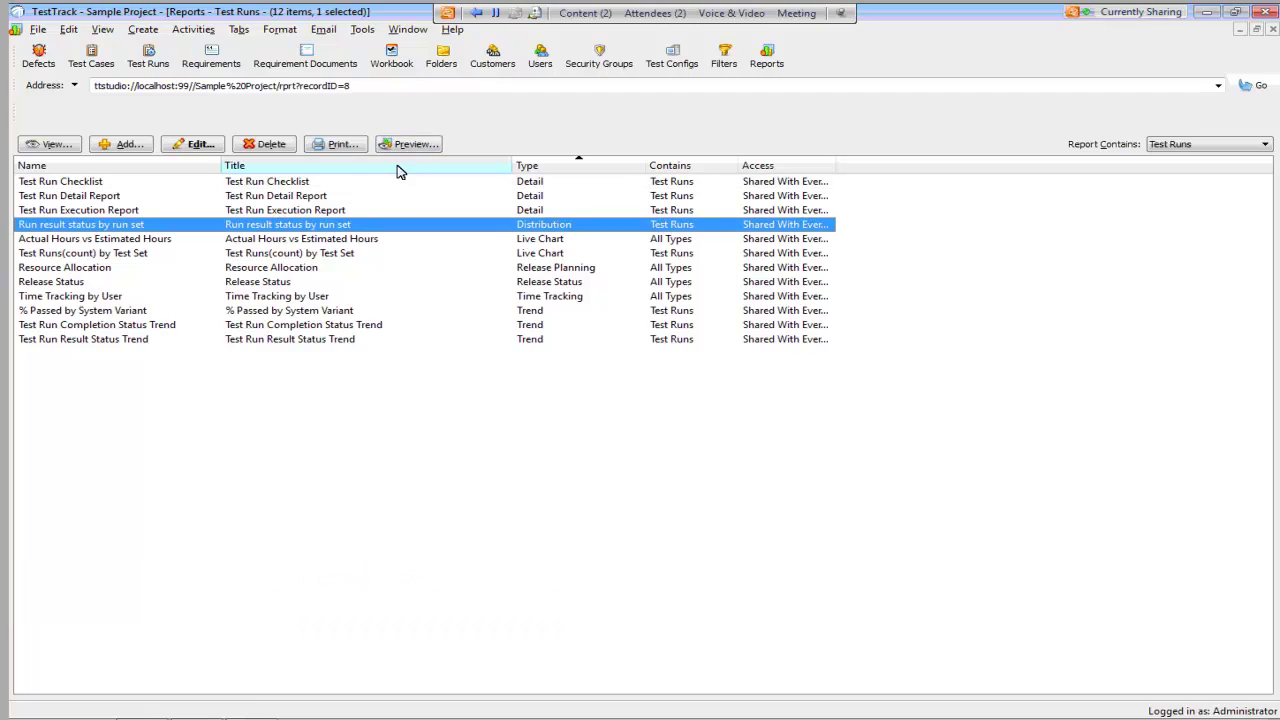
pyautogui.click(407, 148)
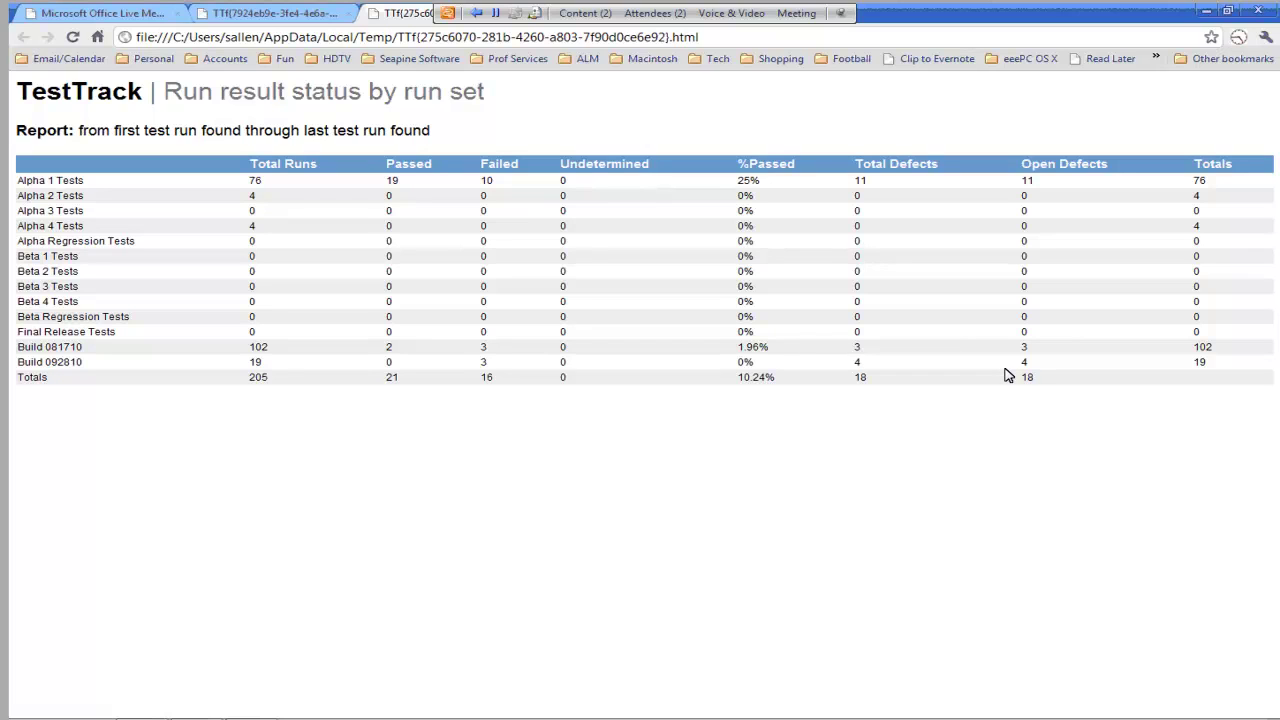
pyautogui.hotkey('alt', 'Tab')
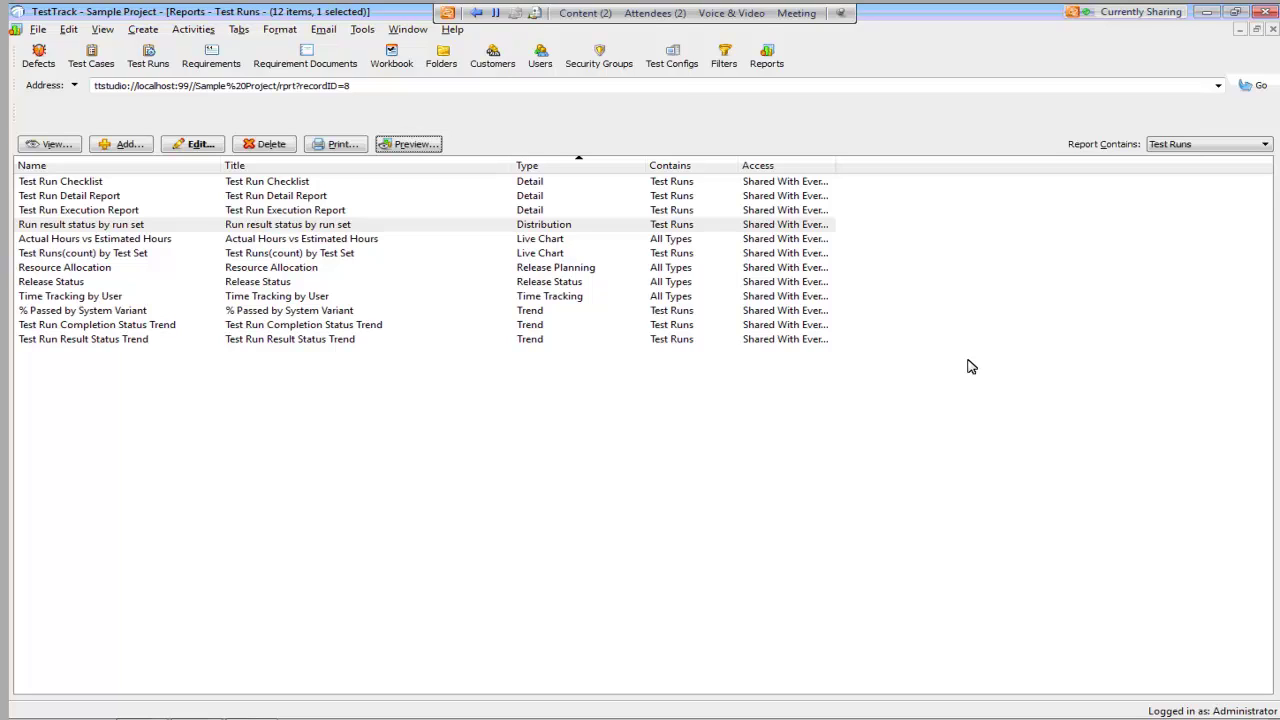
# - Return to the Active Test Cases list showing its ten test cases
pyautogui.click(97, 60)
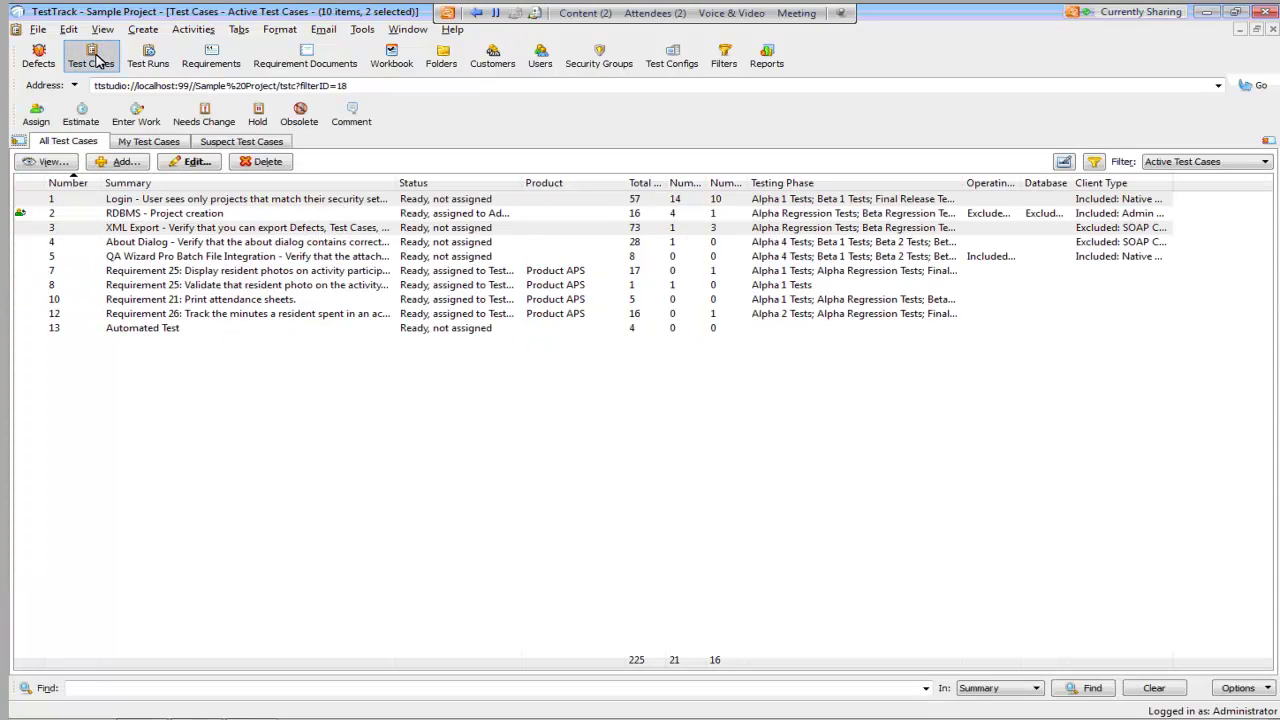